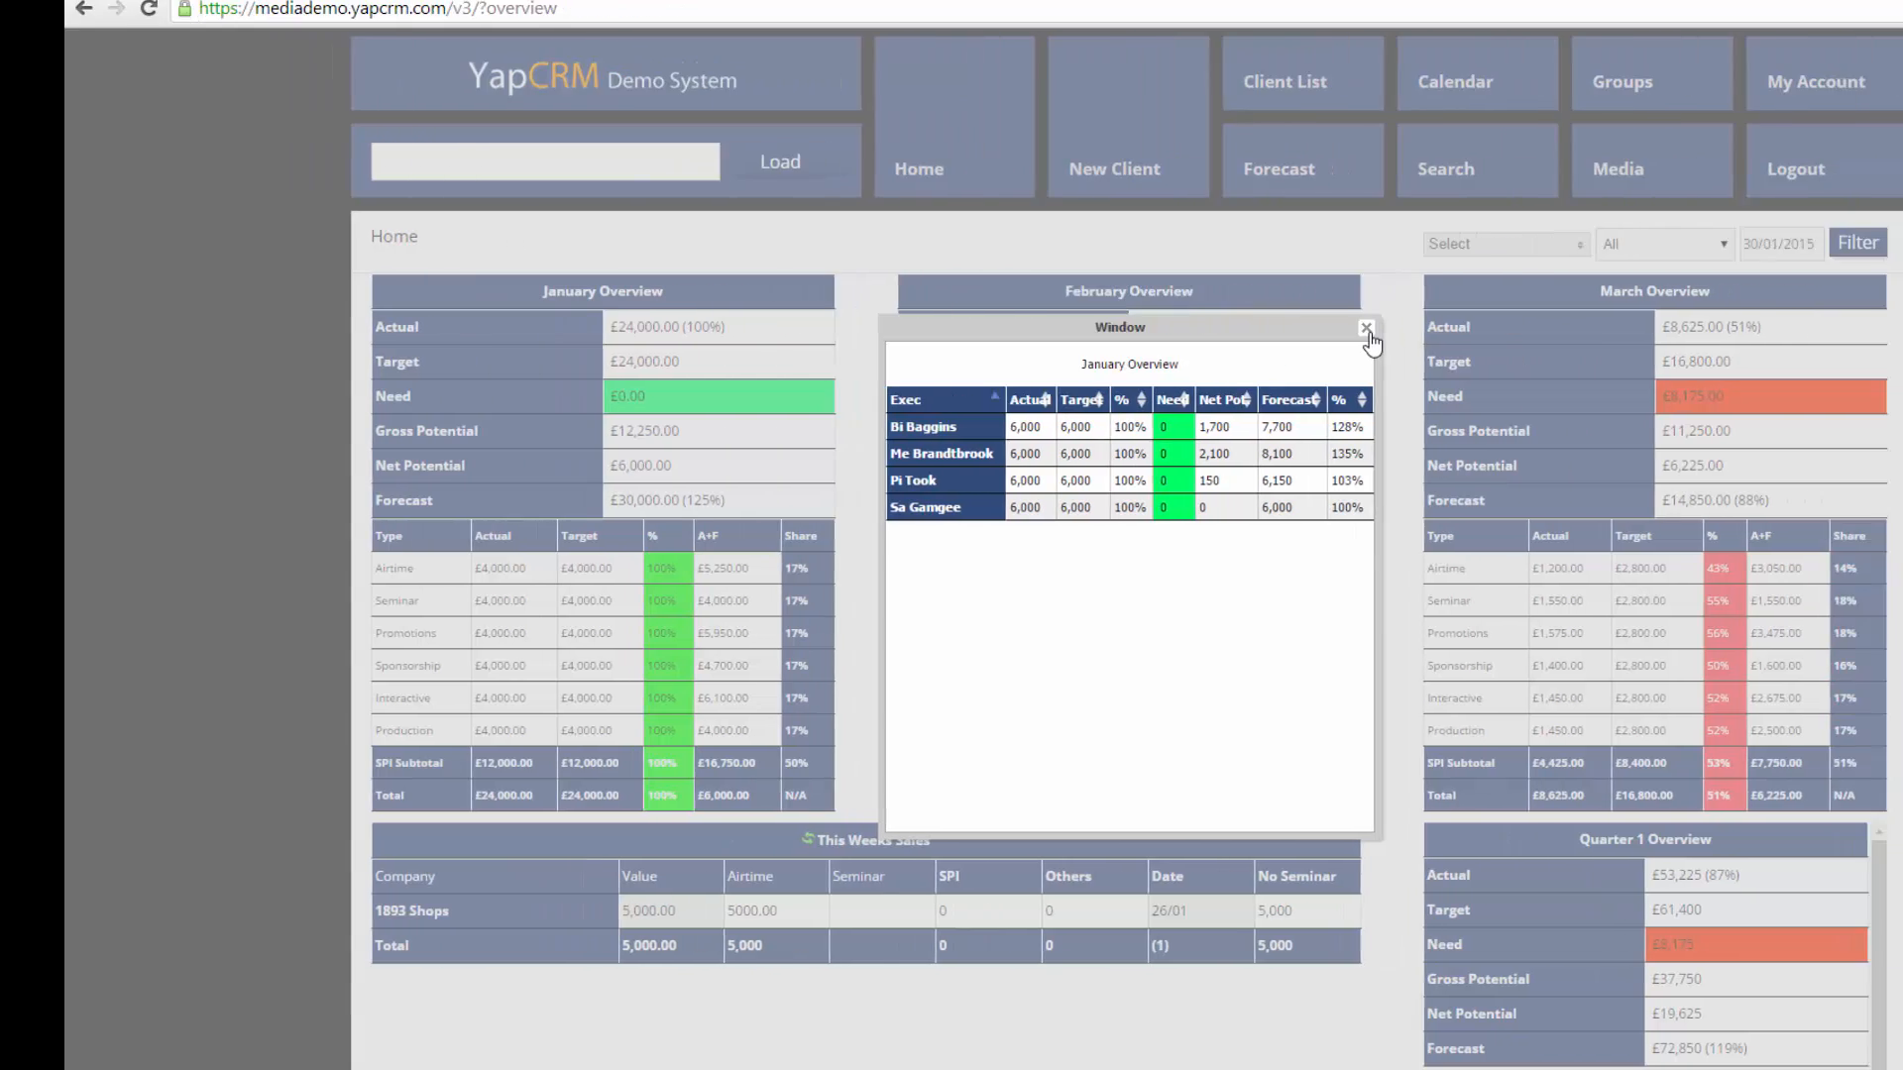
Close the January breakdown and review the per-executive breakdowns of the February and March overviews.
click(1488, 330)
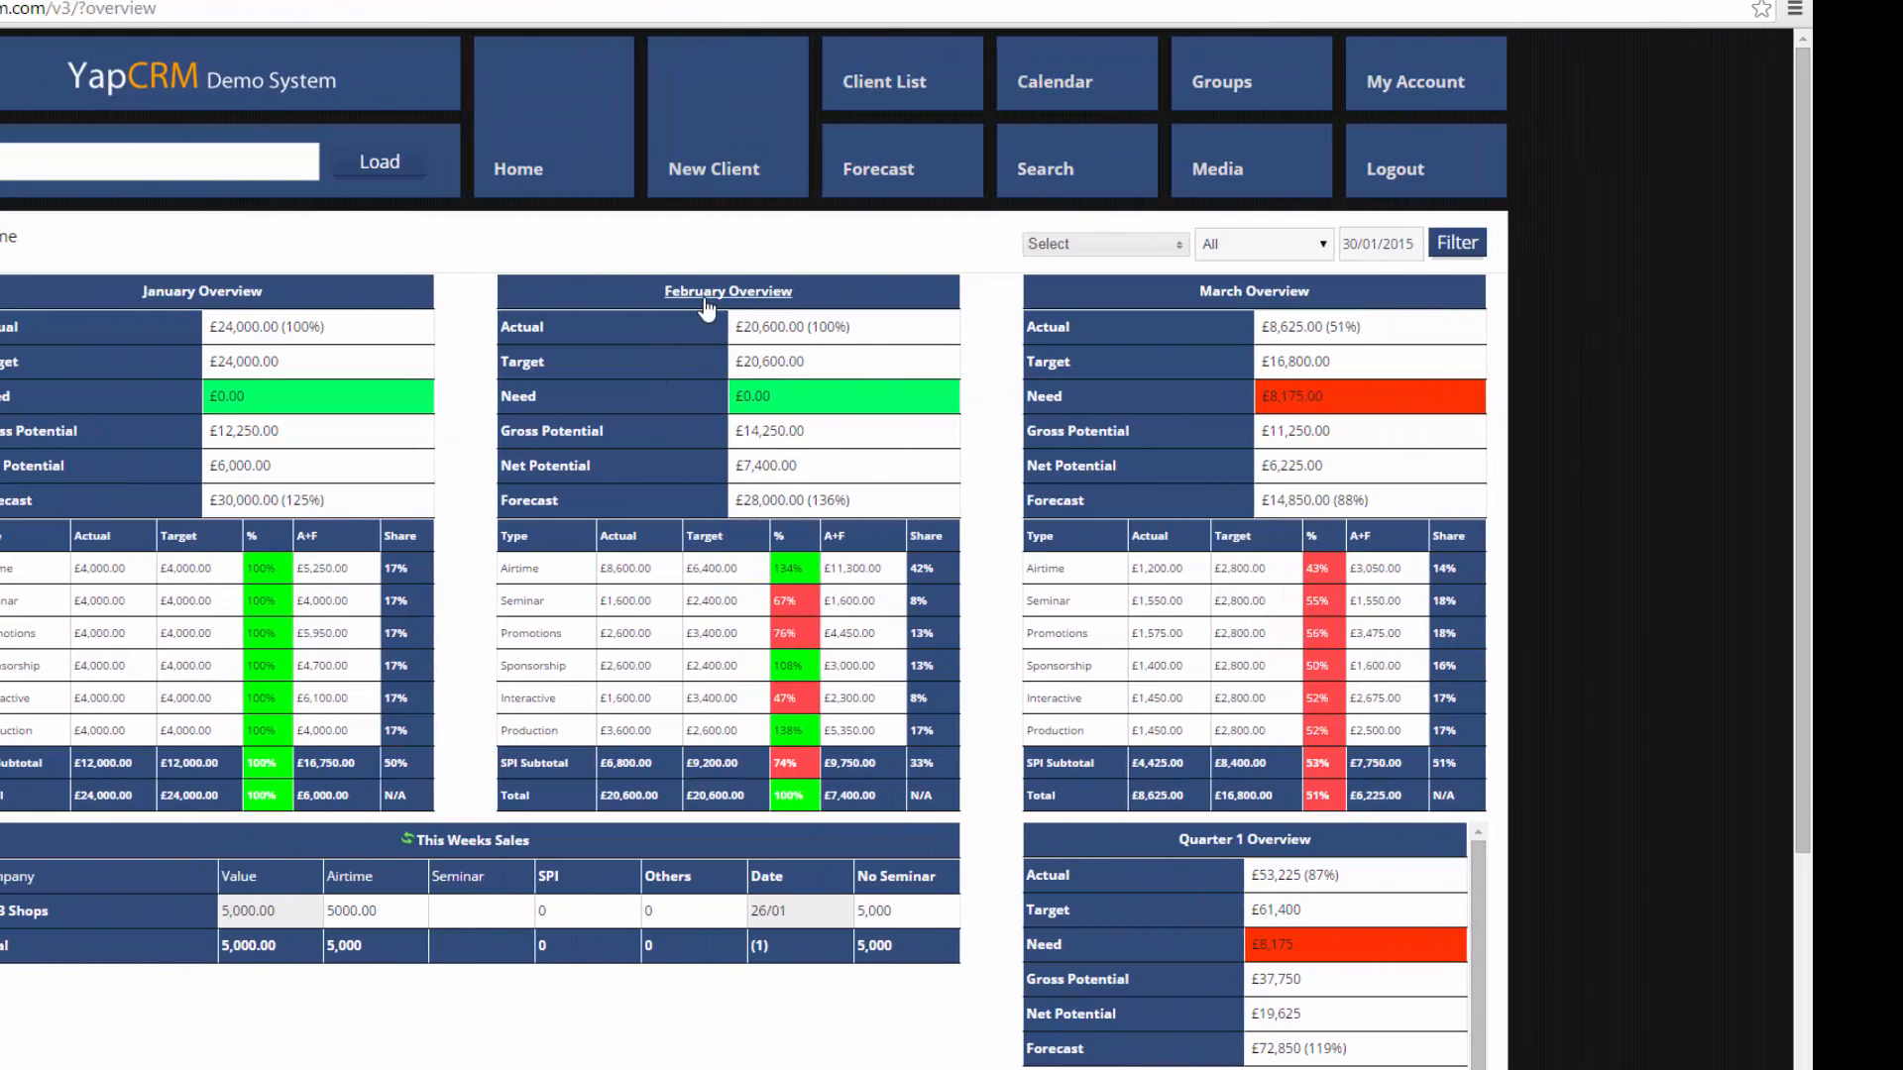
click(705, 301)
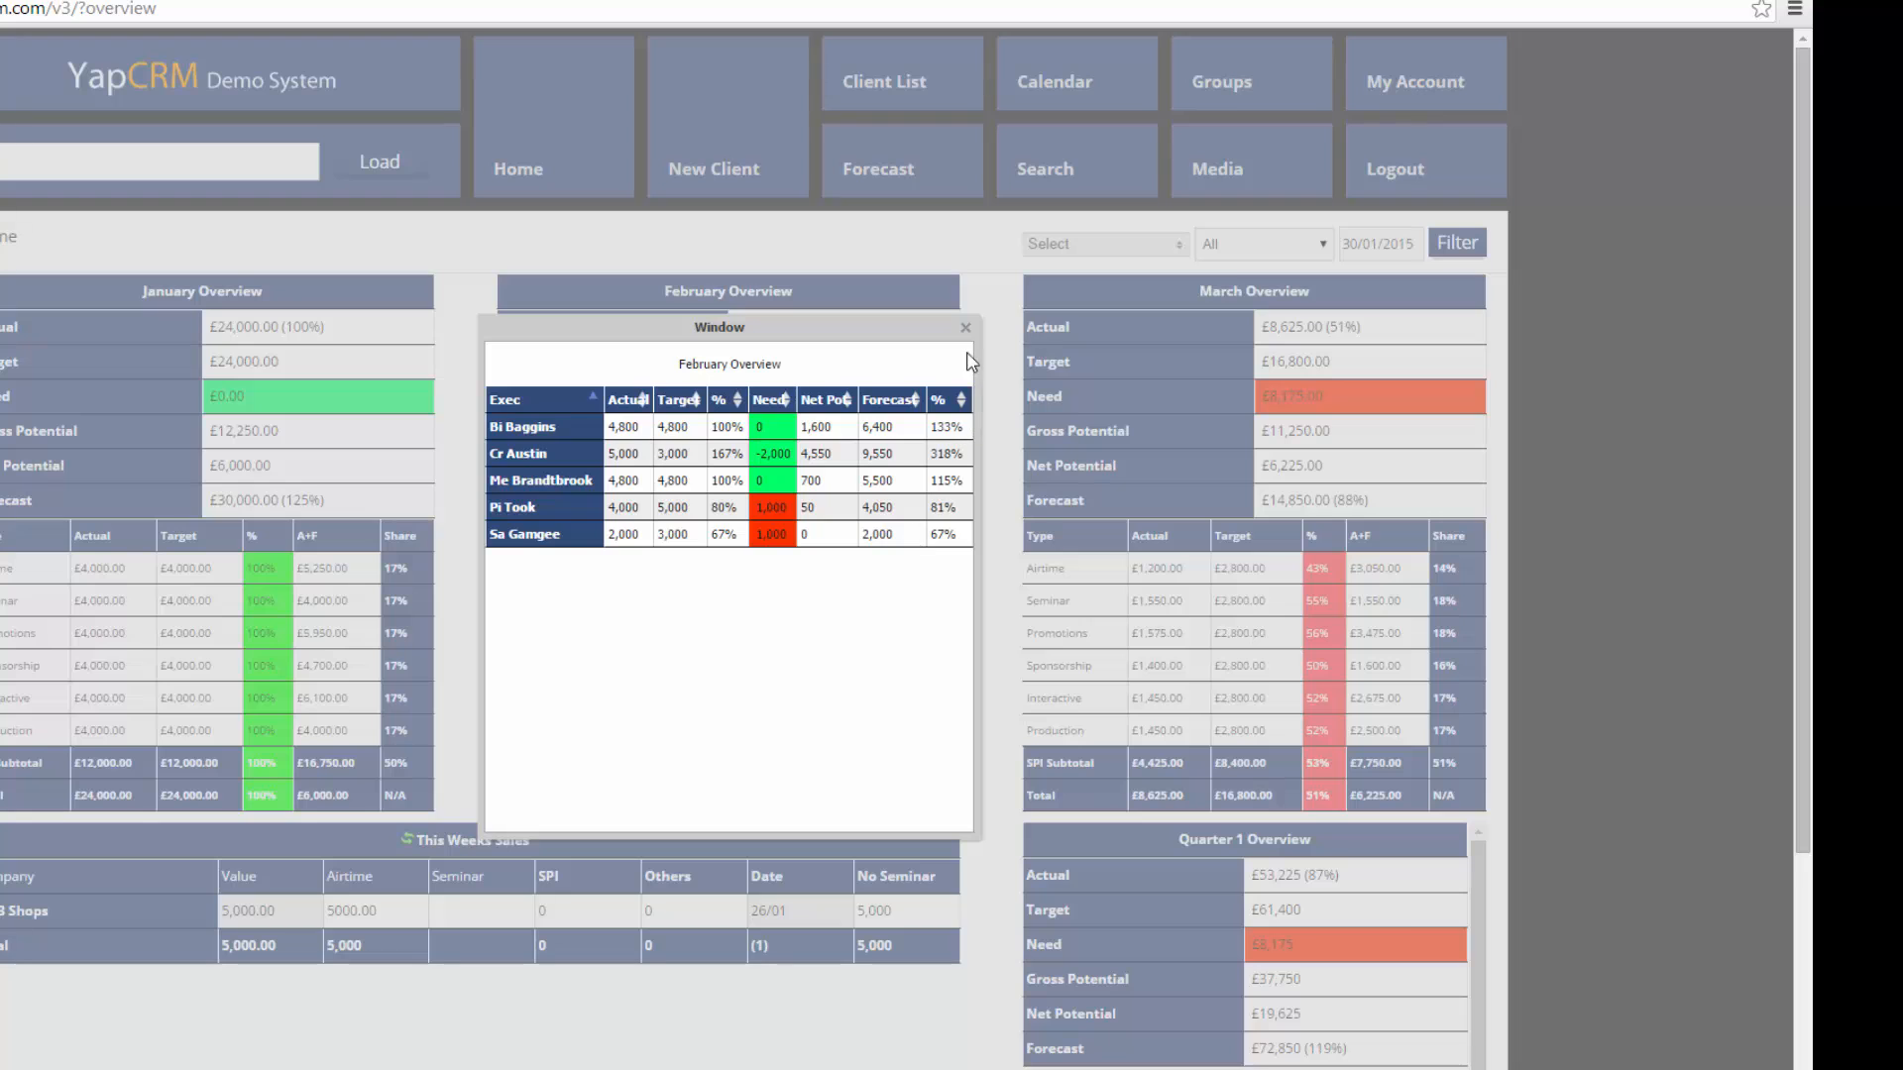
click(964, 328)
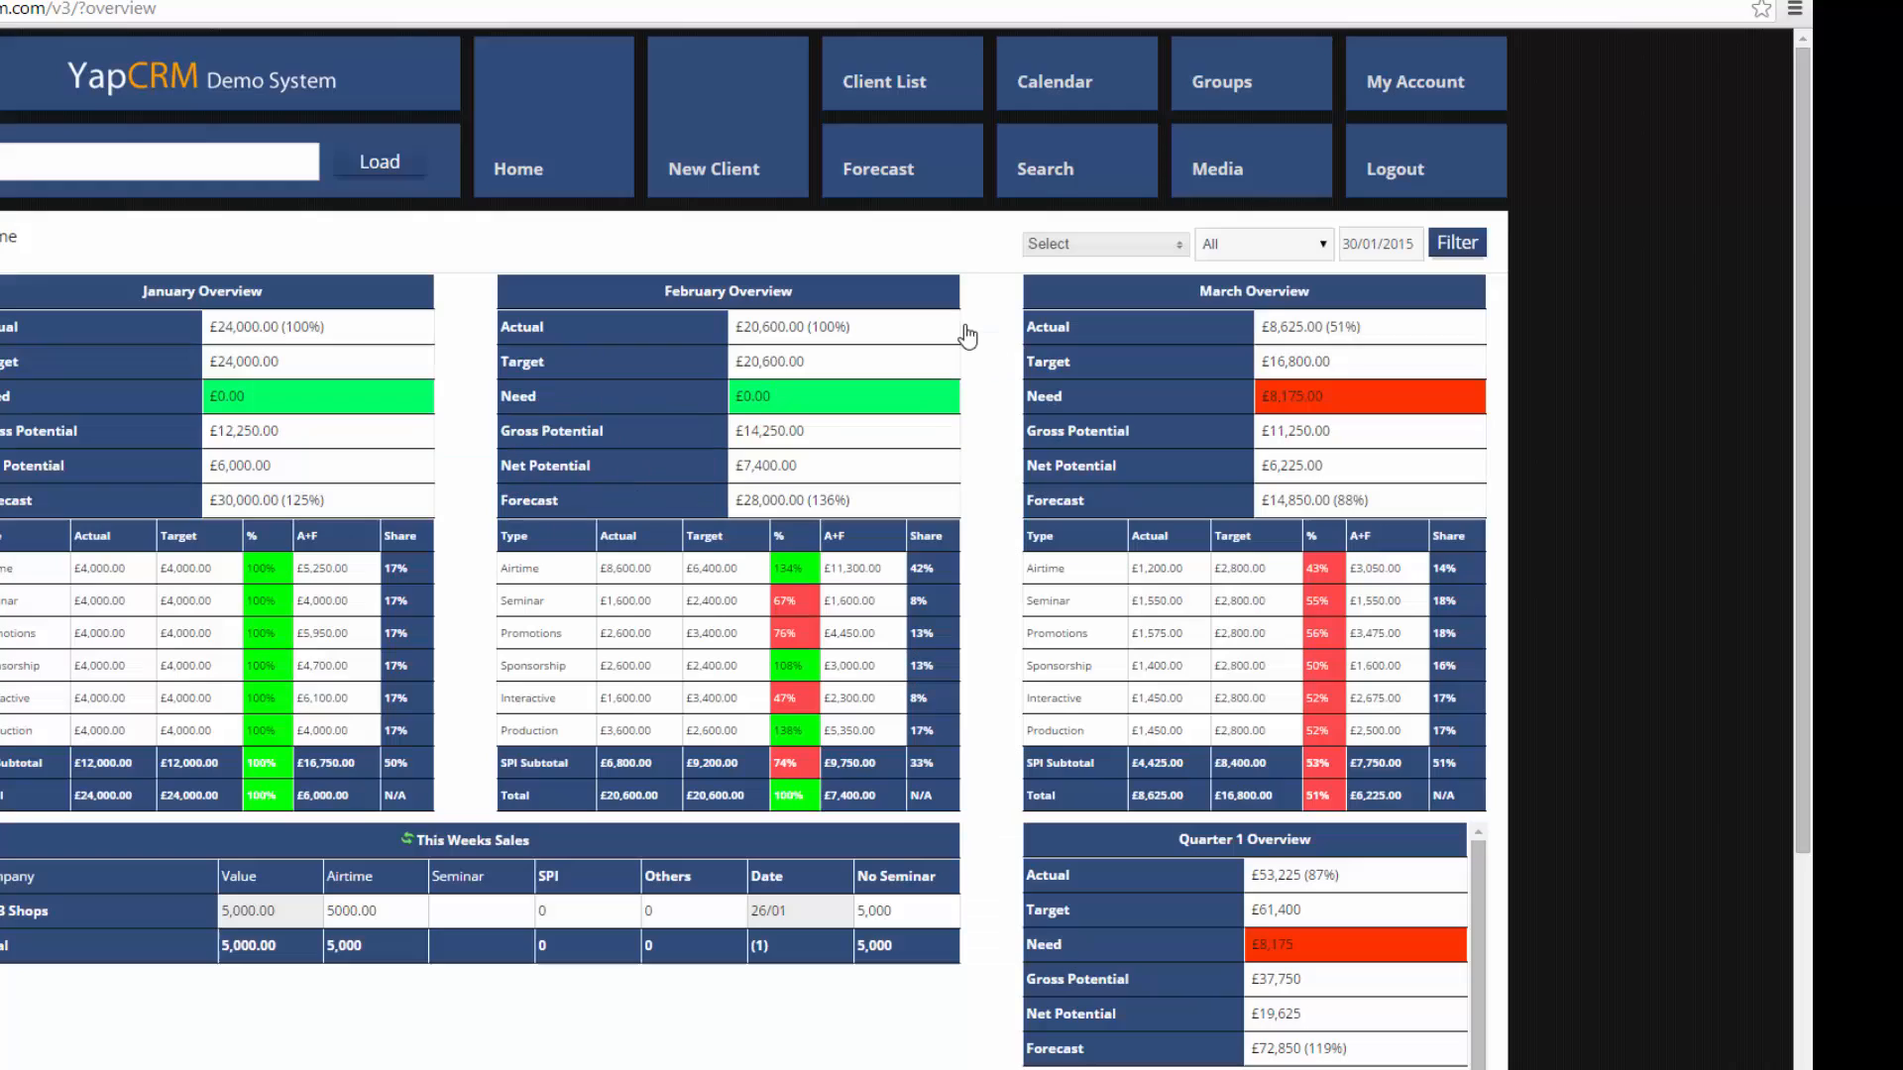
click(1246, 295)
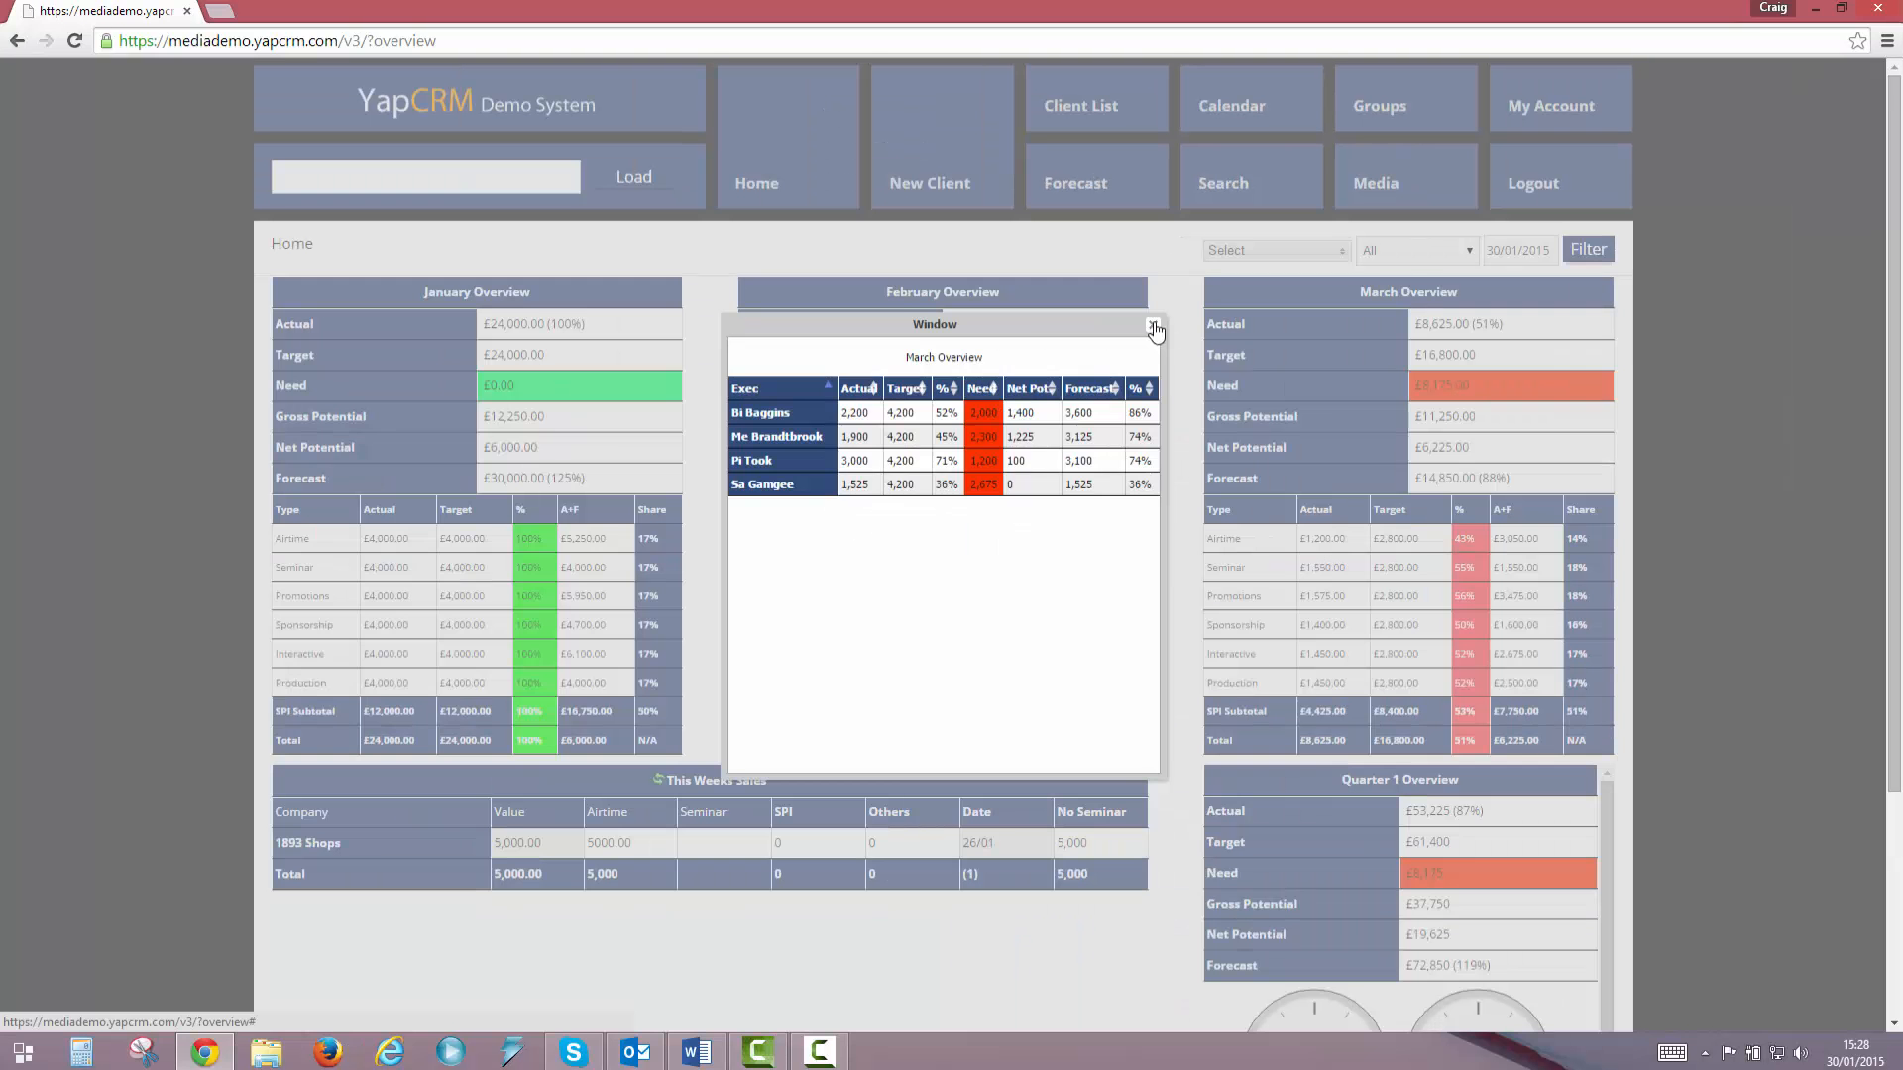
click(1153, 327)
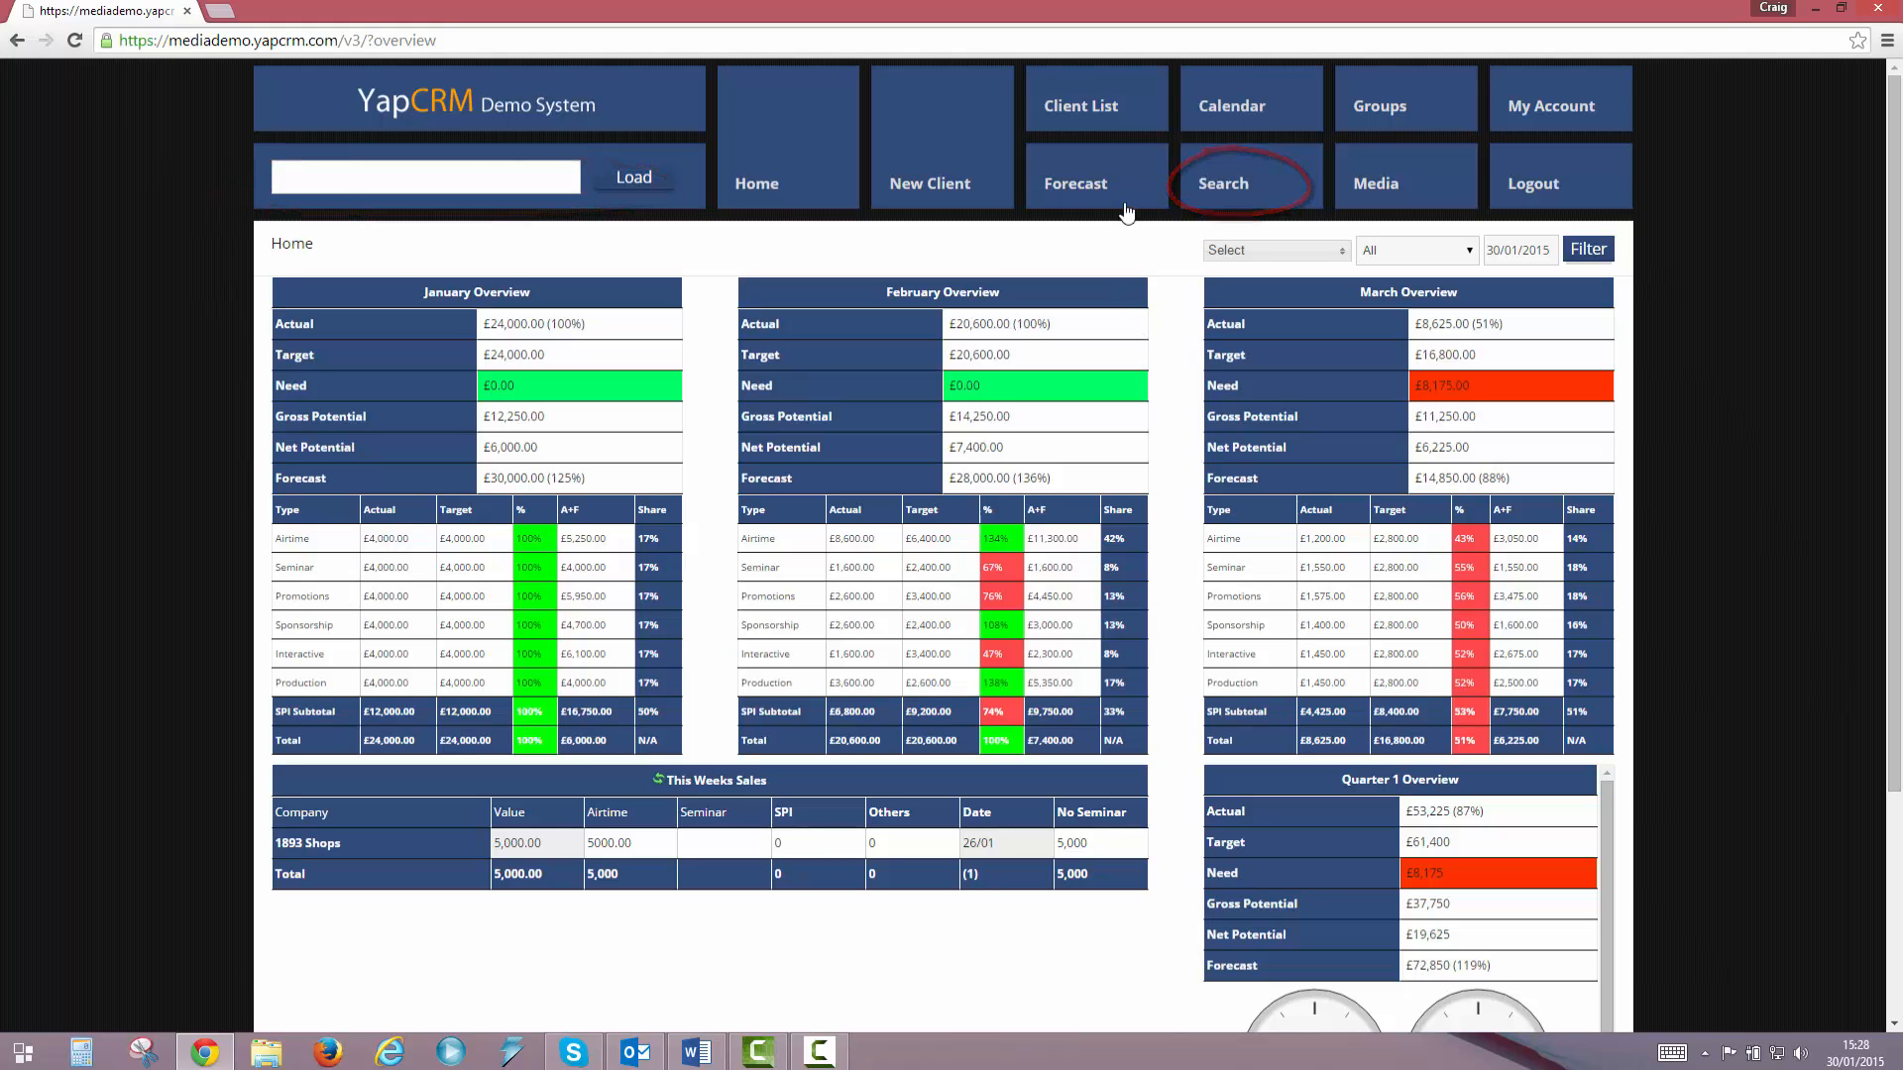
Open the A 1 Plumbers Supply record from the client search and start a new forecast for it.
click(1220, 184)
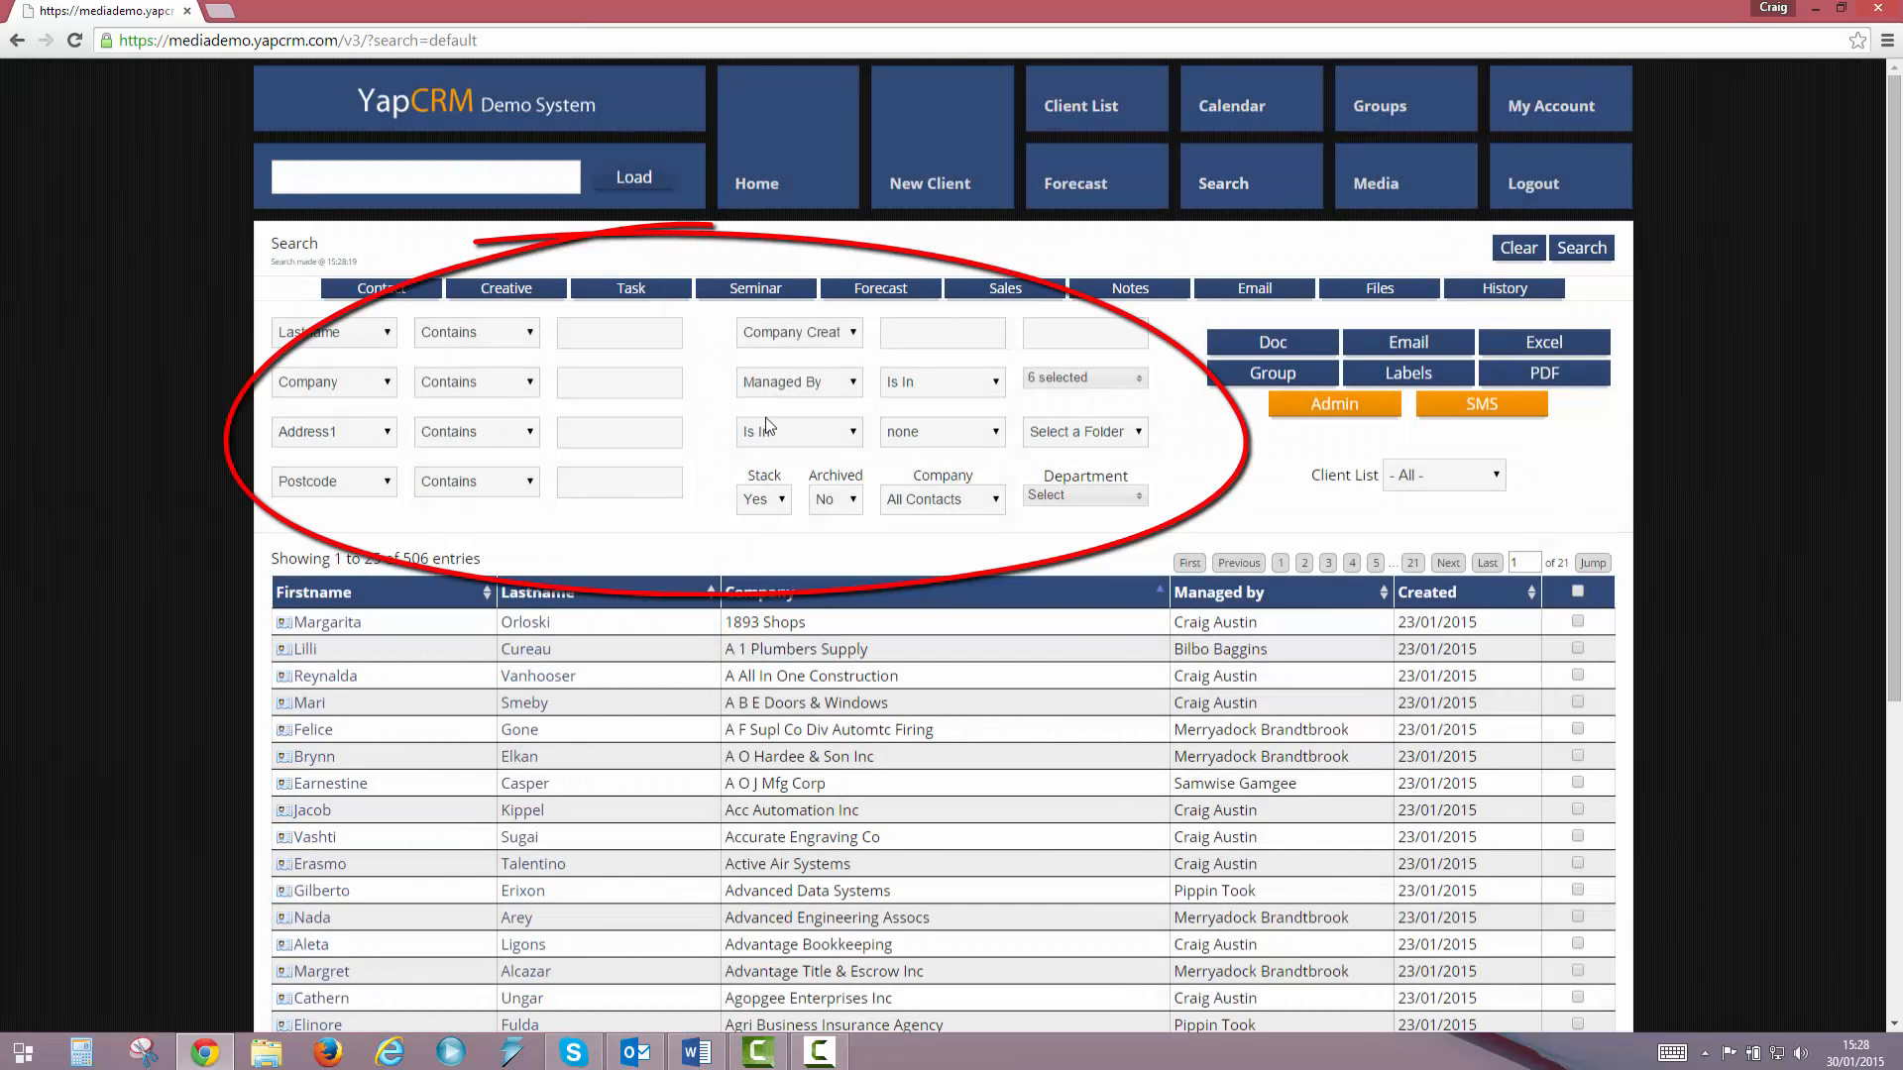
click(340, 624)
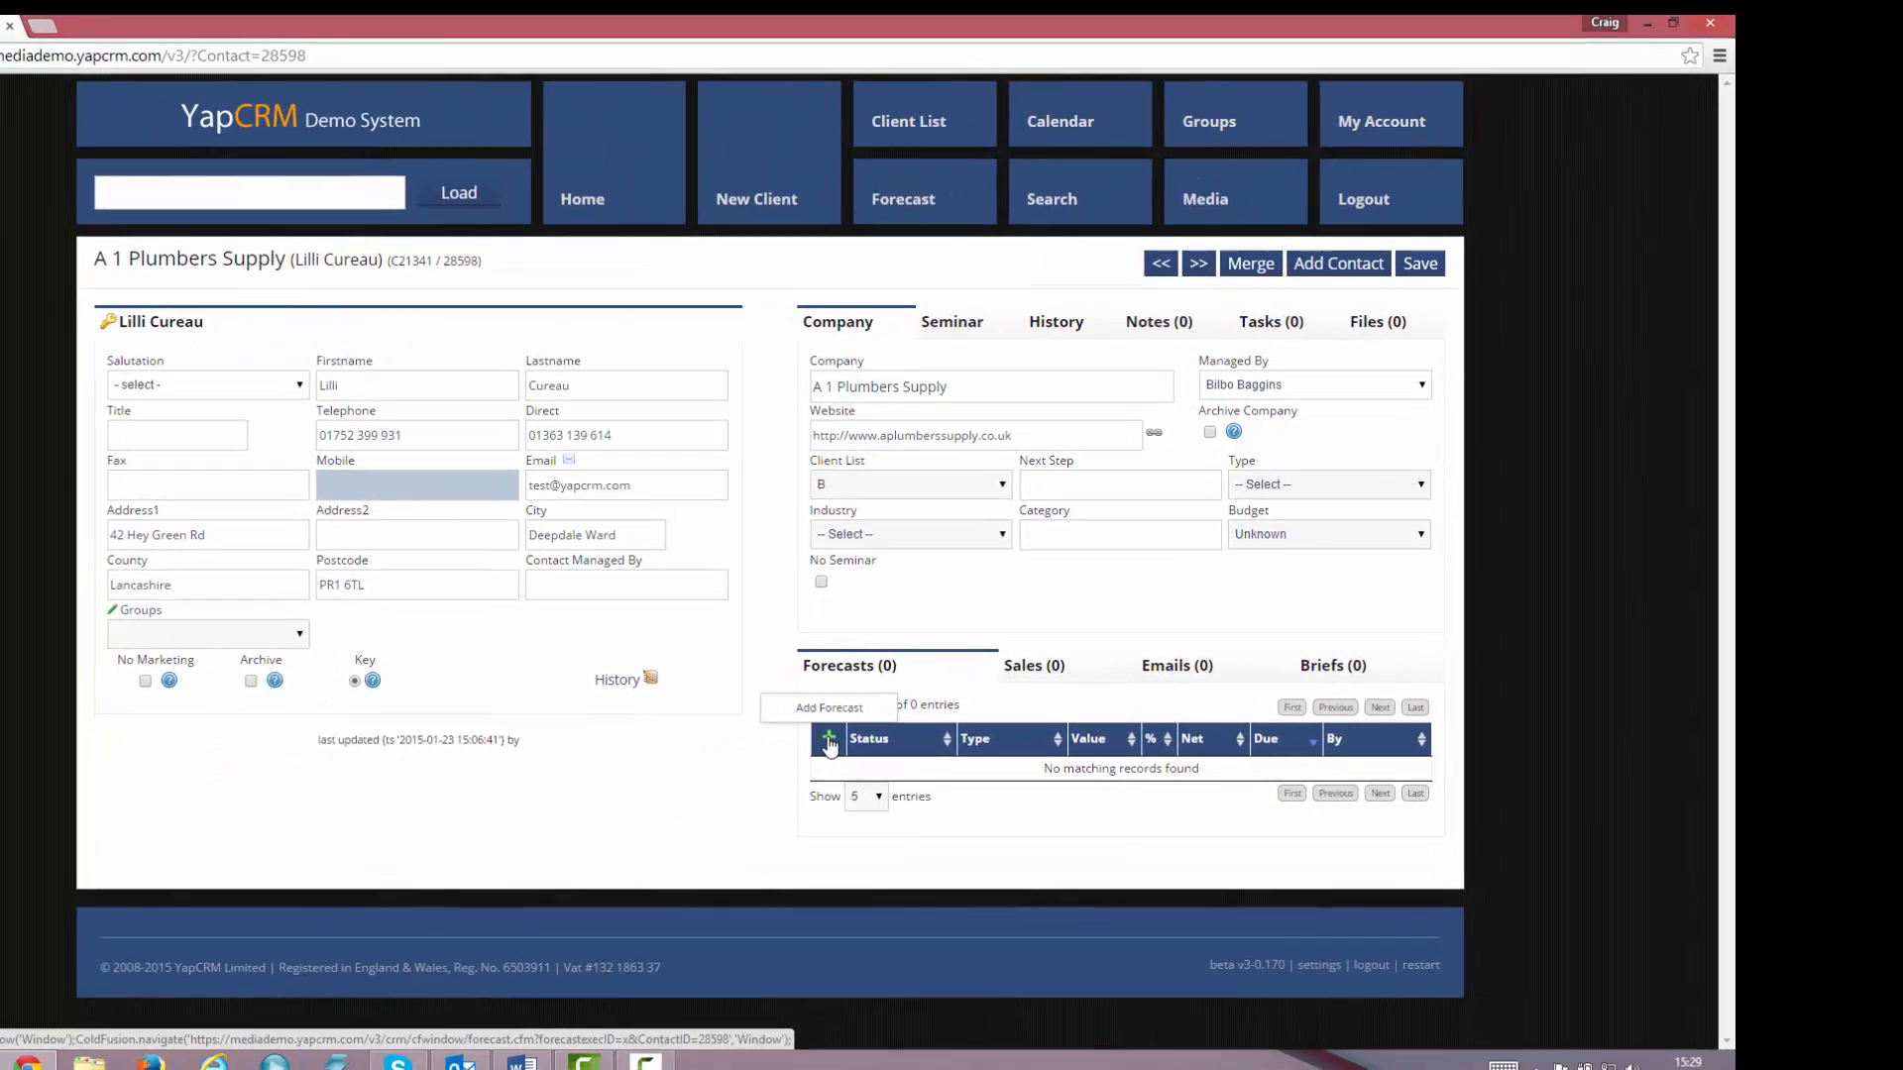
click(829, 745)
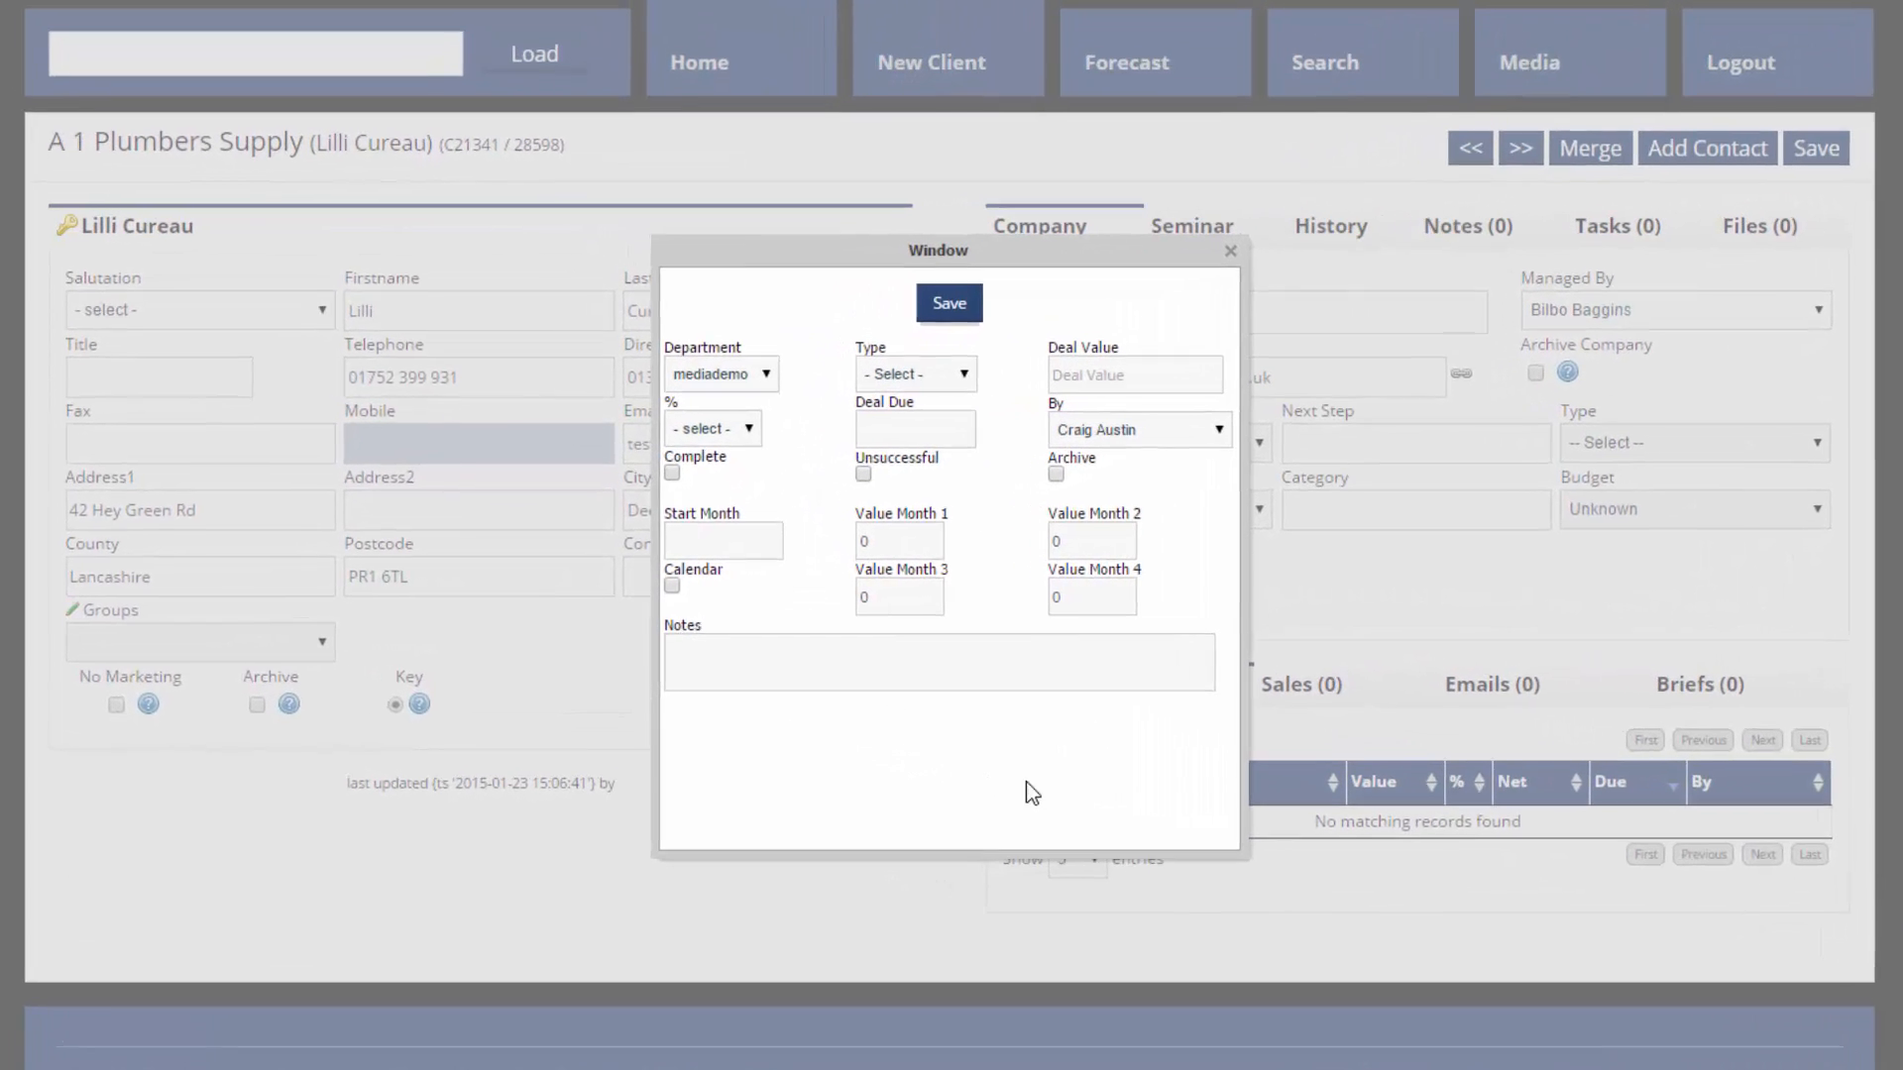
Keep mediademo as the forecast's department, choose Airtime as the type and set the deal value to 6000.
click(773, 377)
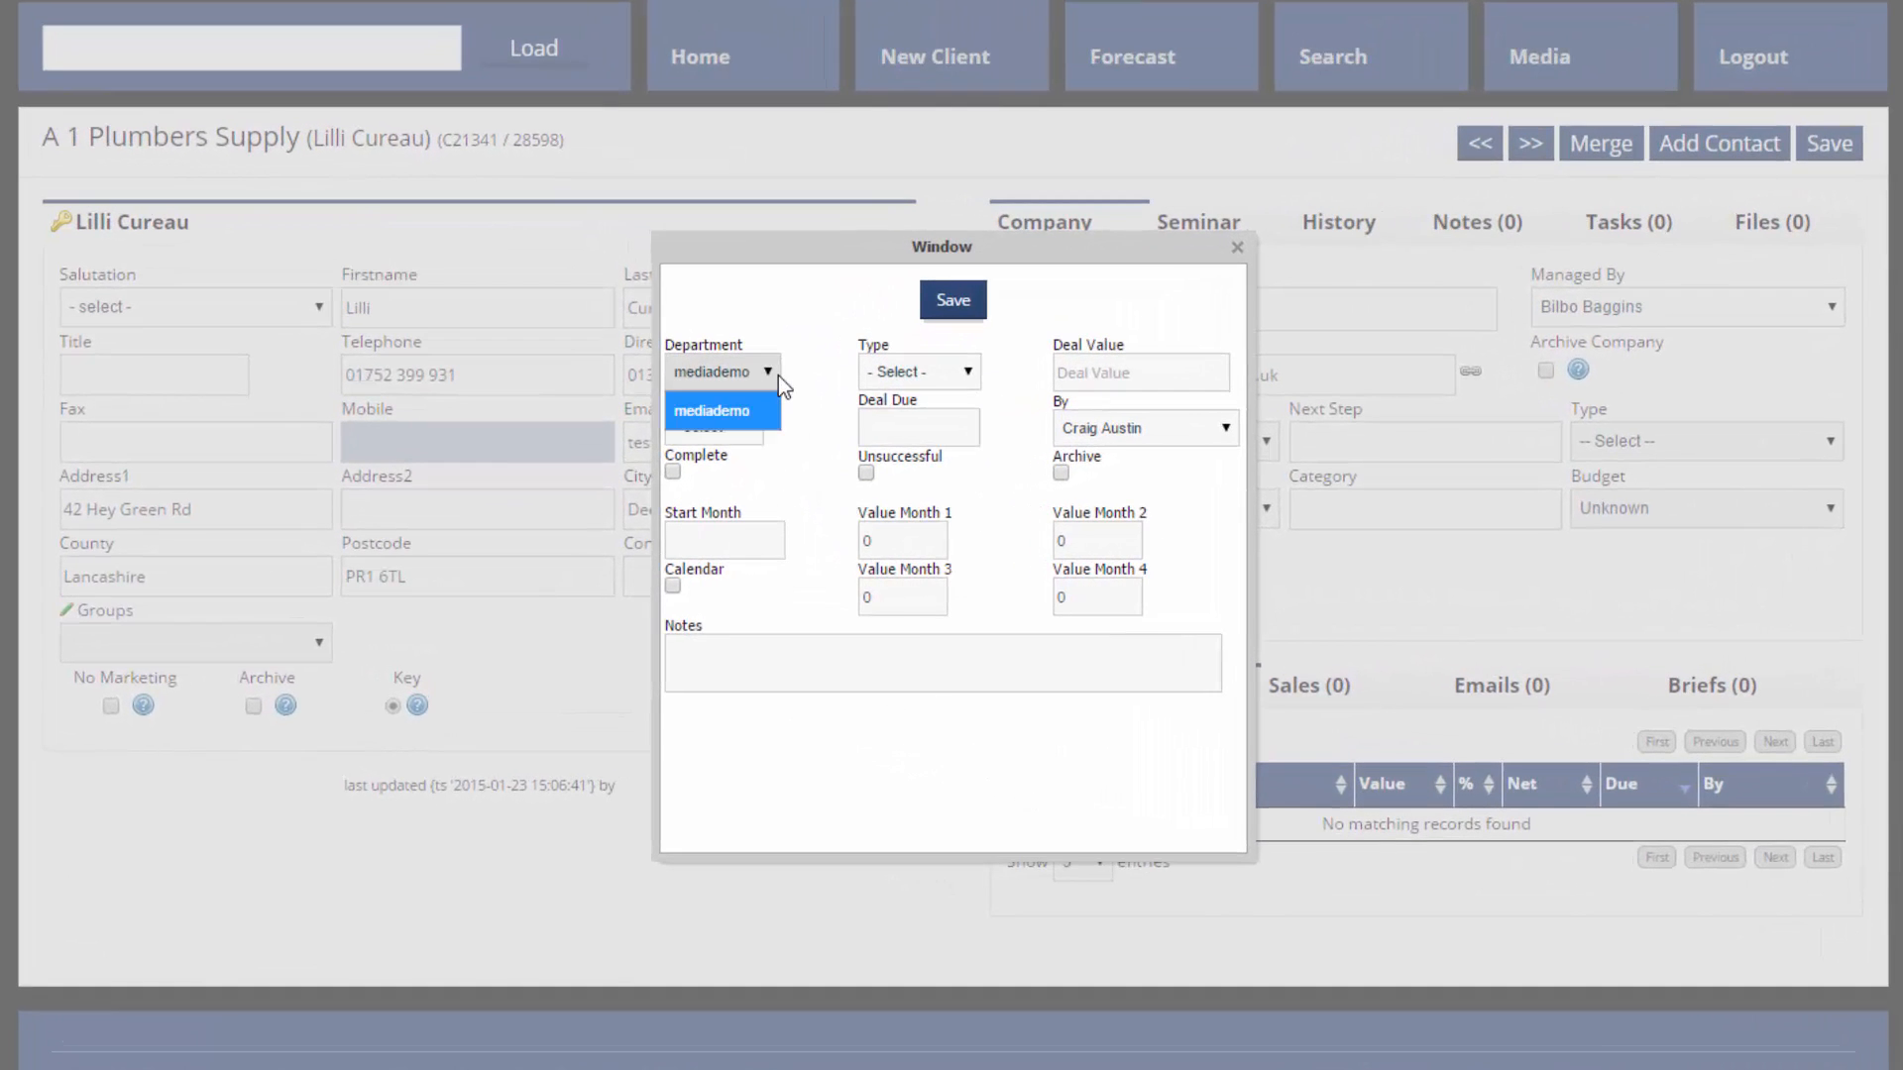
click(777, 376)
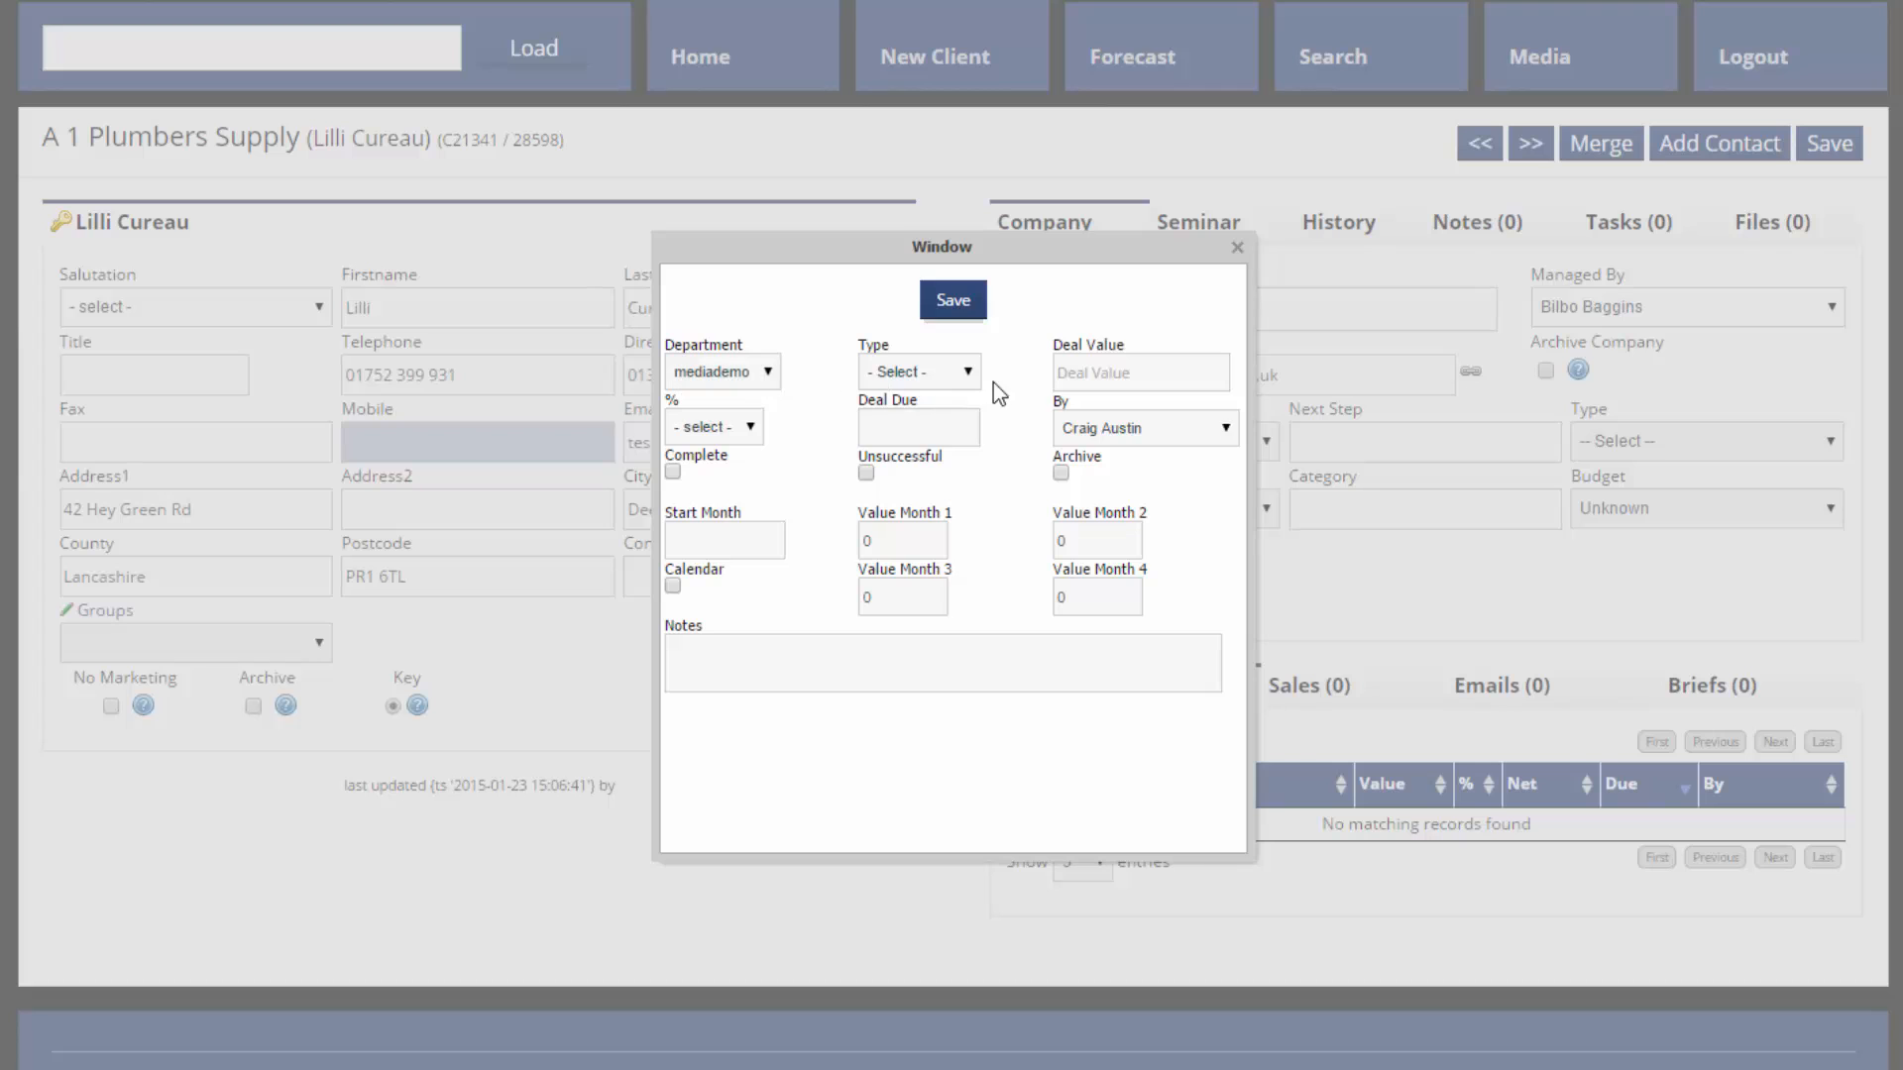
click(966, 374)
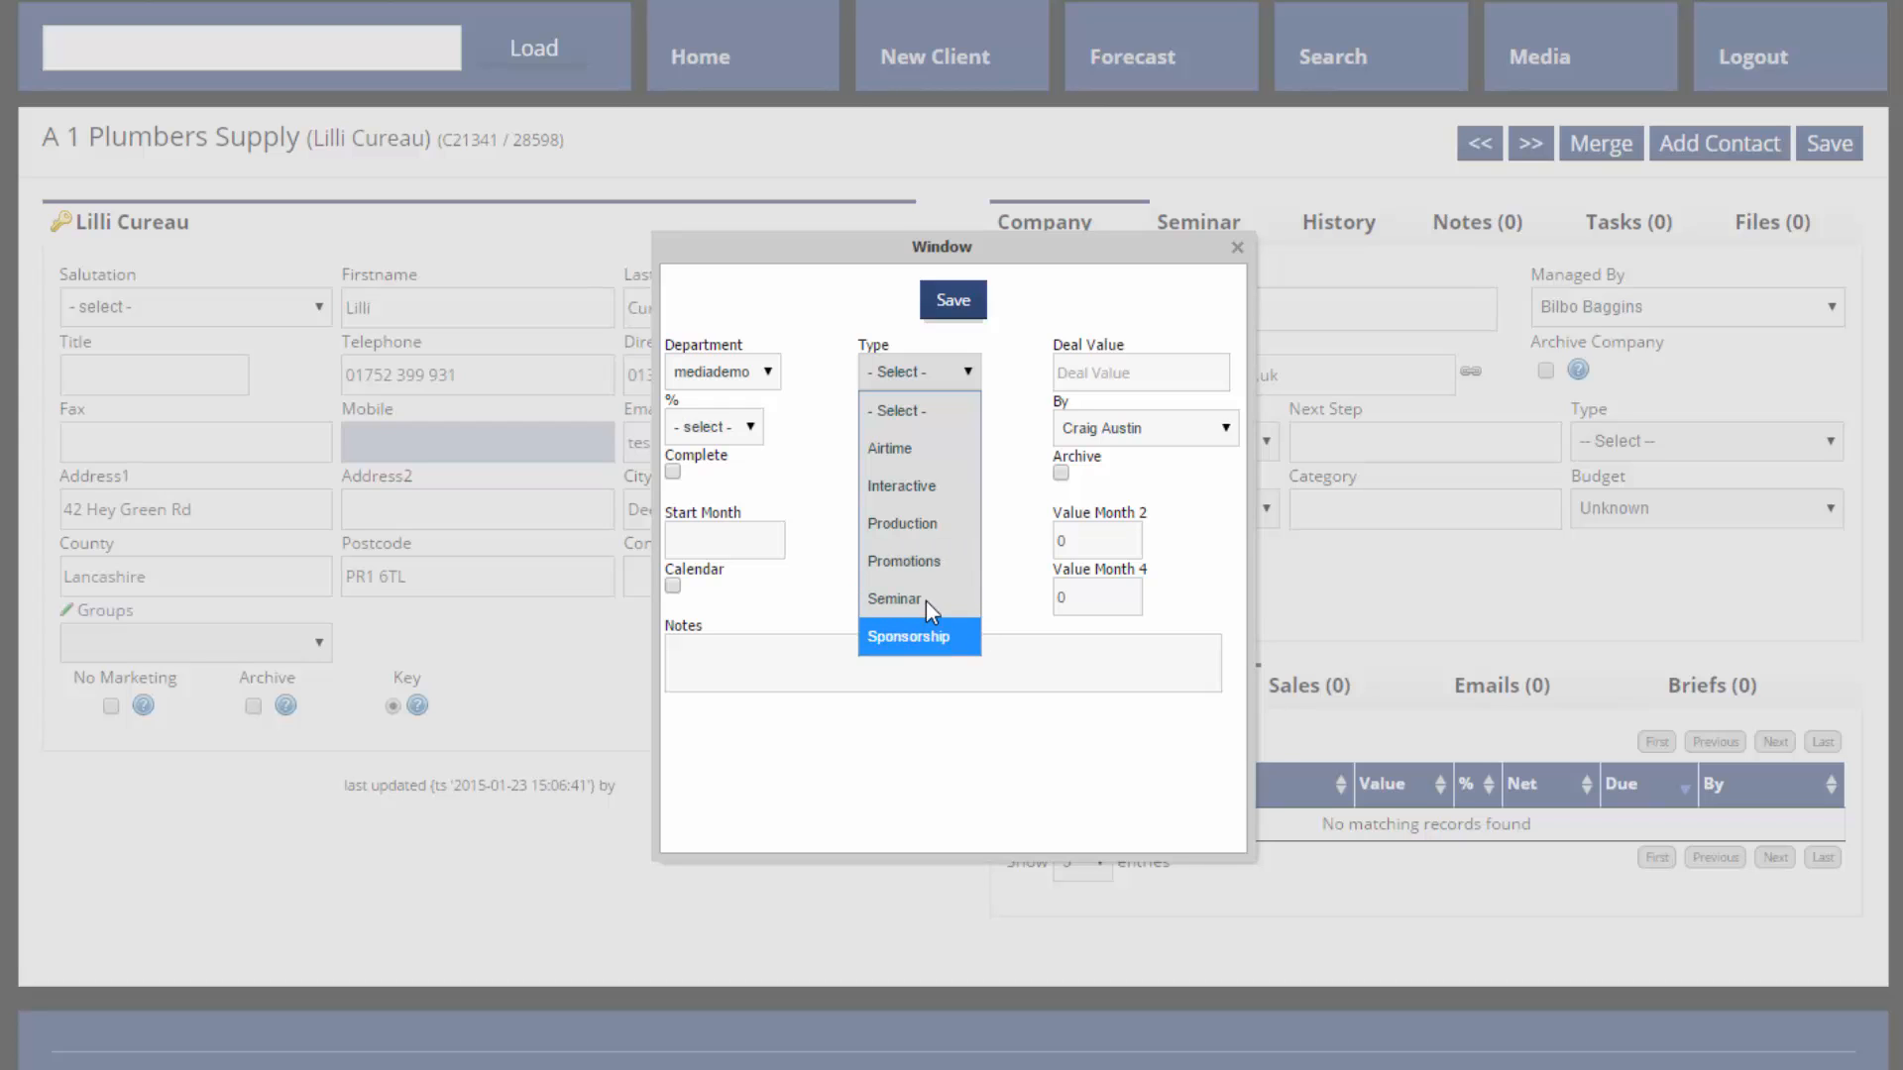
click(933, 452)
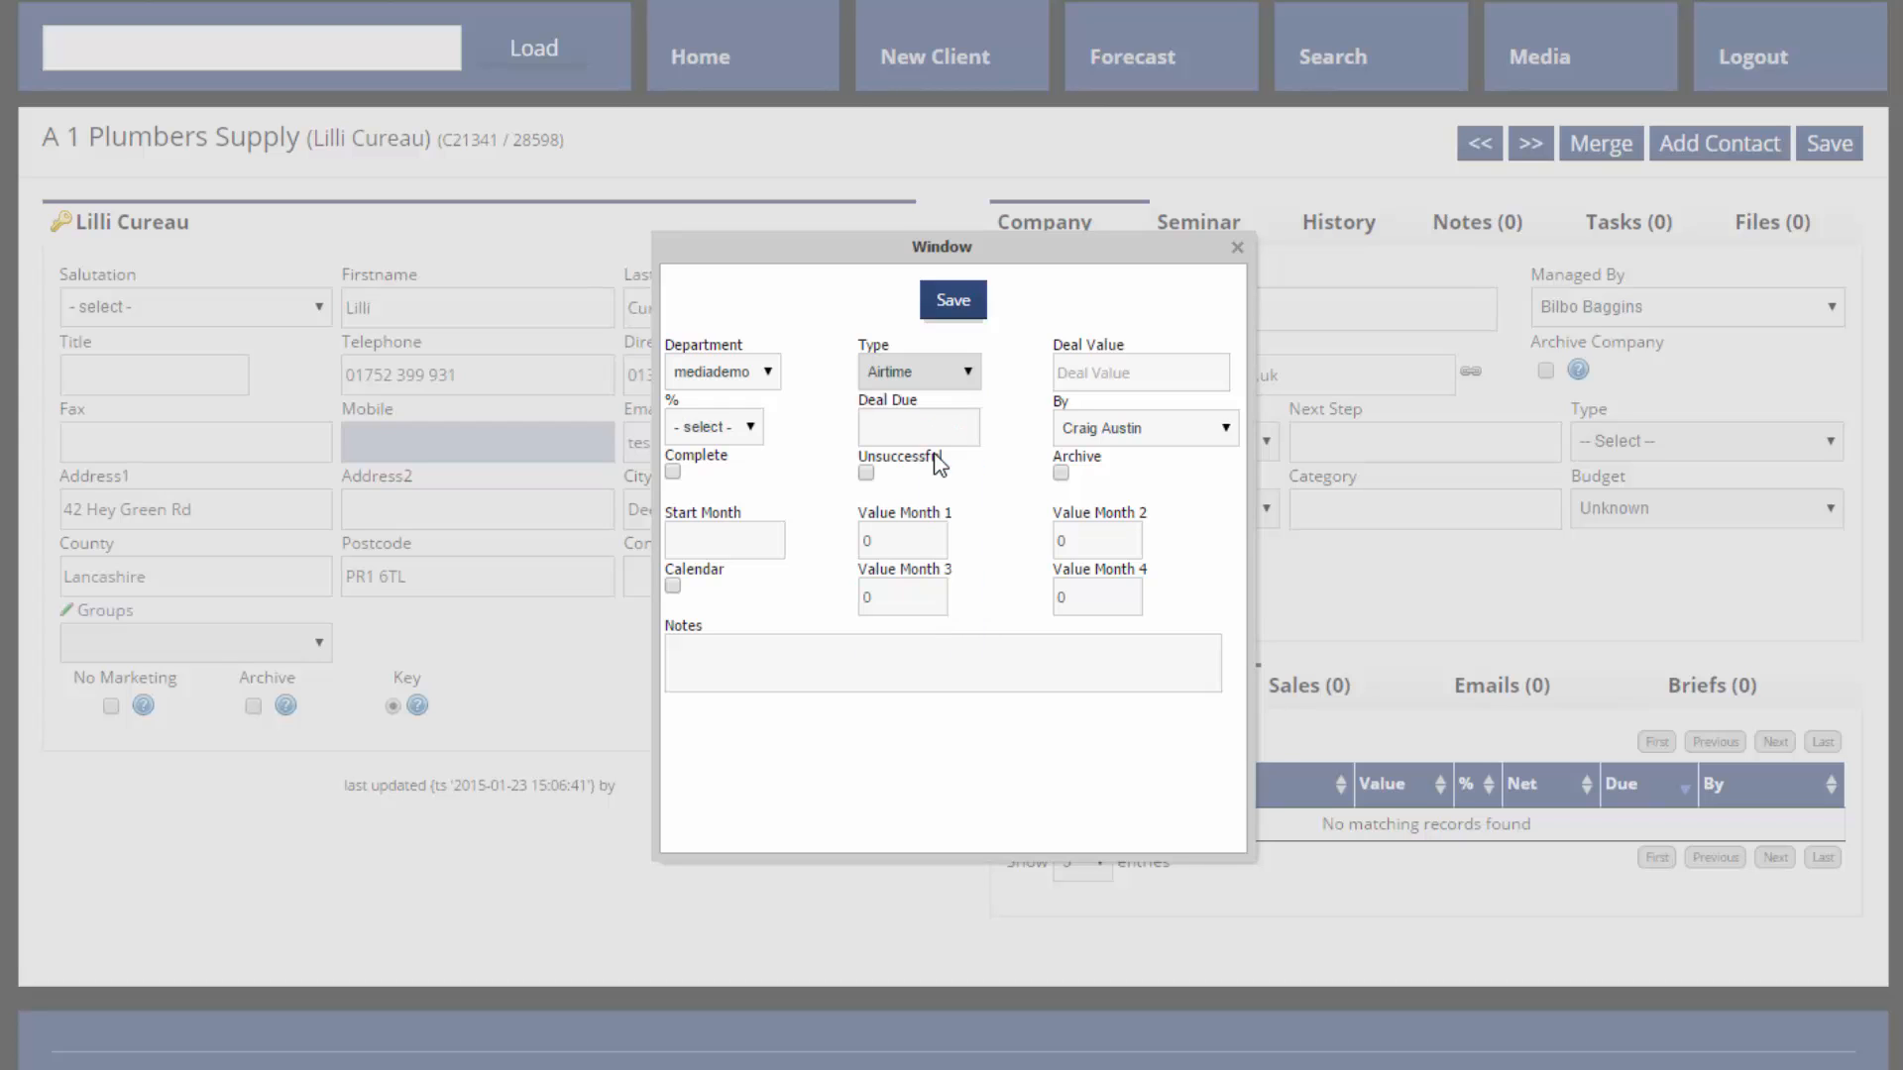
click(1136, 384)
text(600)
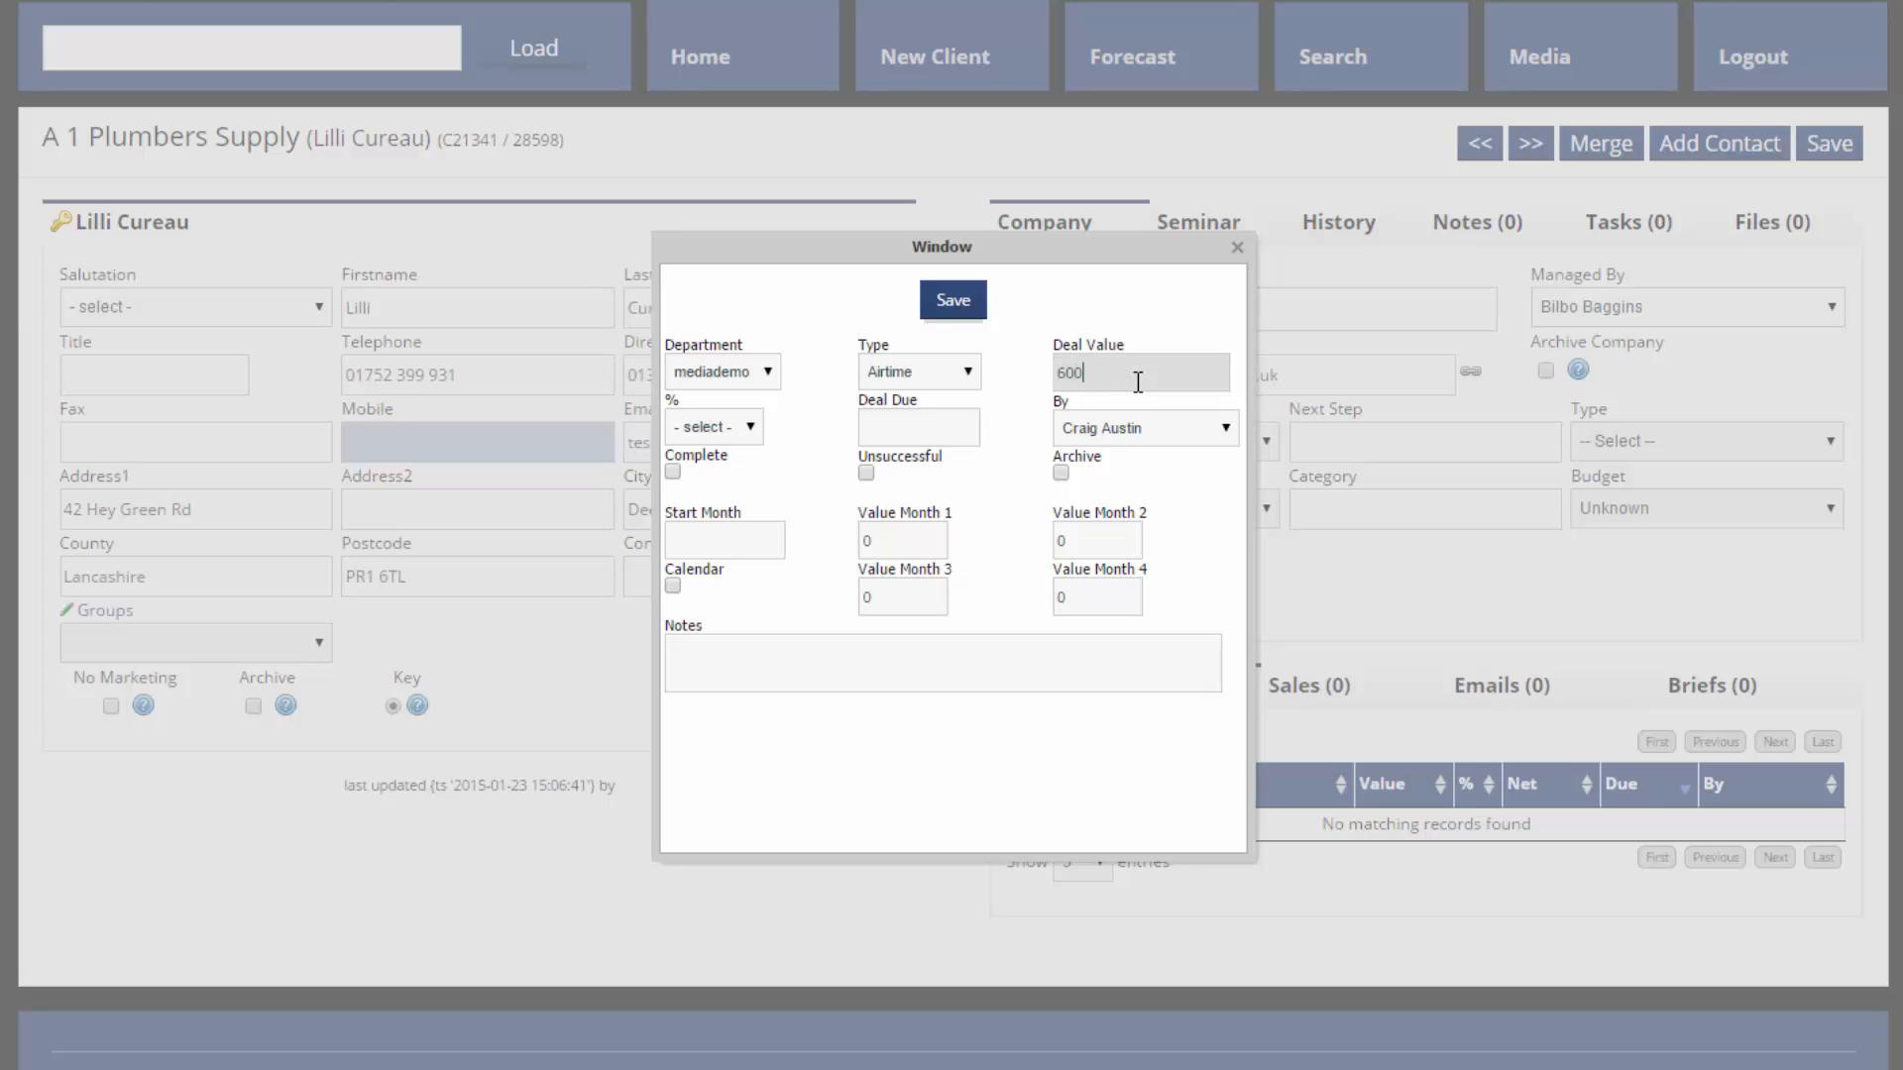
text(0)
Set the forecast's percentage to 50 and its deal due date to 11/02/2015, keeping the preselected executive as its owner.
click(716, 428)
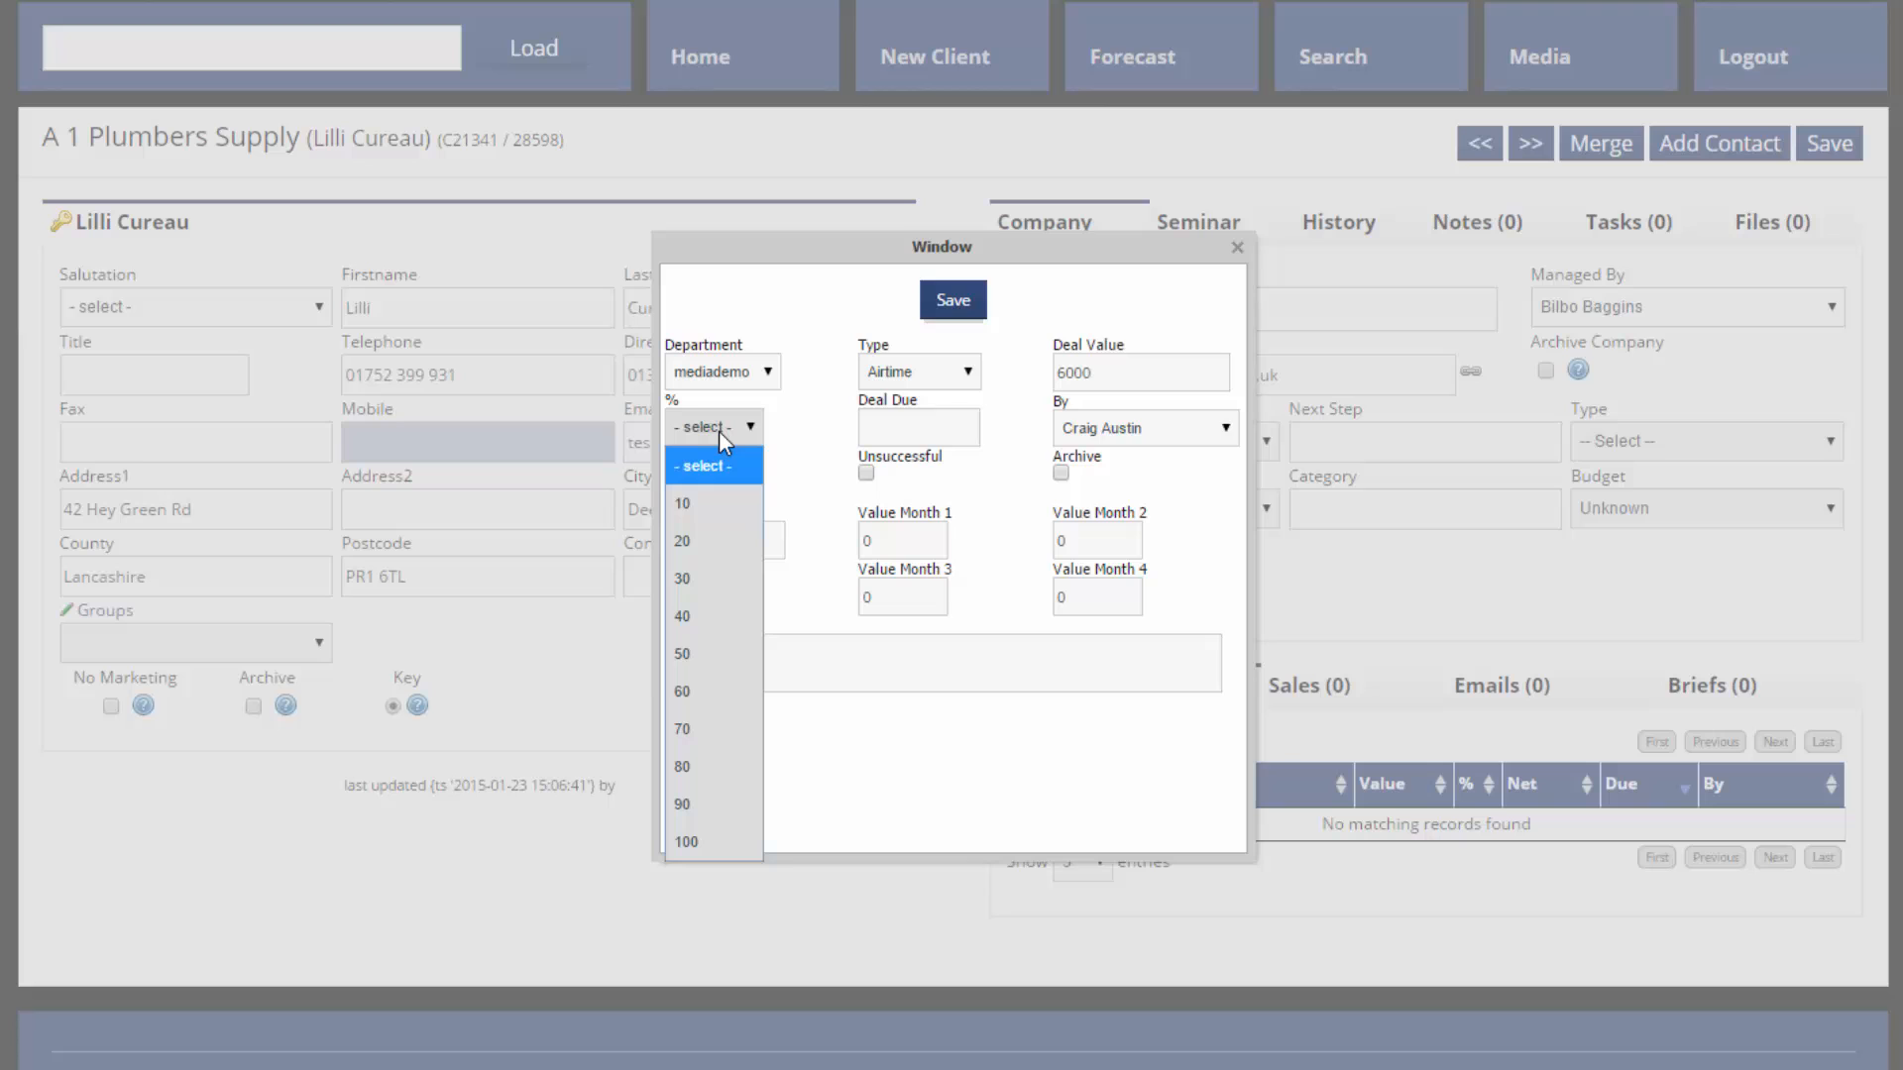
click(688, 652)
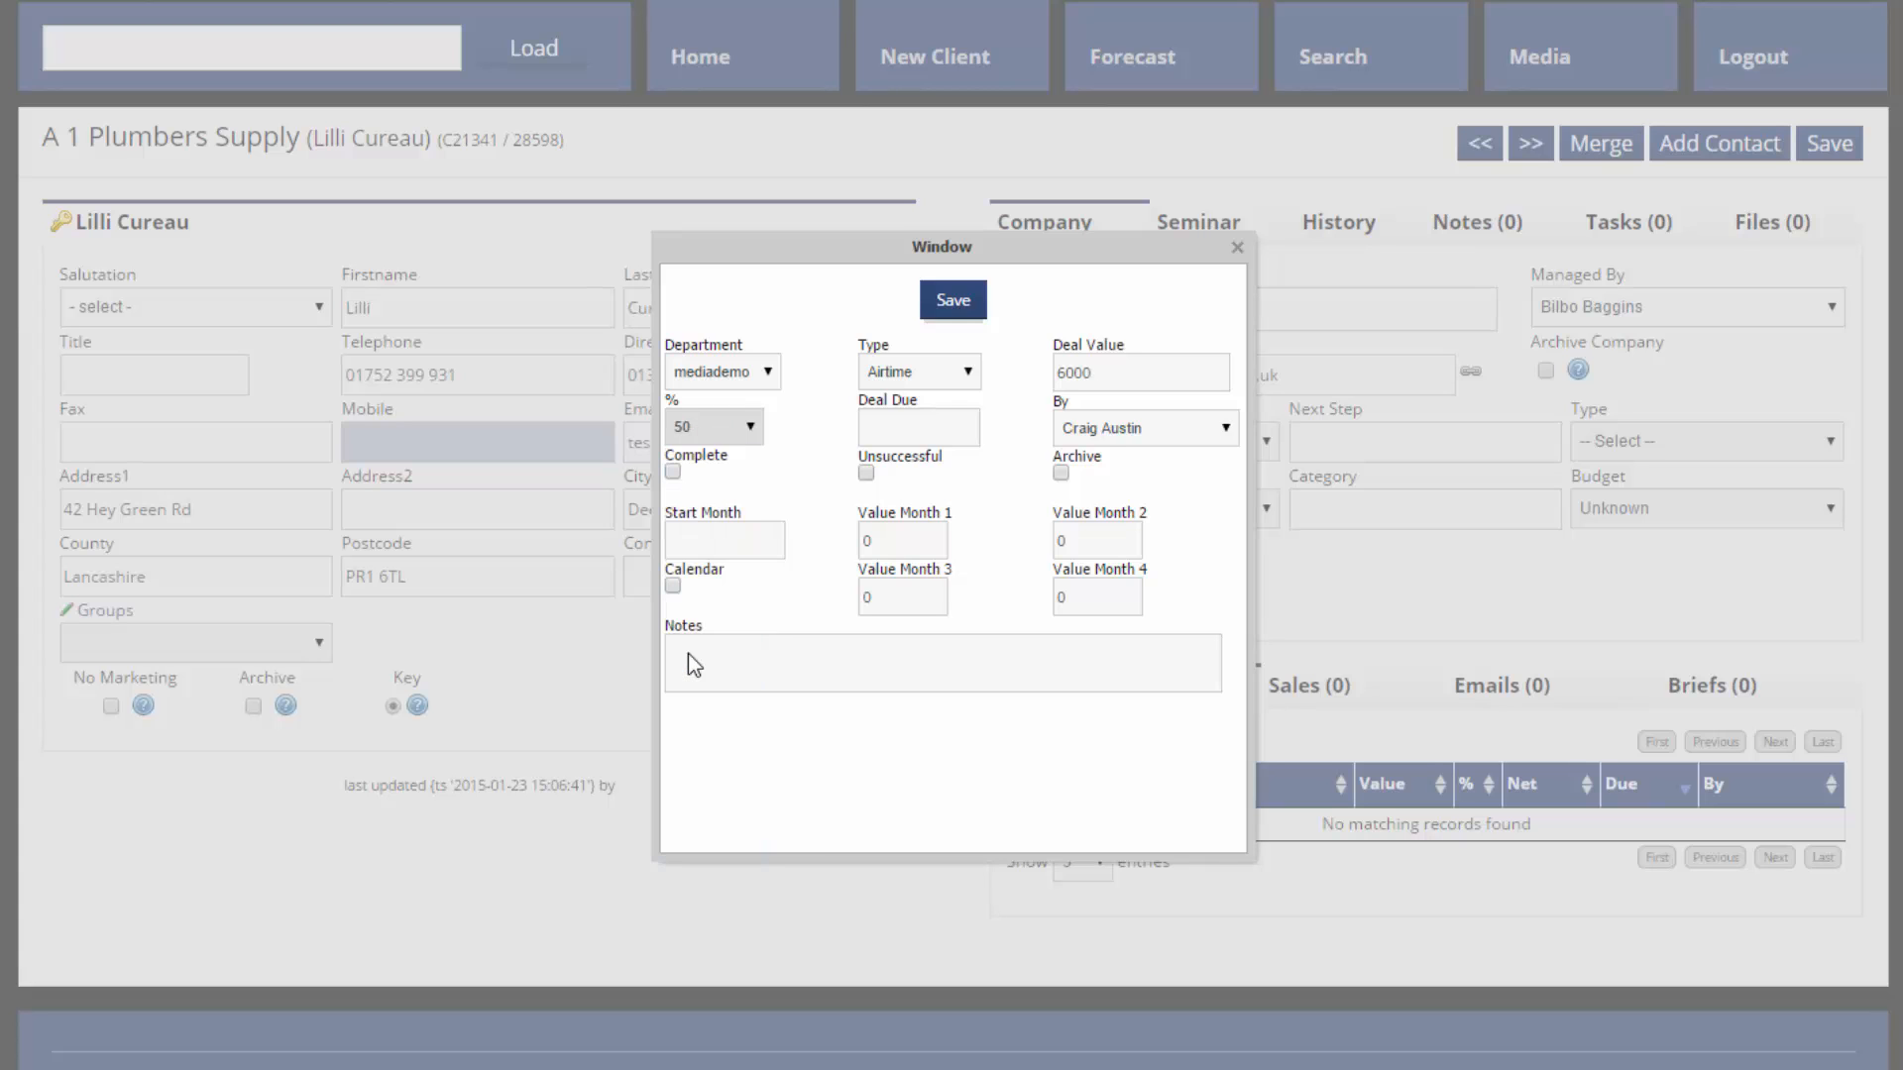
click(963, 427)
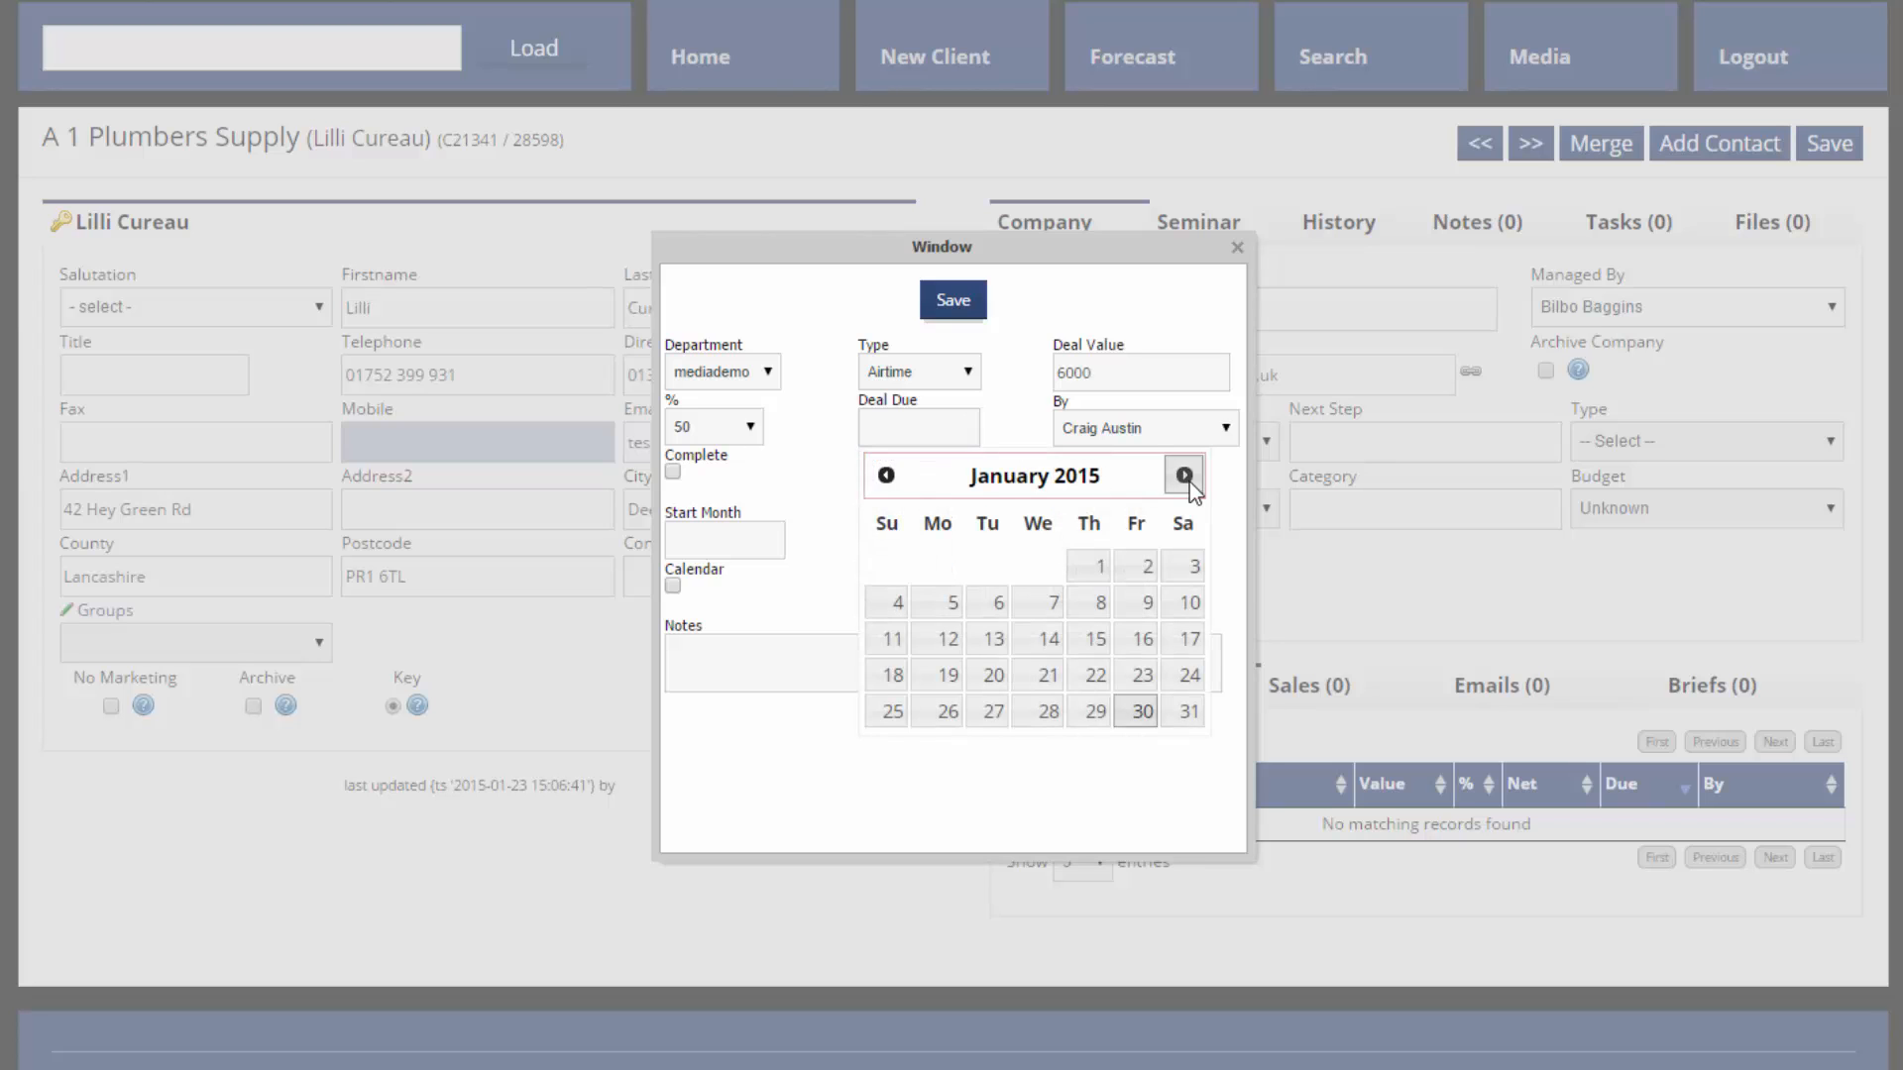
click(1184, 476)
click(1048, 604)
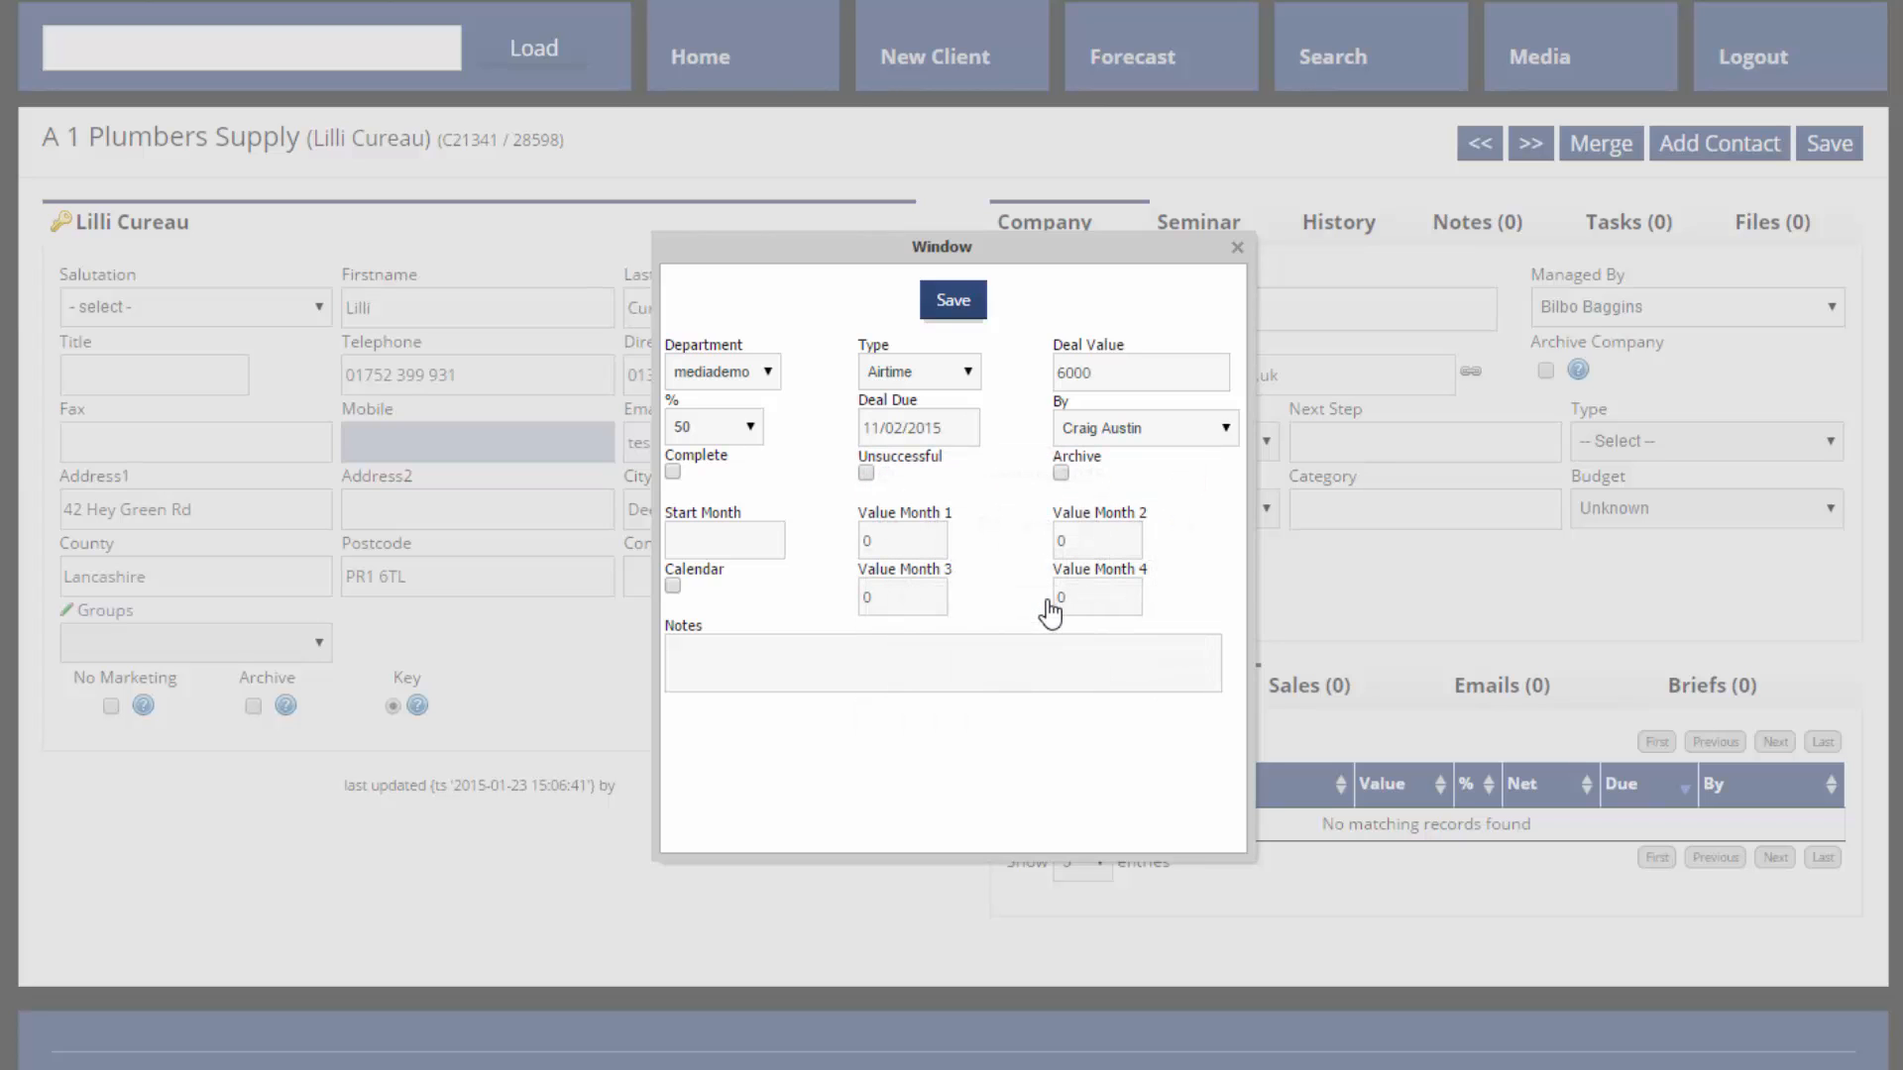
click(1224, 428)
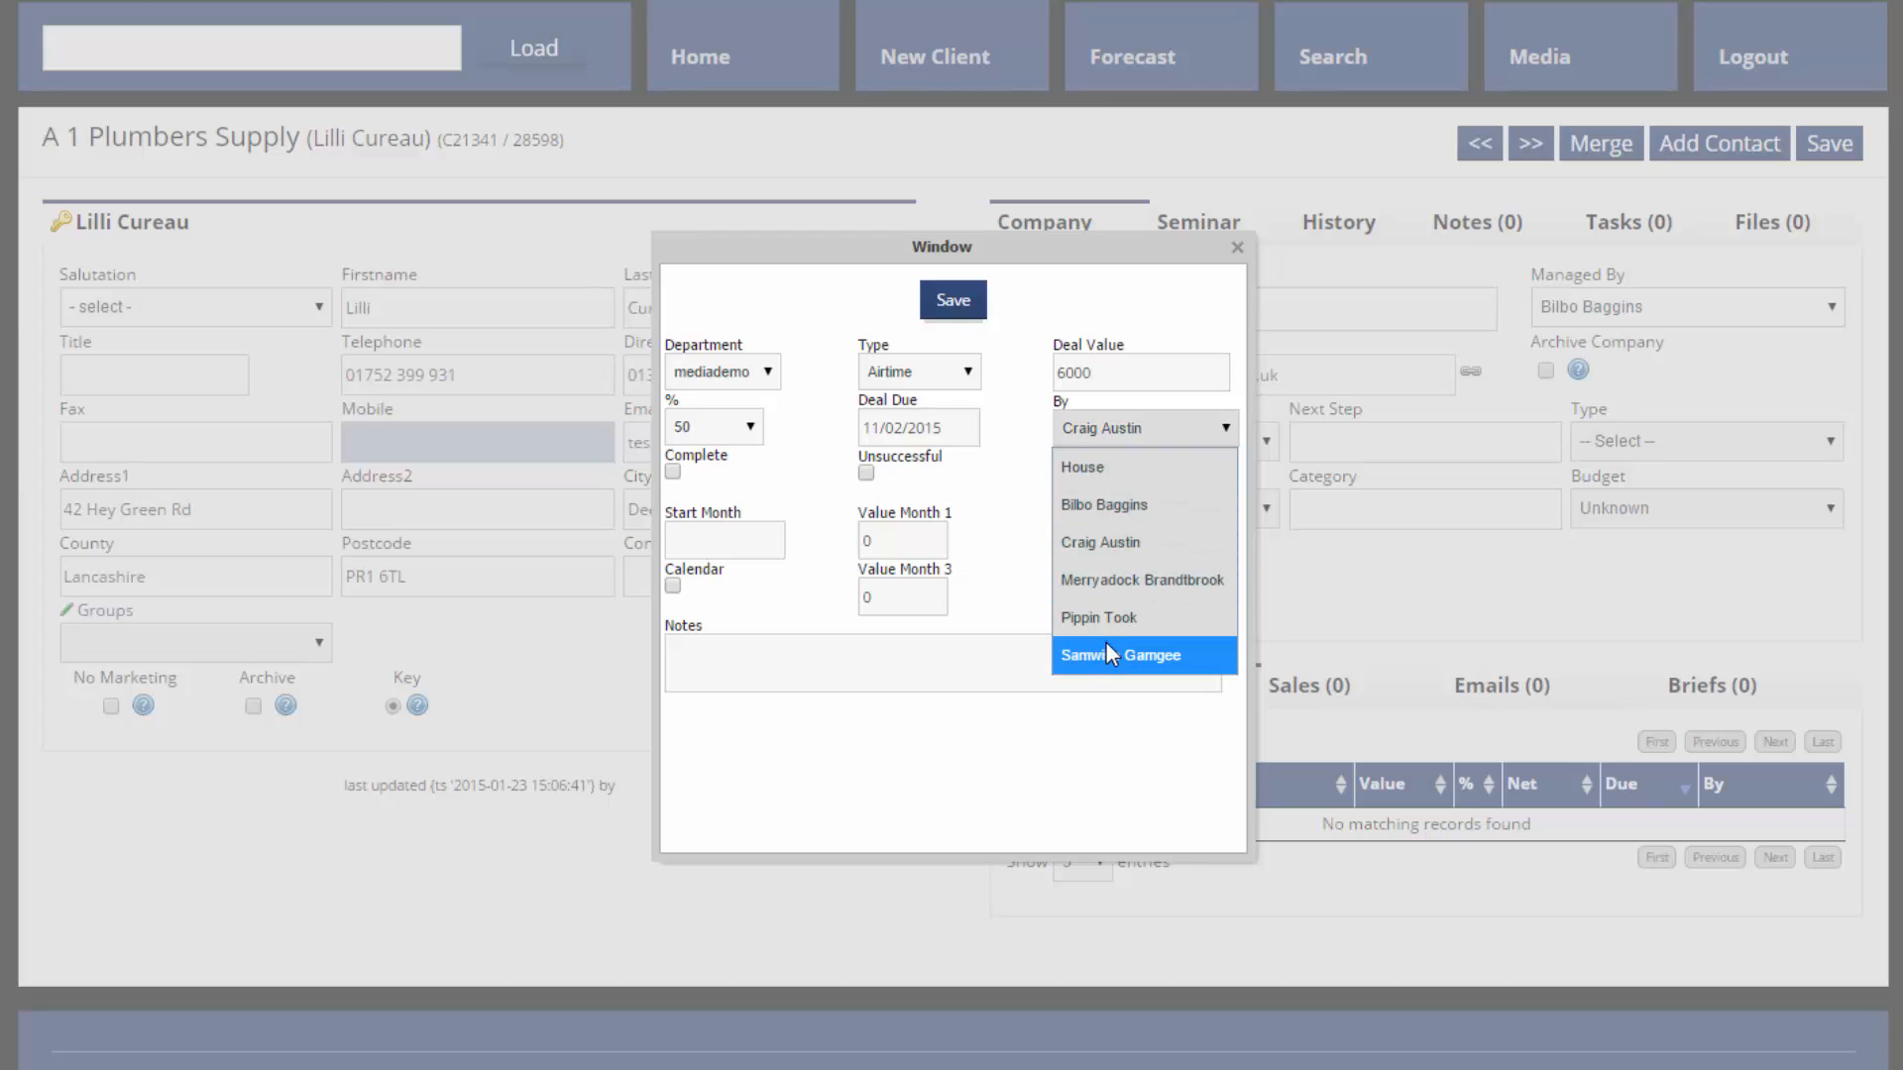
click(1127, 551)
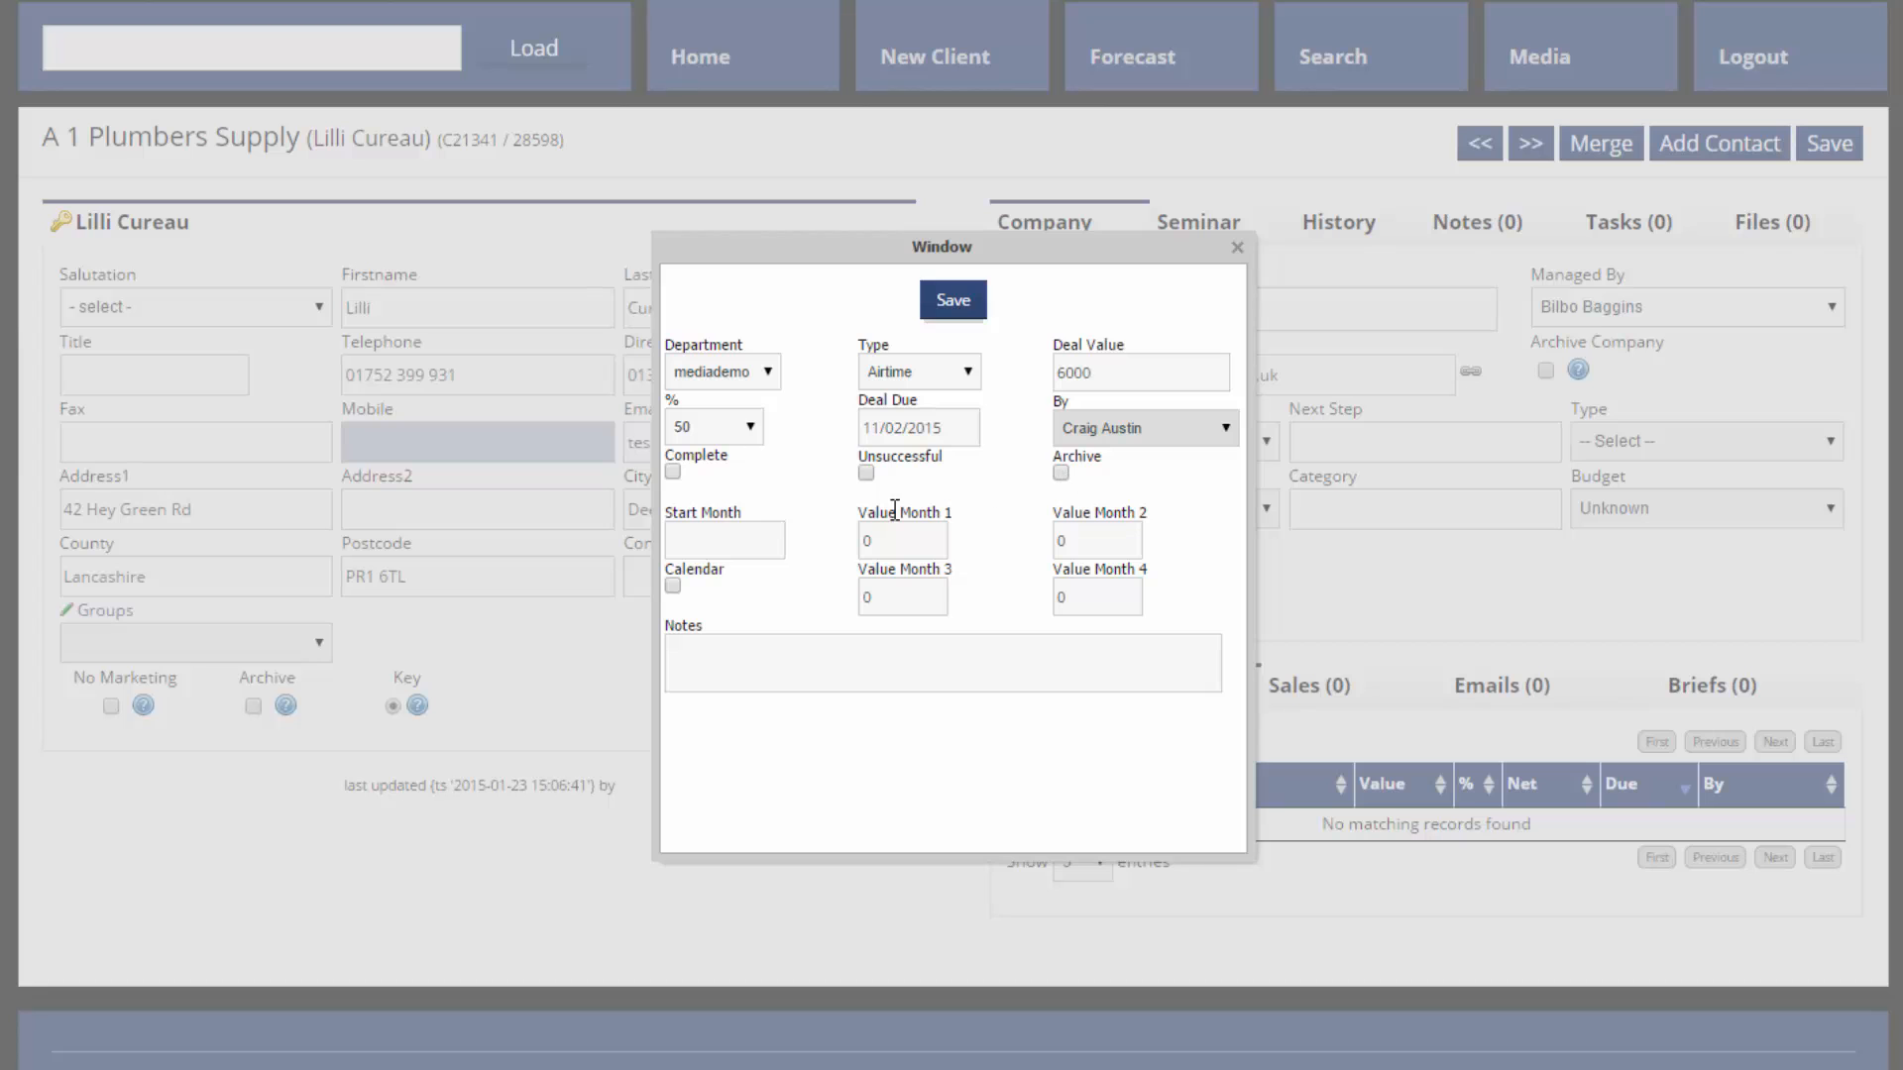
Set the forecast's start month to 01/03/2015.
click(726, 541)
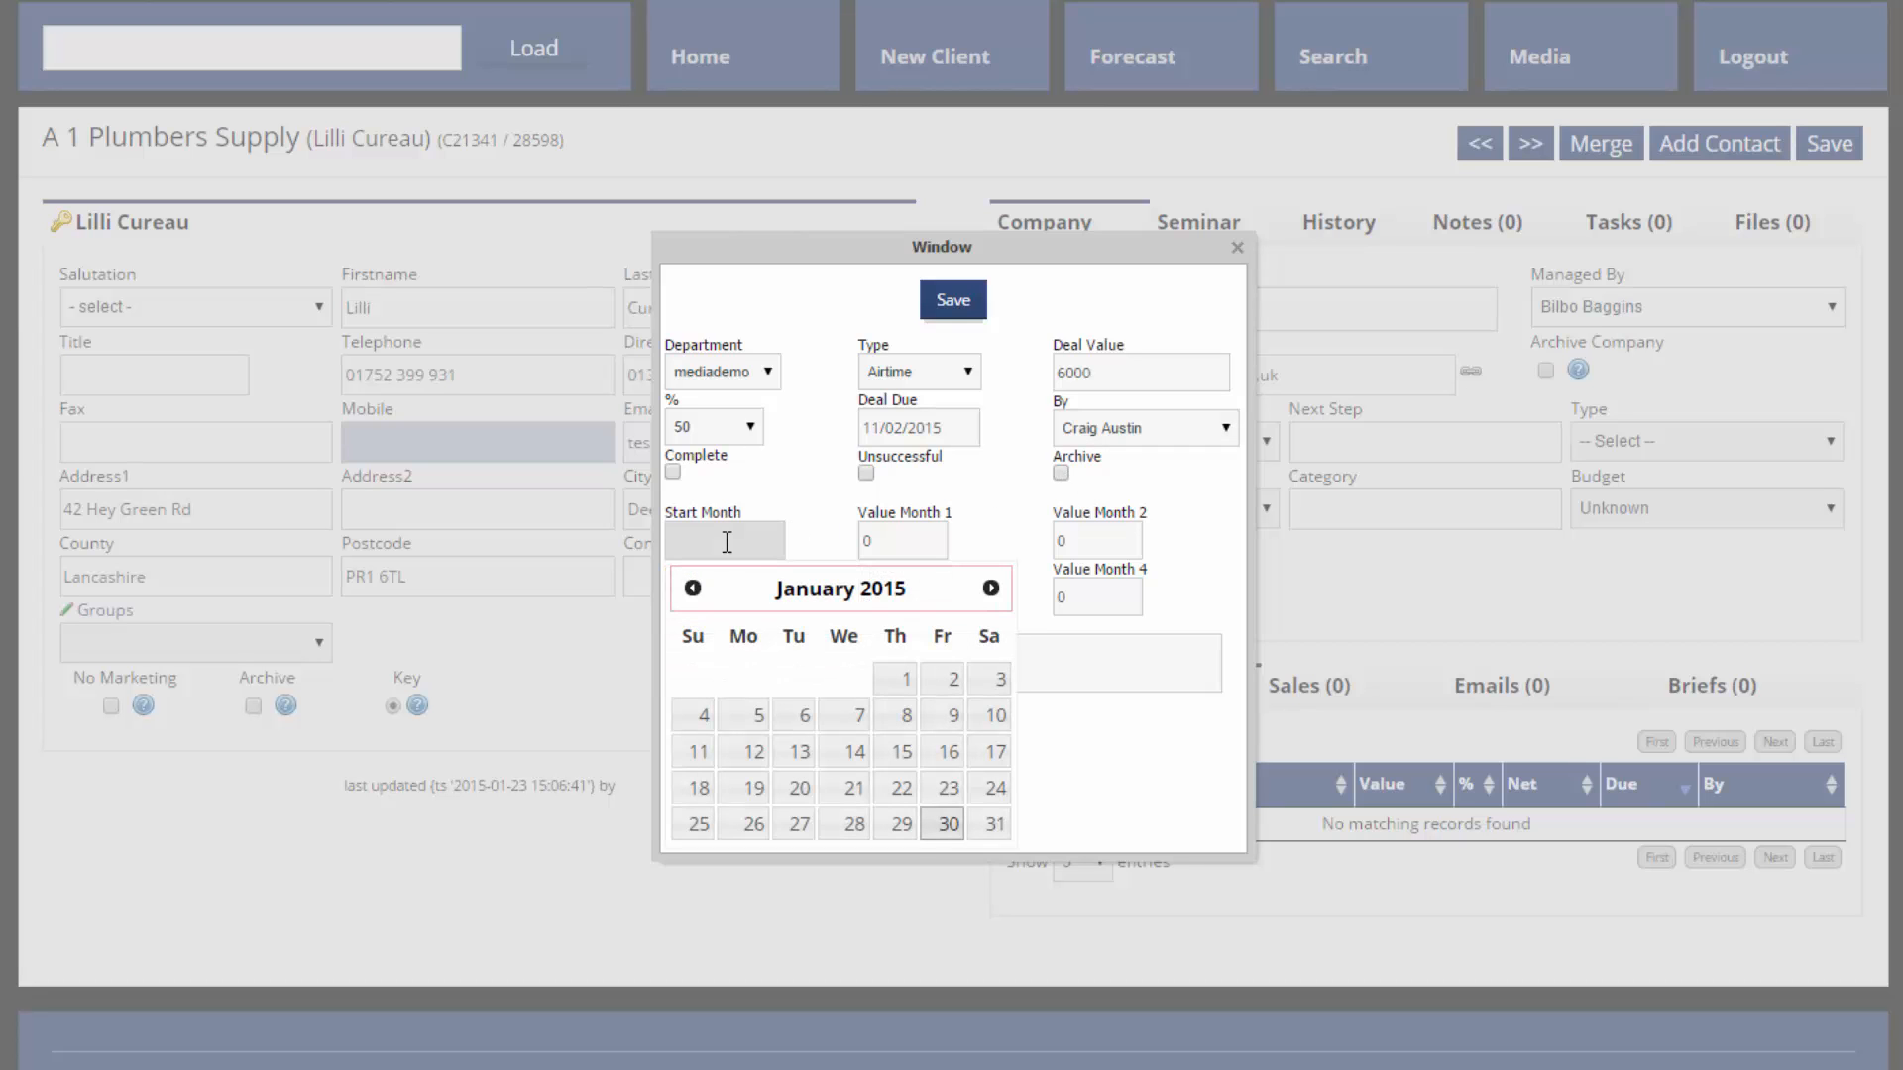
click(989, 588)
click(989, 589)
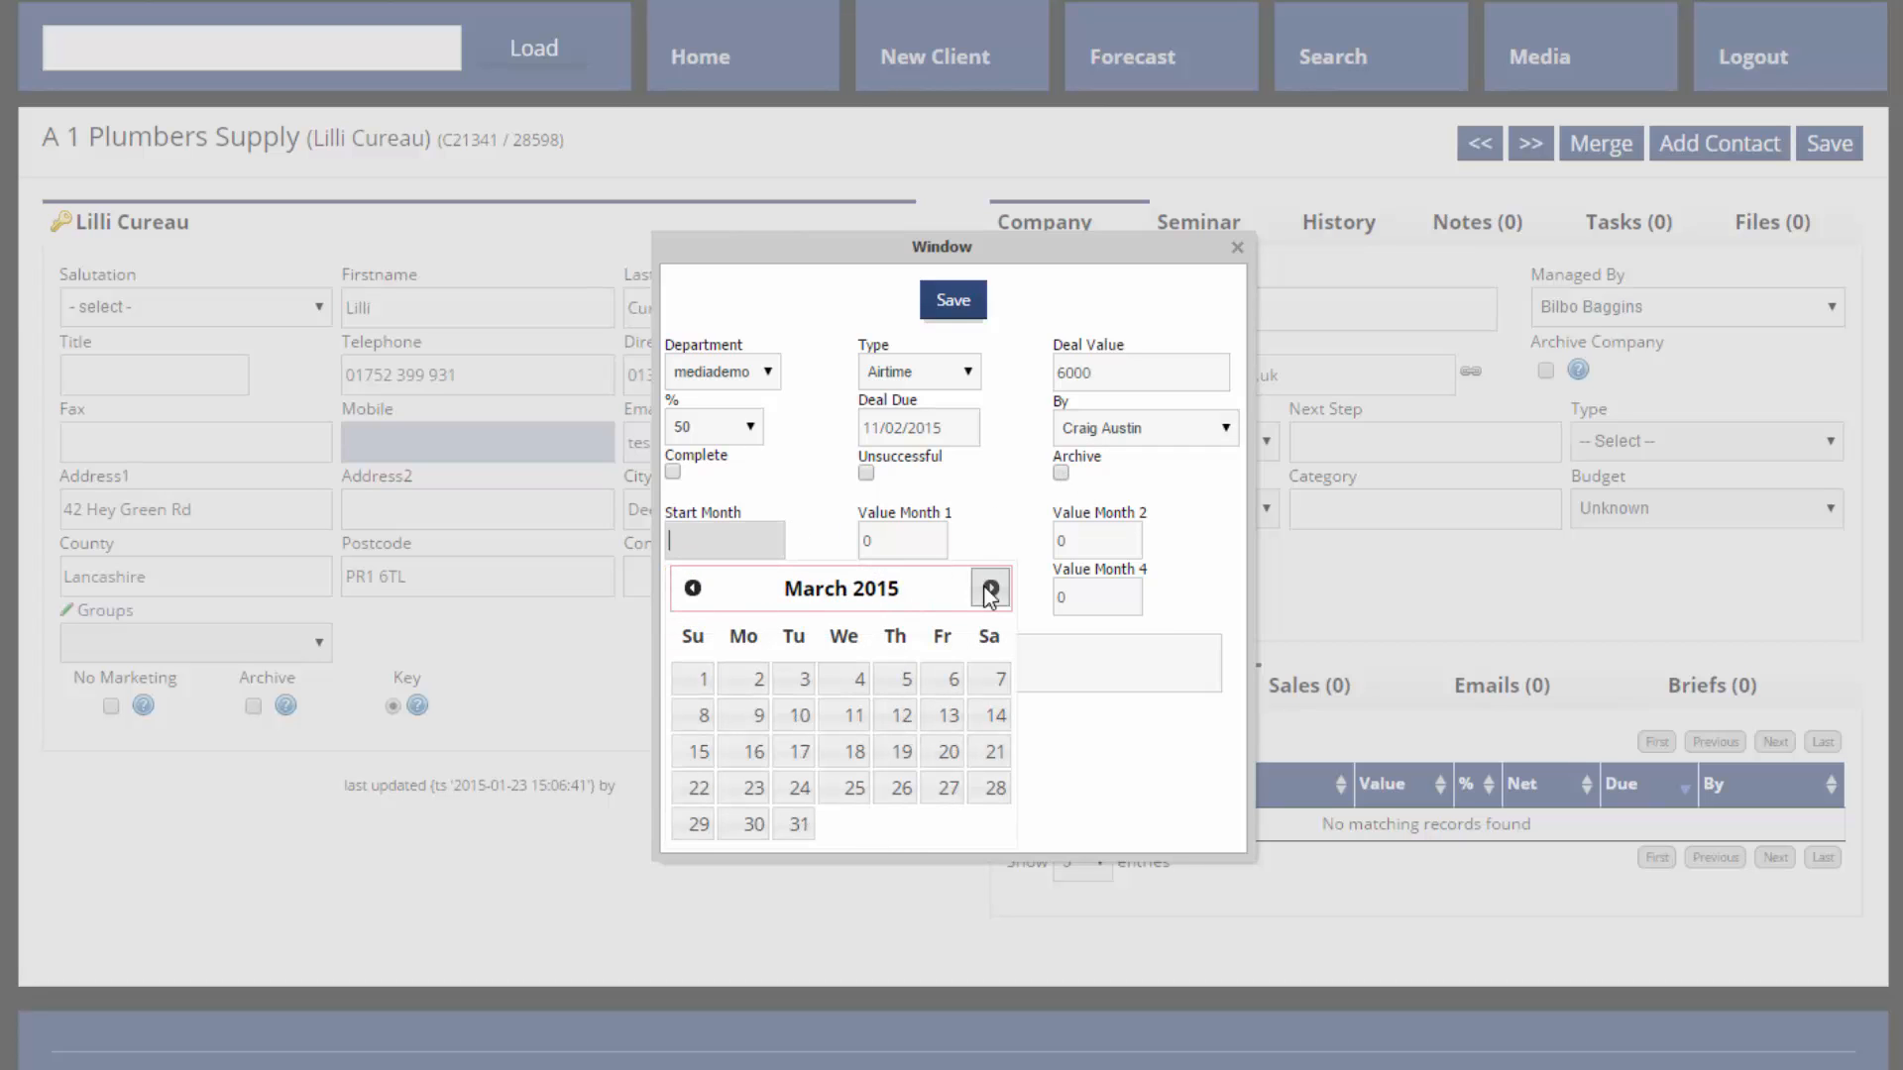
click(693, 679)
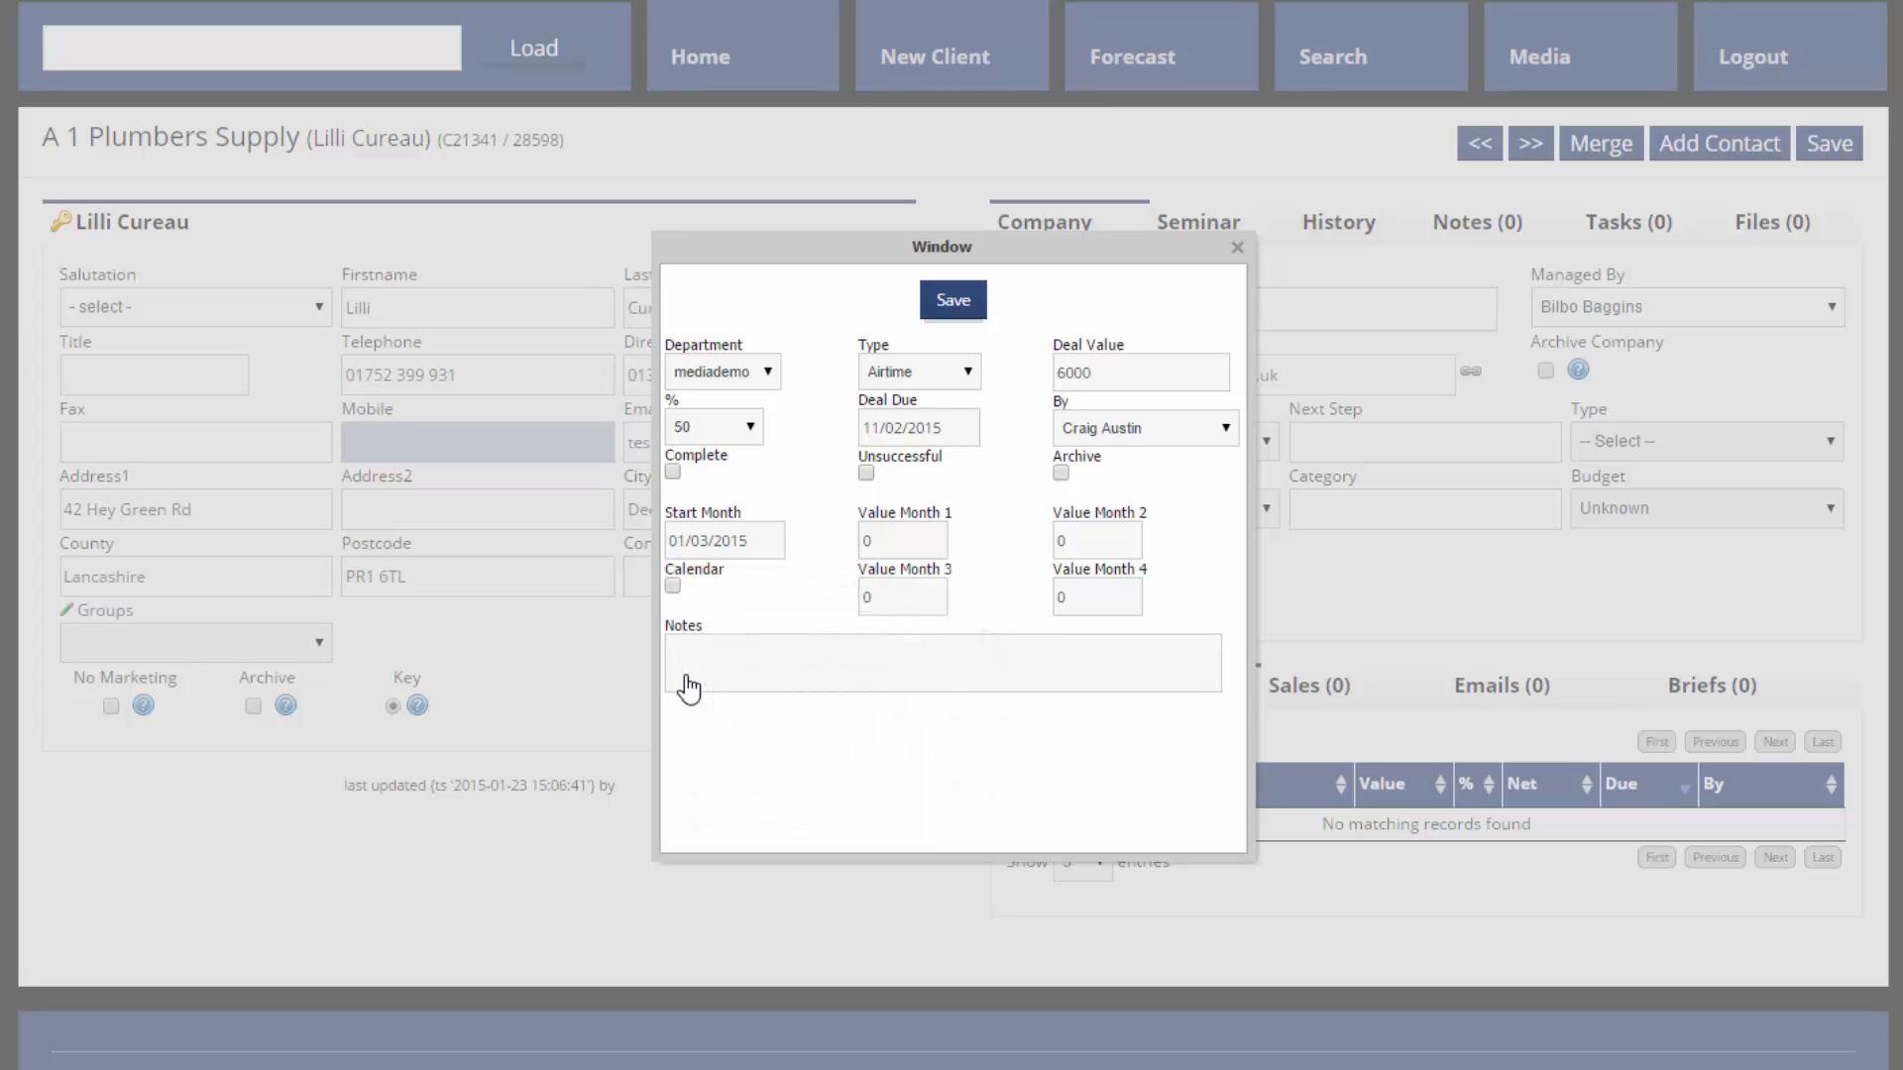
Split the deal value over the four months as 2500, 1500, 1500 and 500.
click(937, 540)
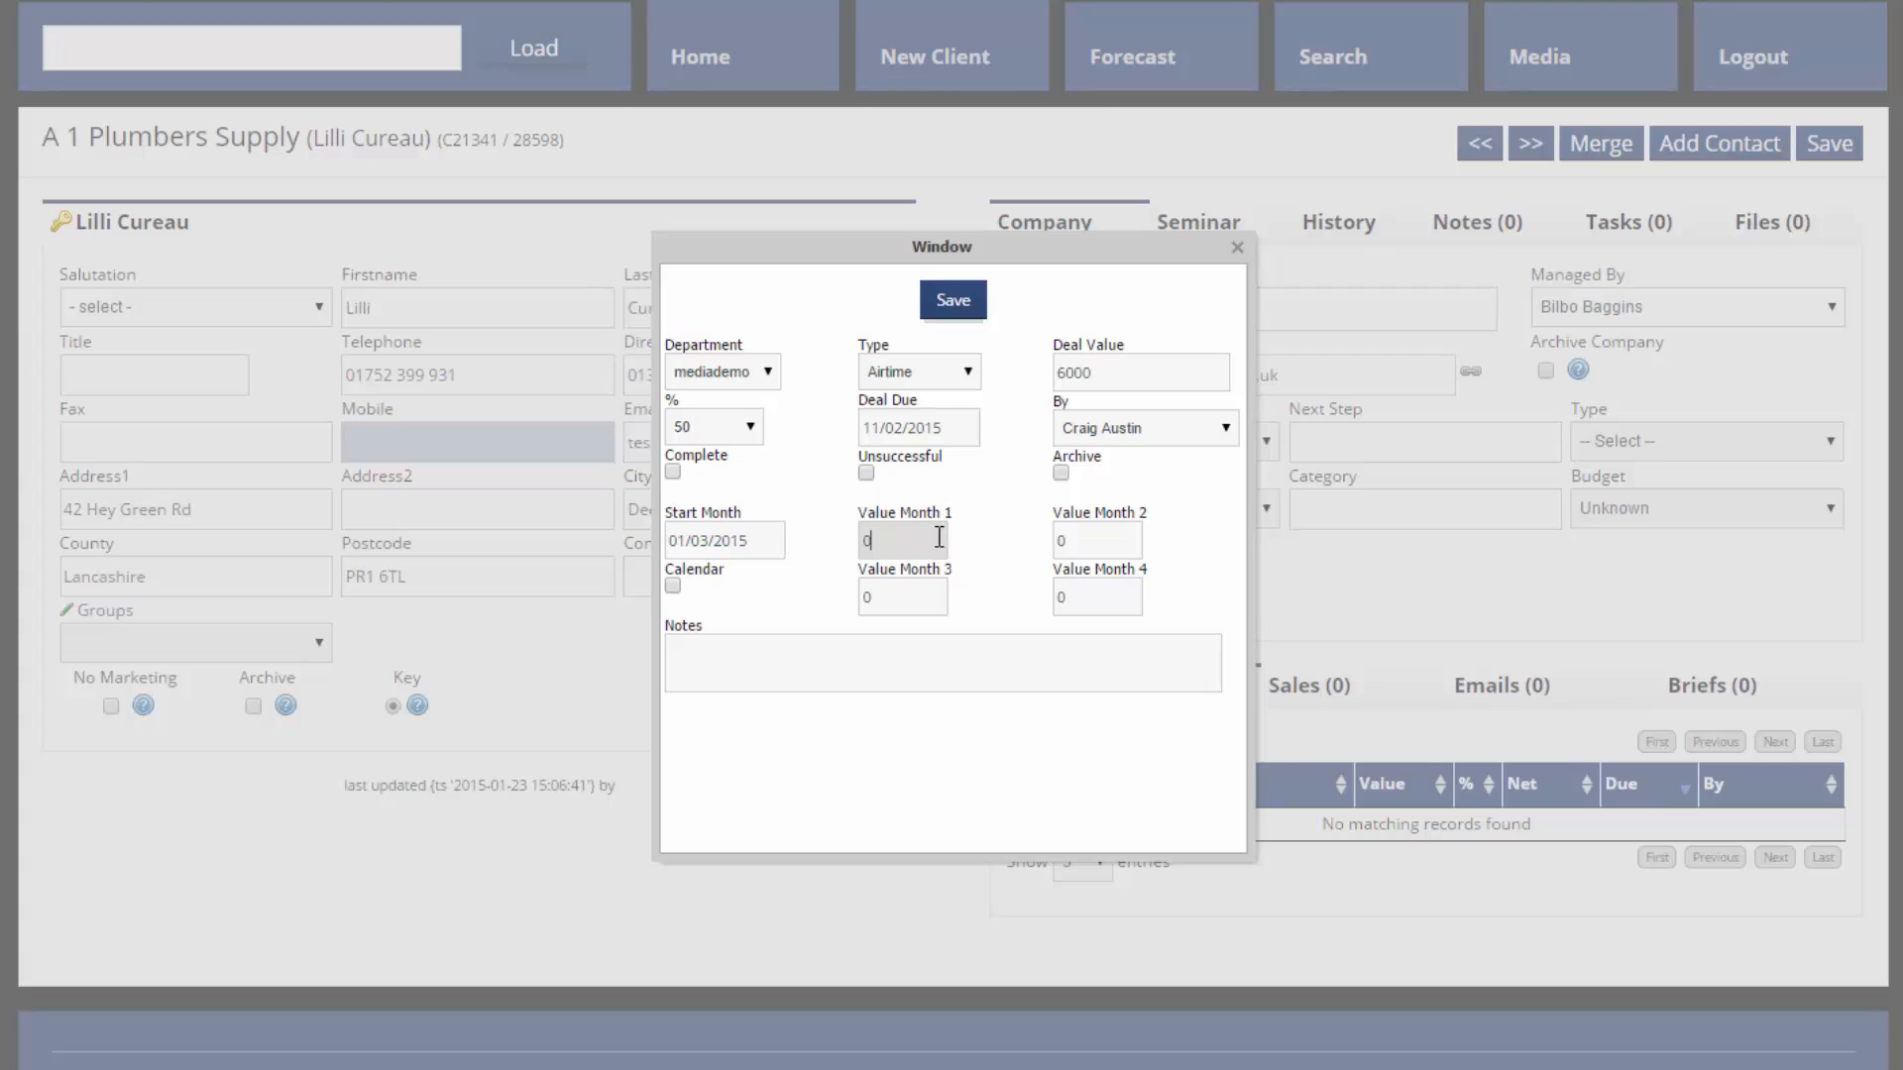
key(BackSpace)
text(2500)
key(Tab)
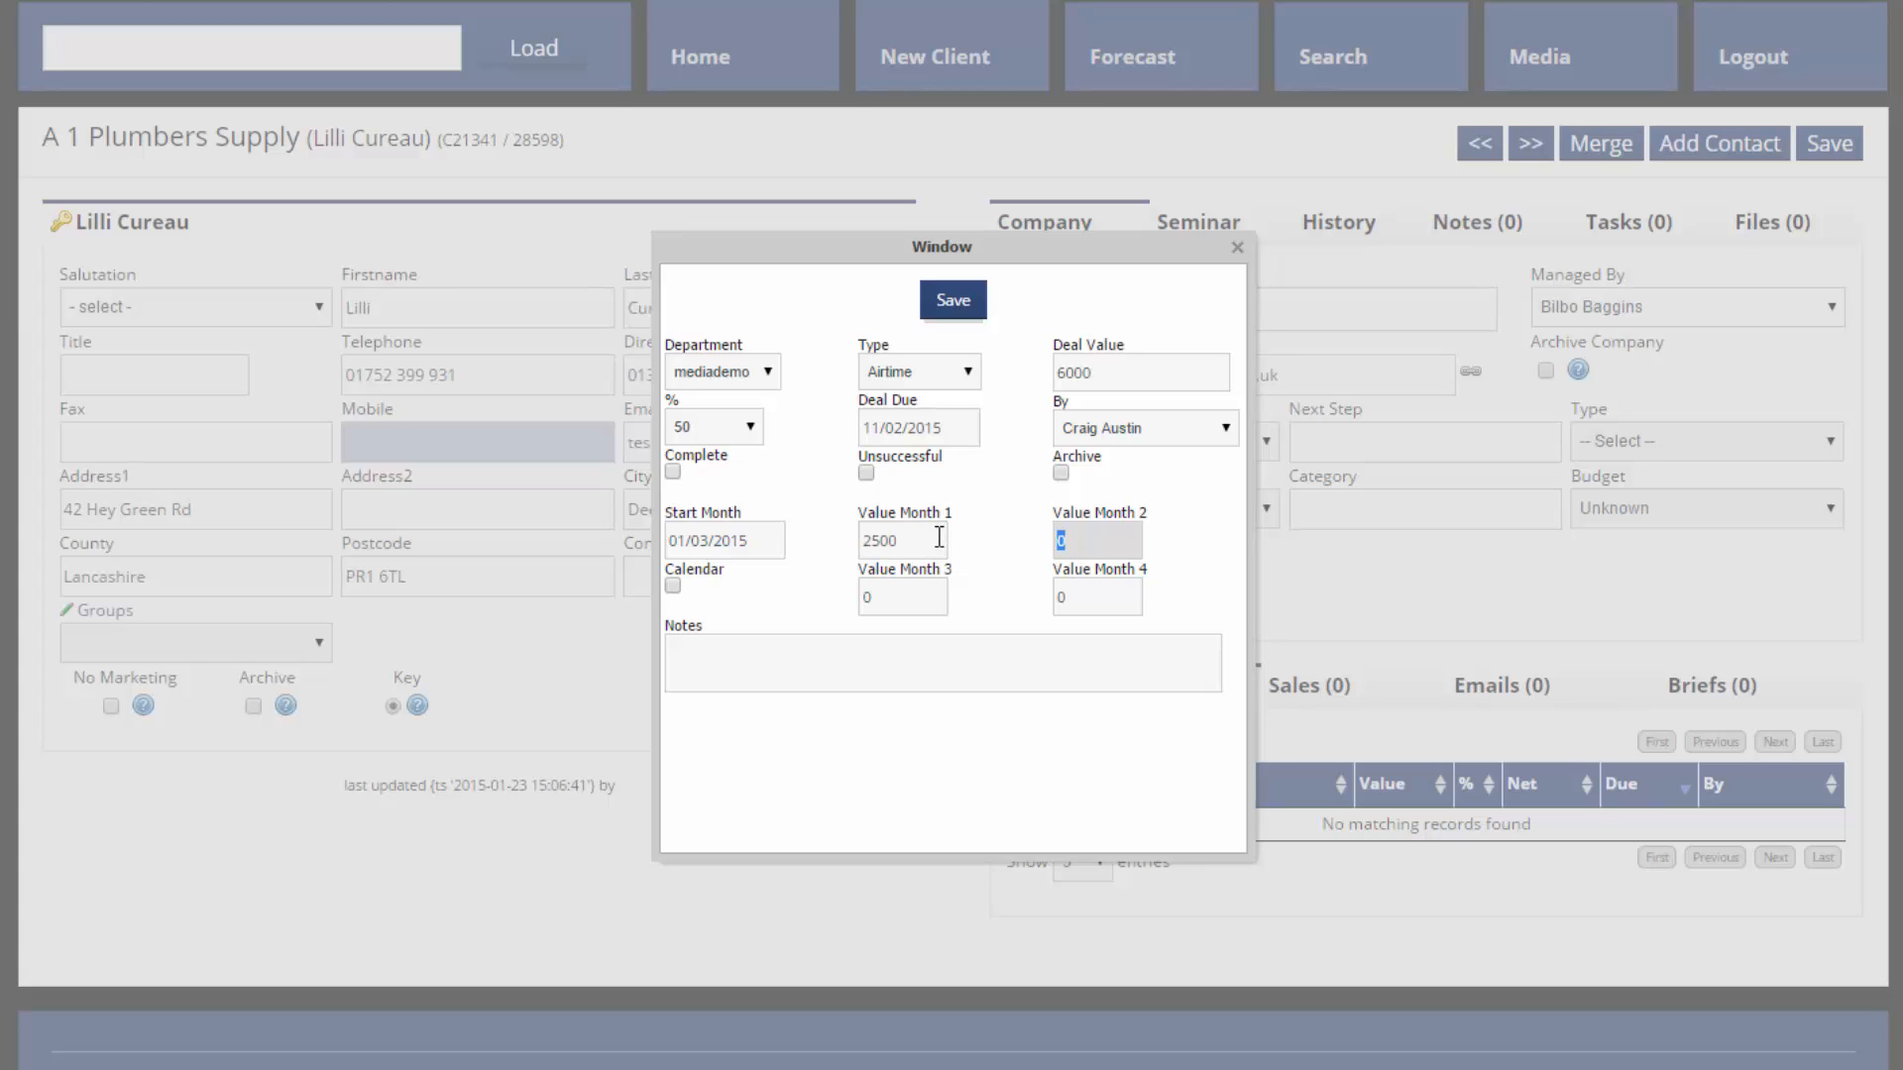
text(1500)
key(Tab)
text(1500)
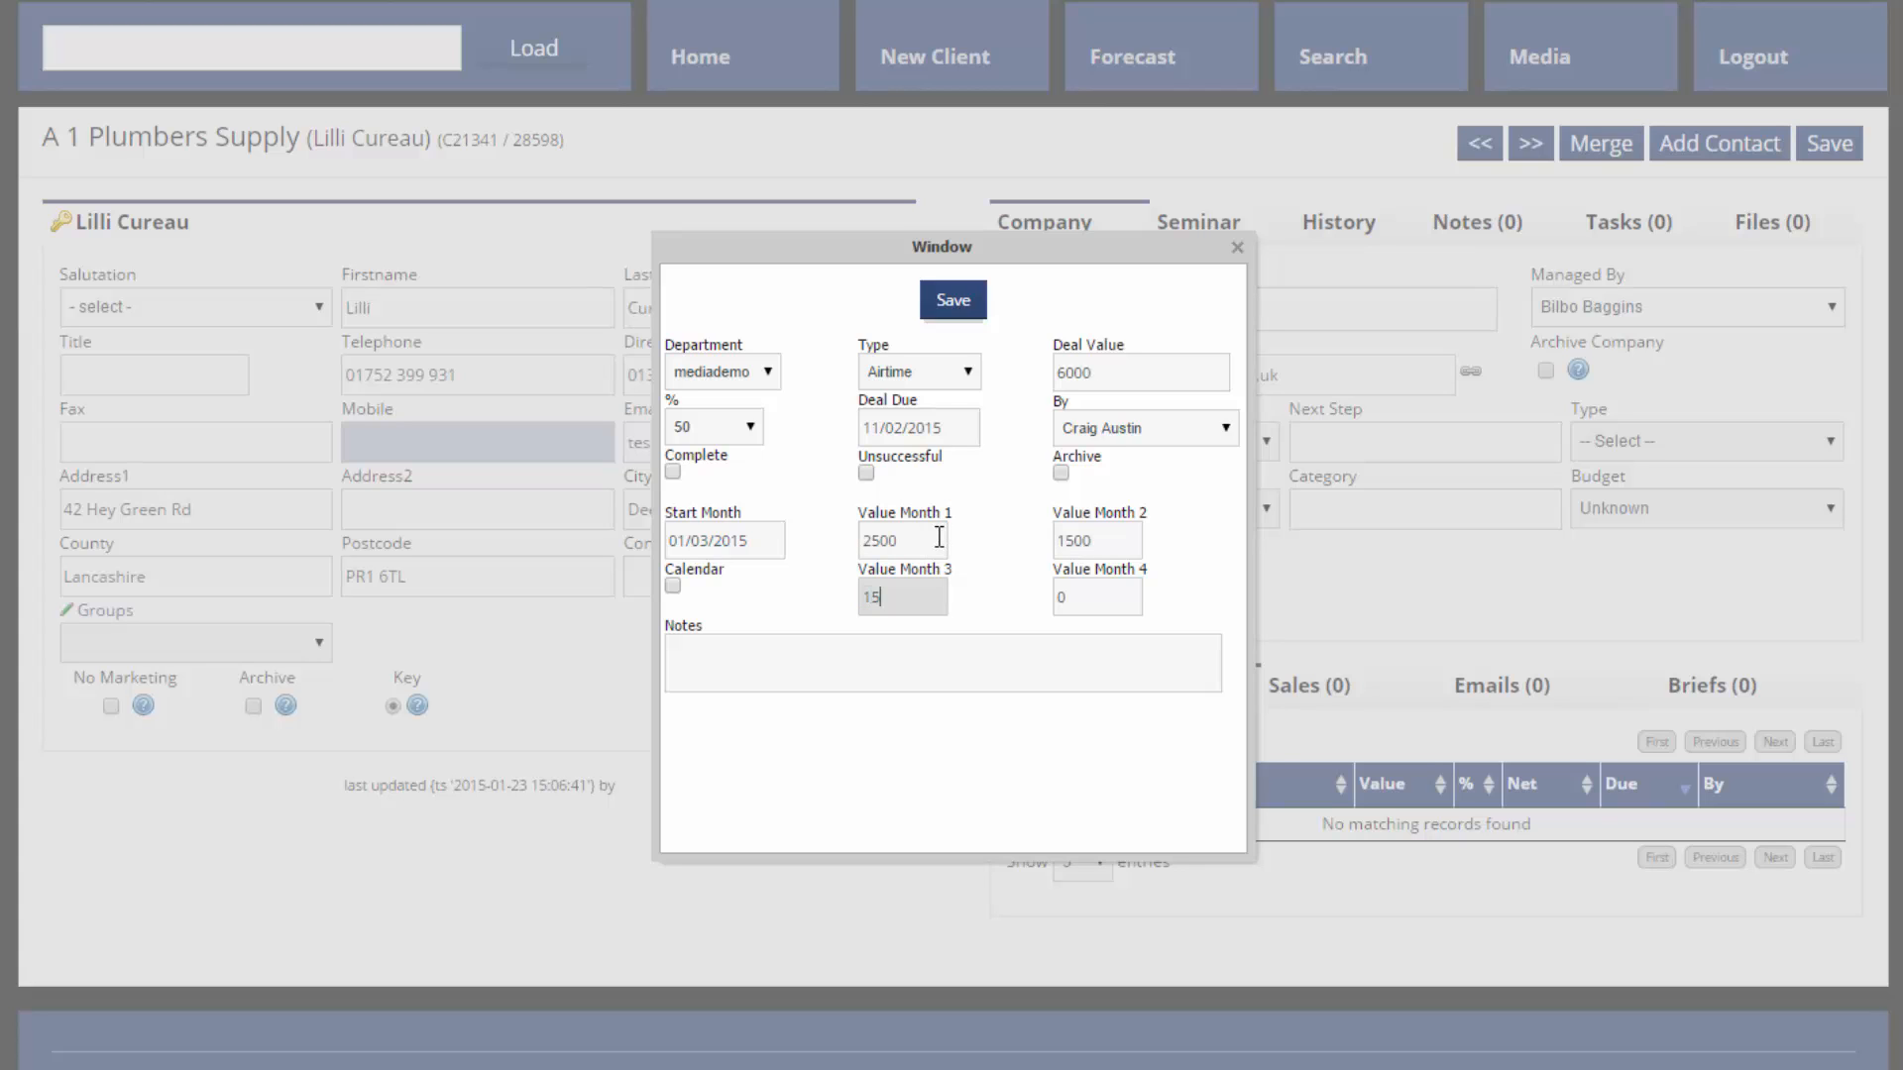
key(Tab)
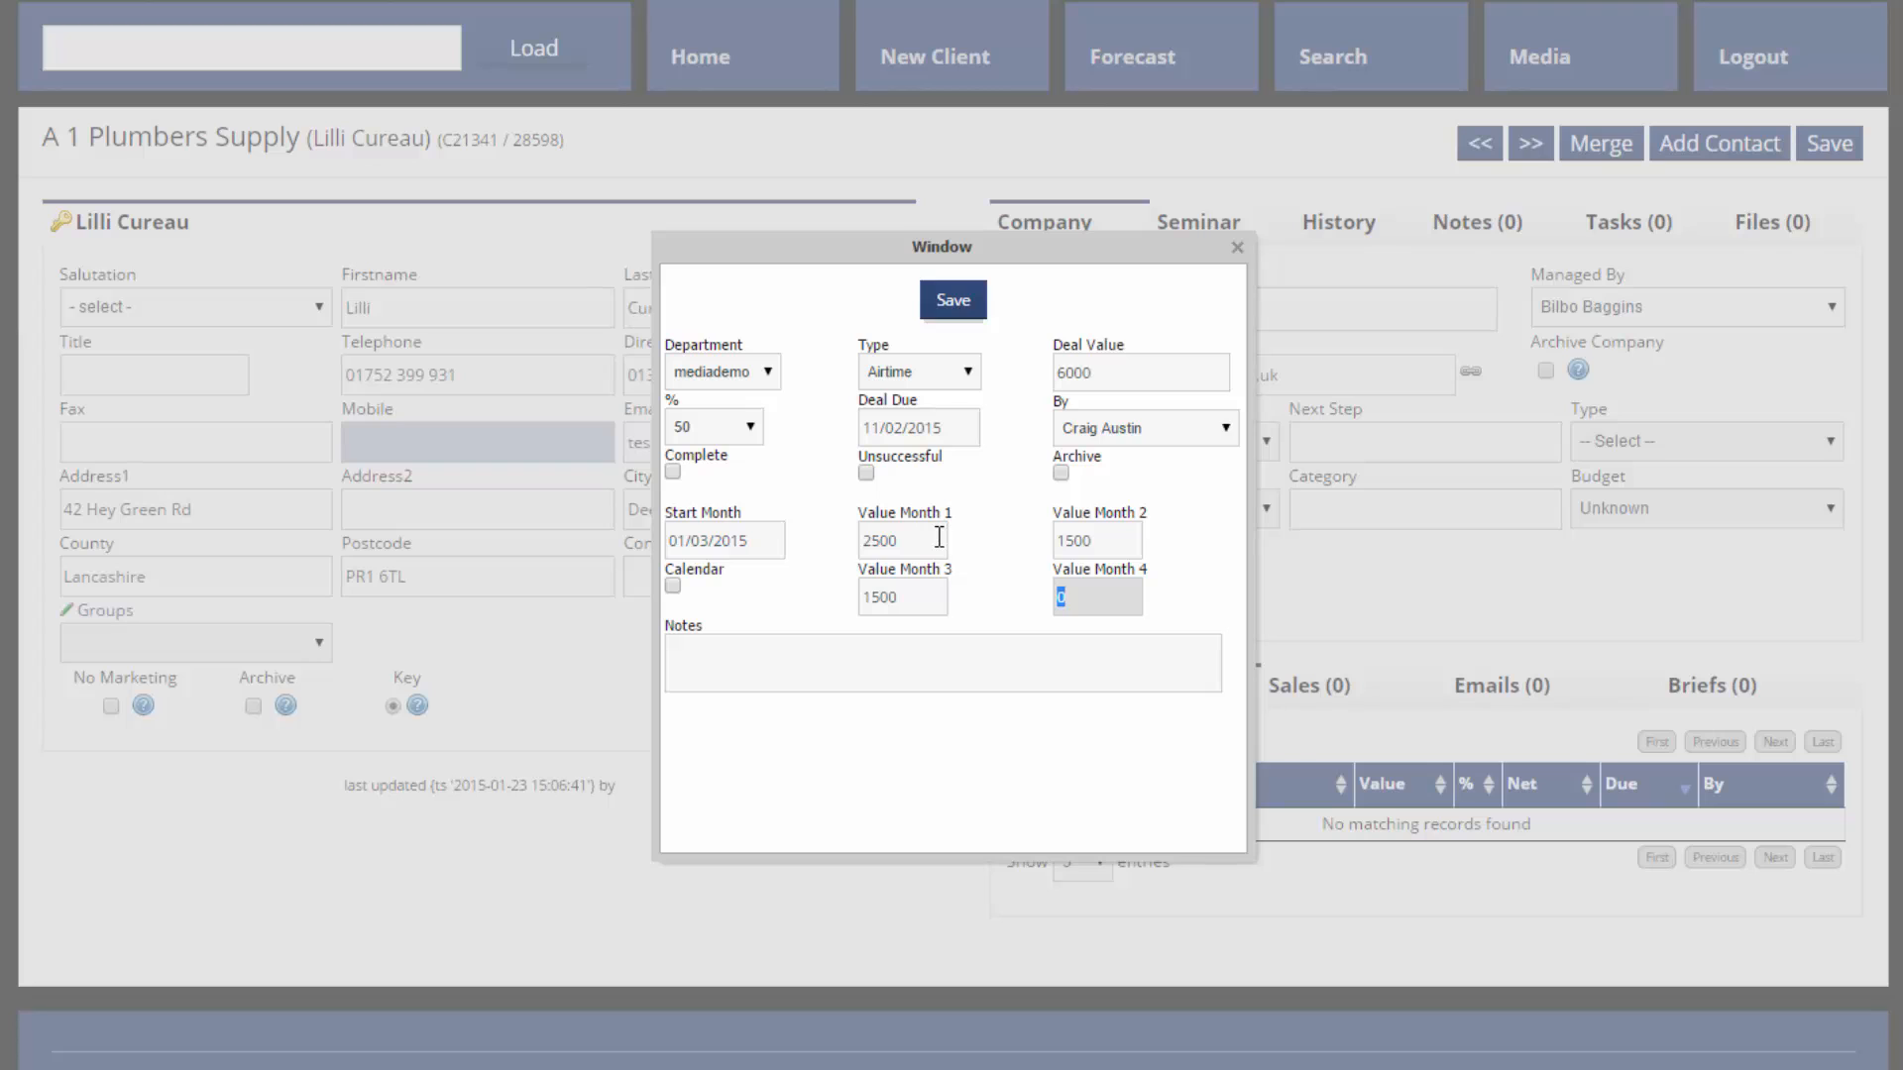
text(500)
Add the note "Any notes can be added here" and save the forecast with the Calendar option off.
click(767, 650)
text(A)
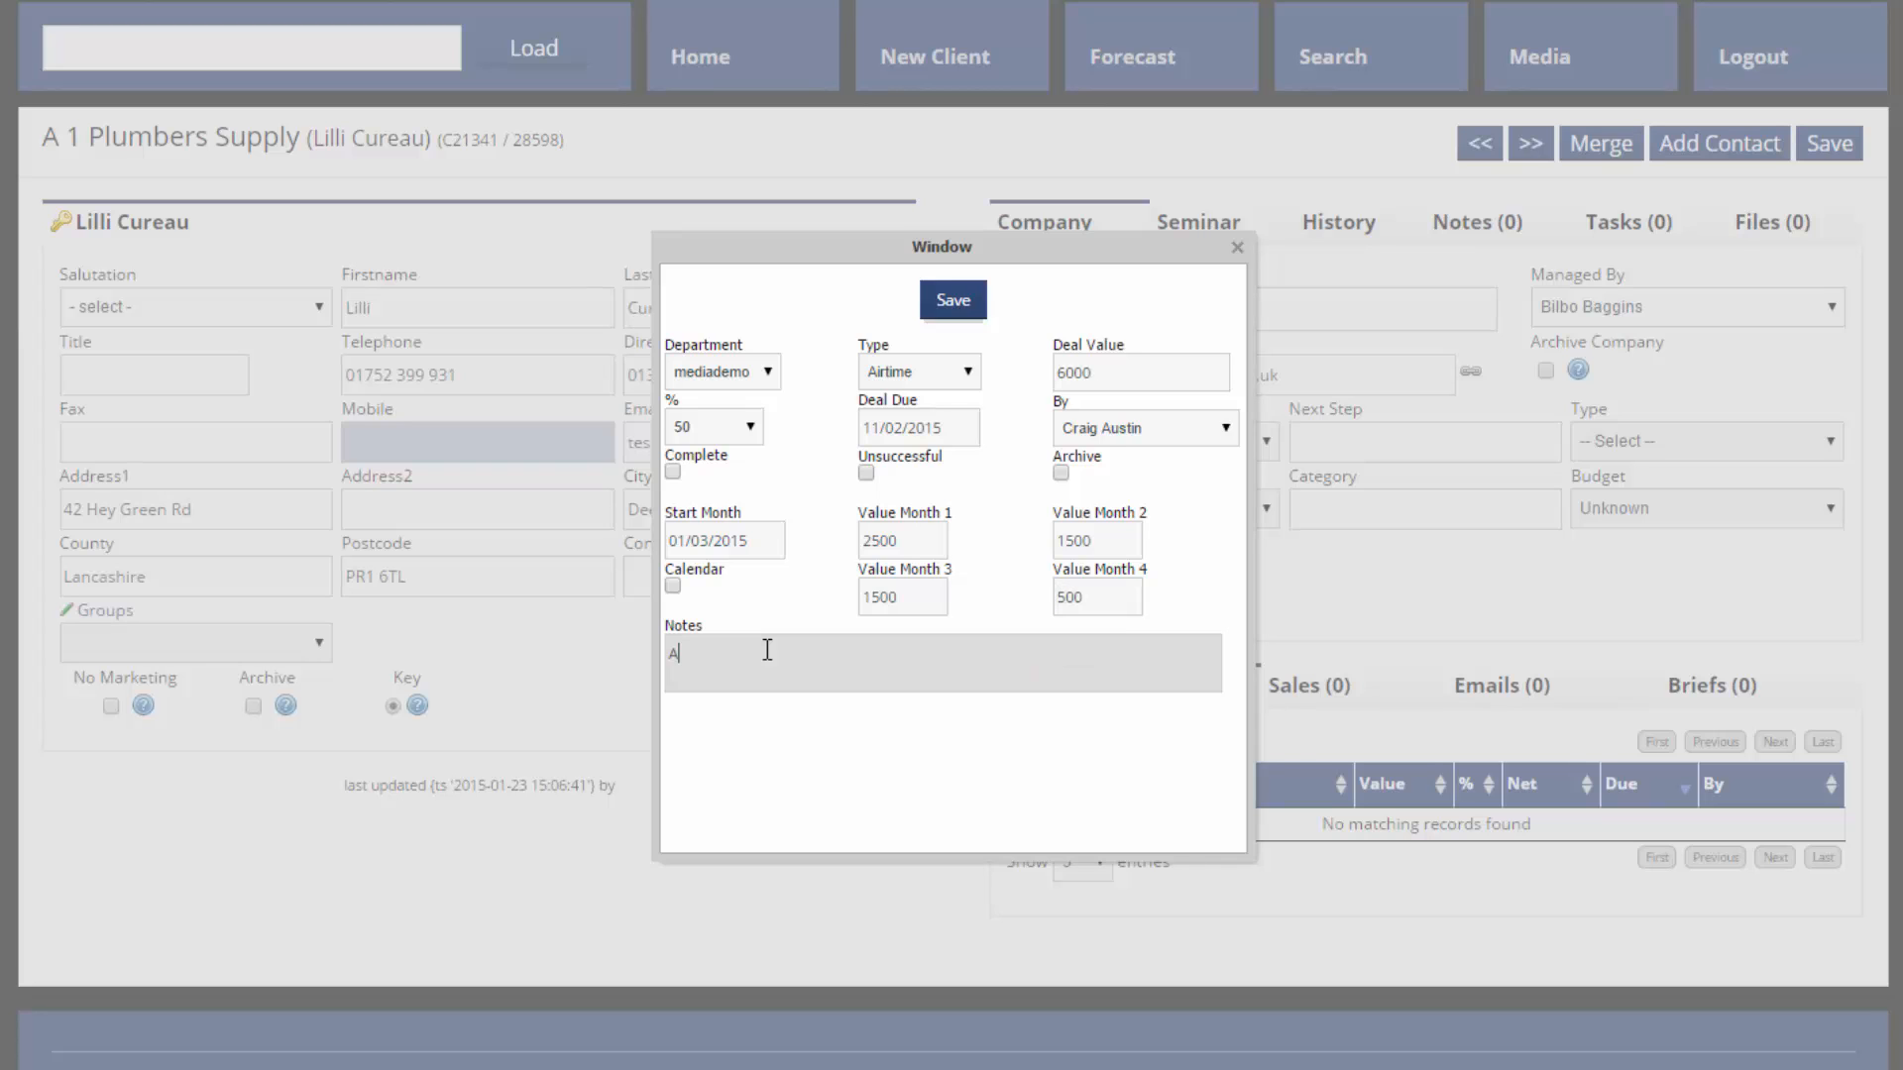
text(ny notes can be added here)
click(672, 587)
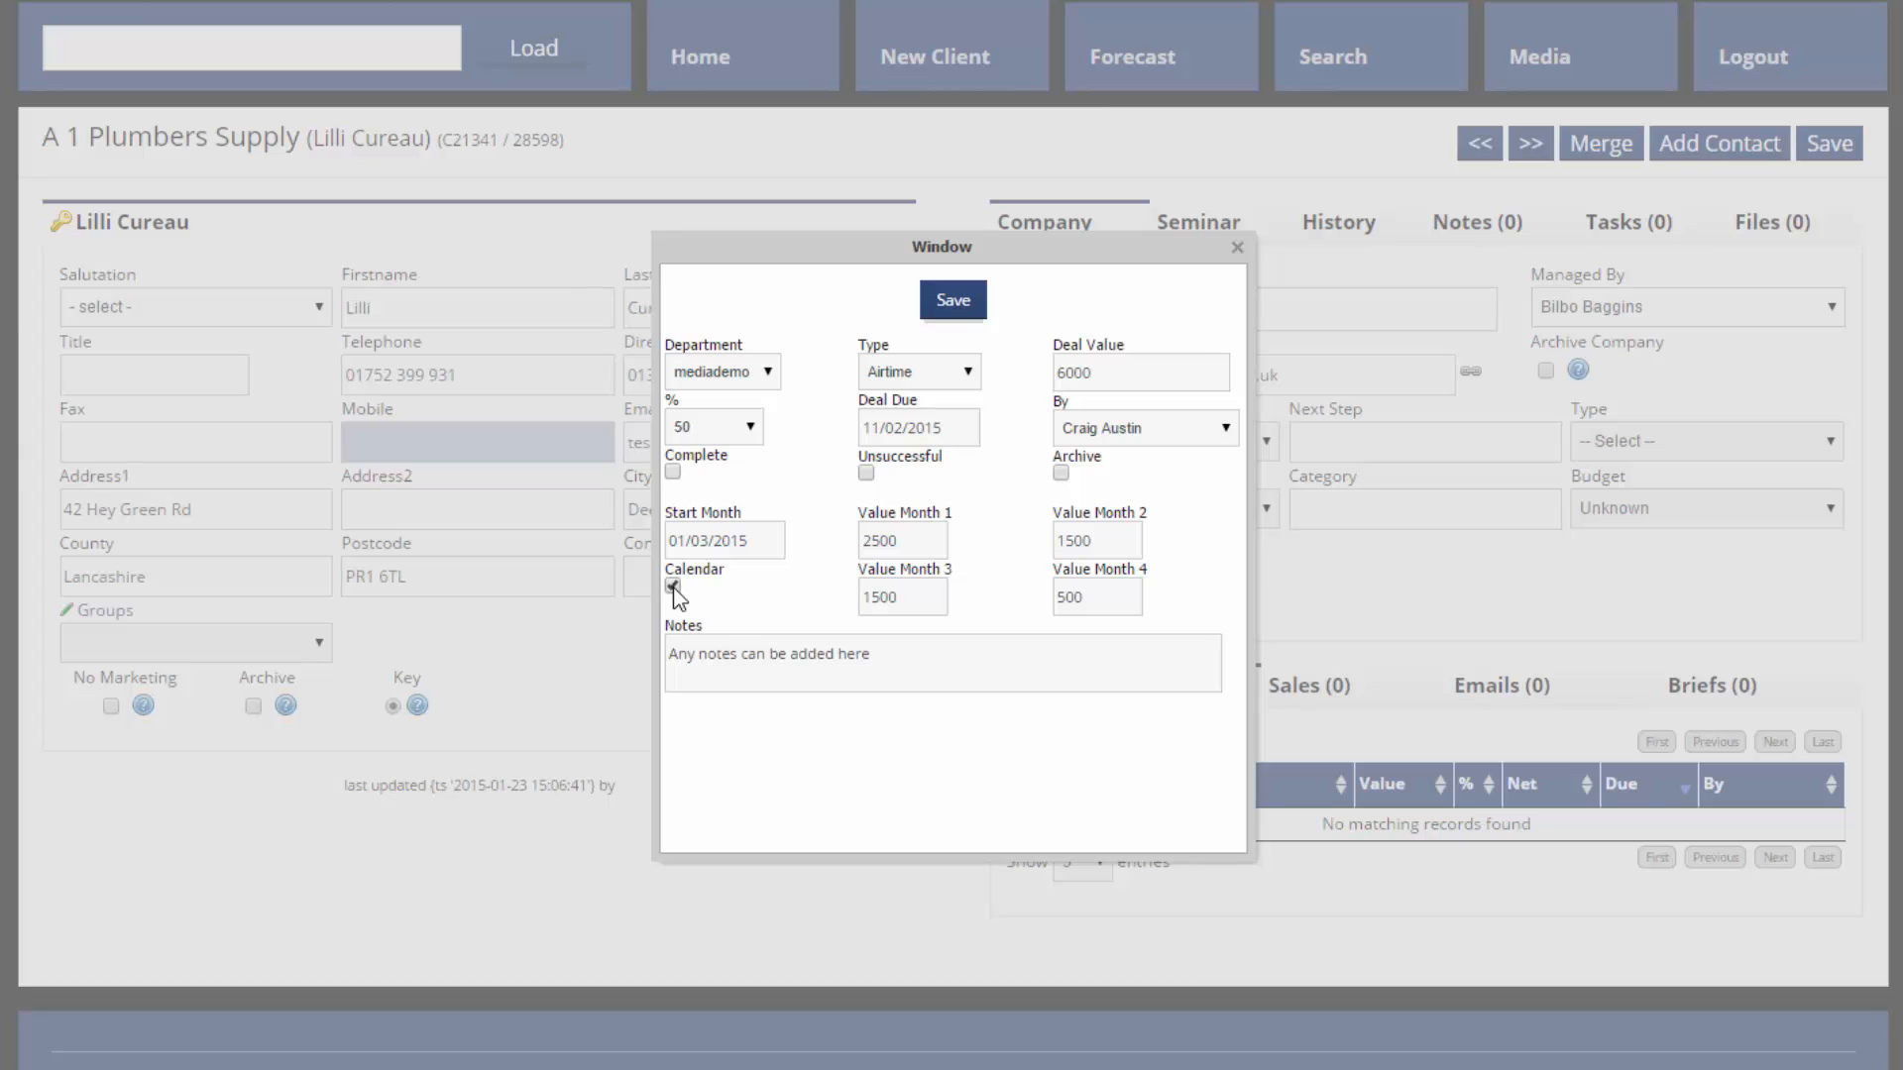
click(673, 586)
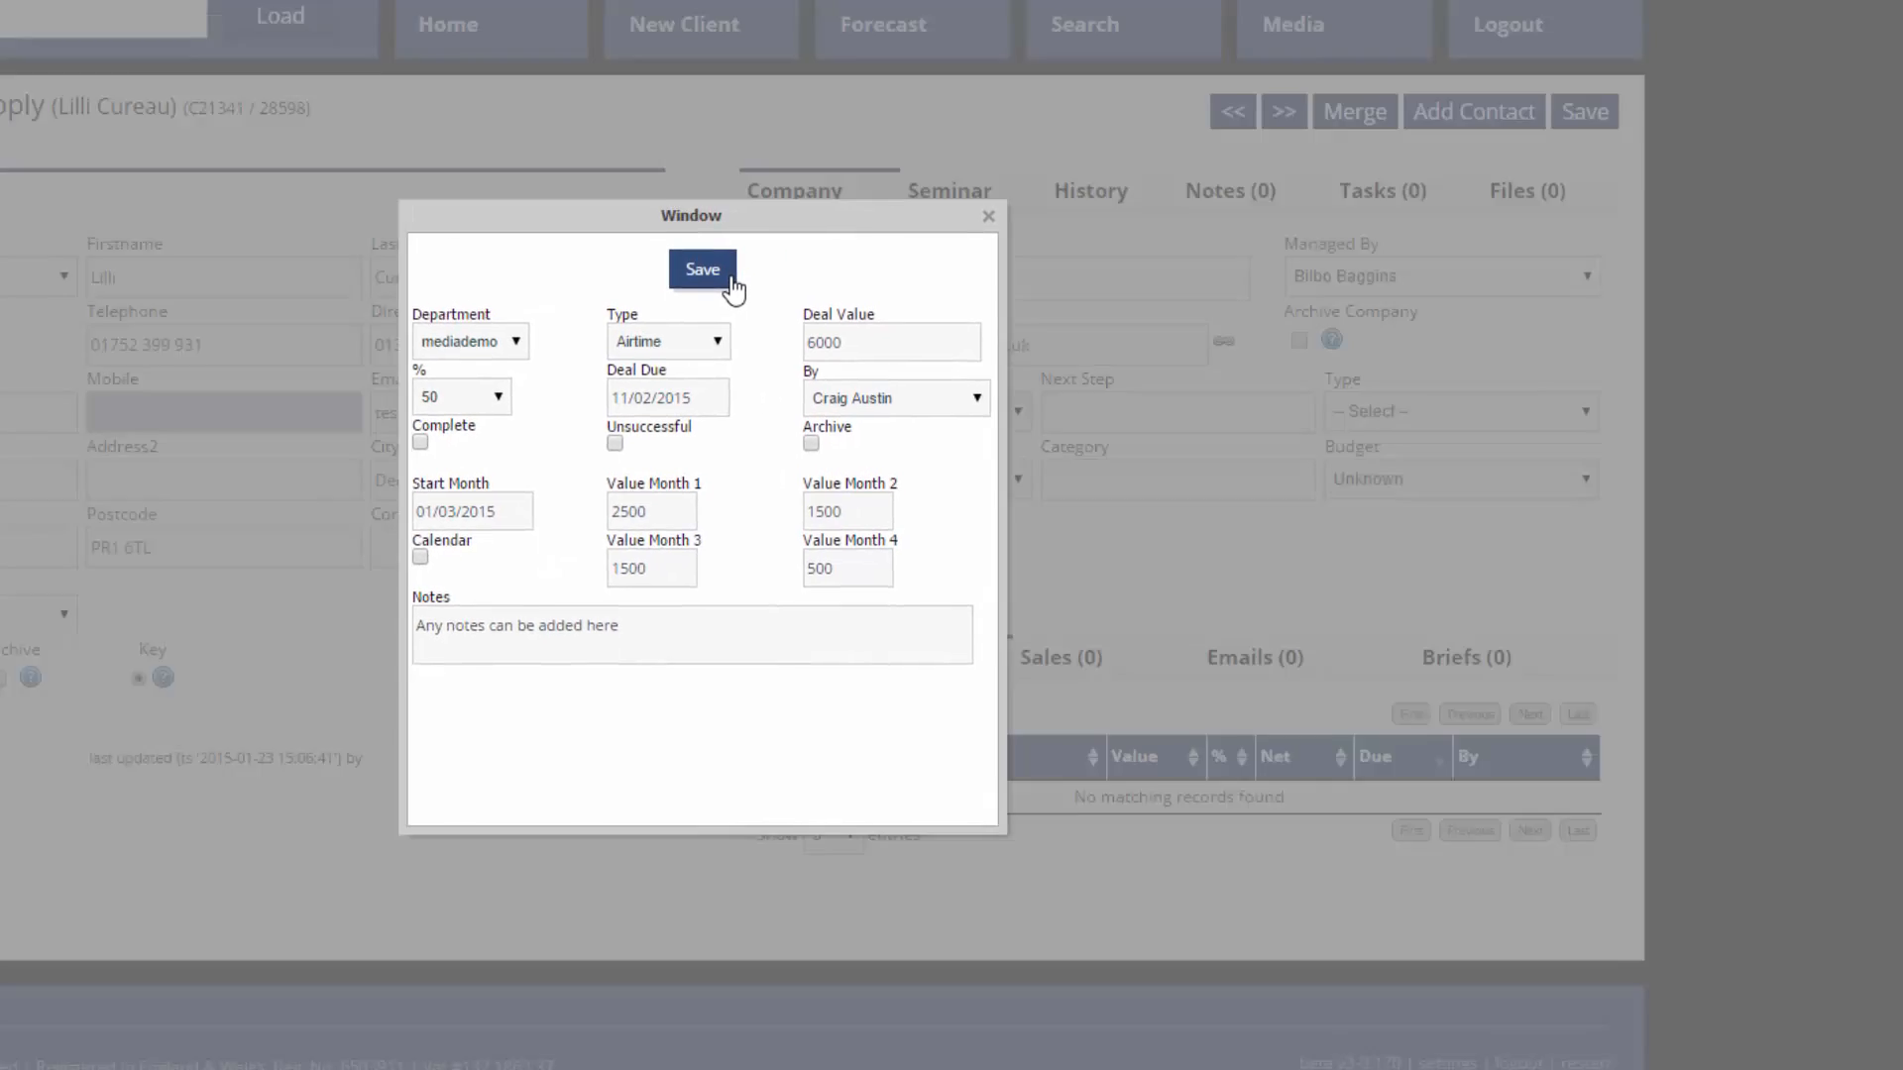
click(953, 301)
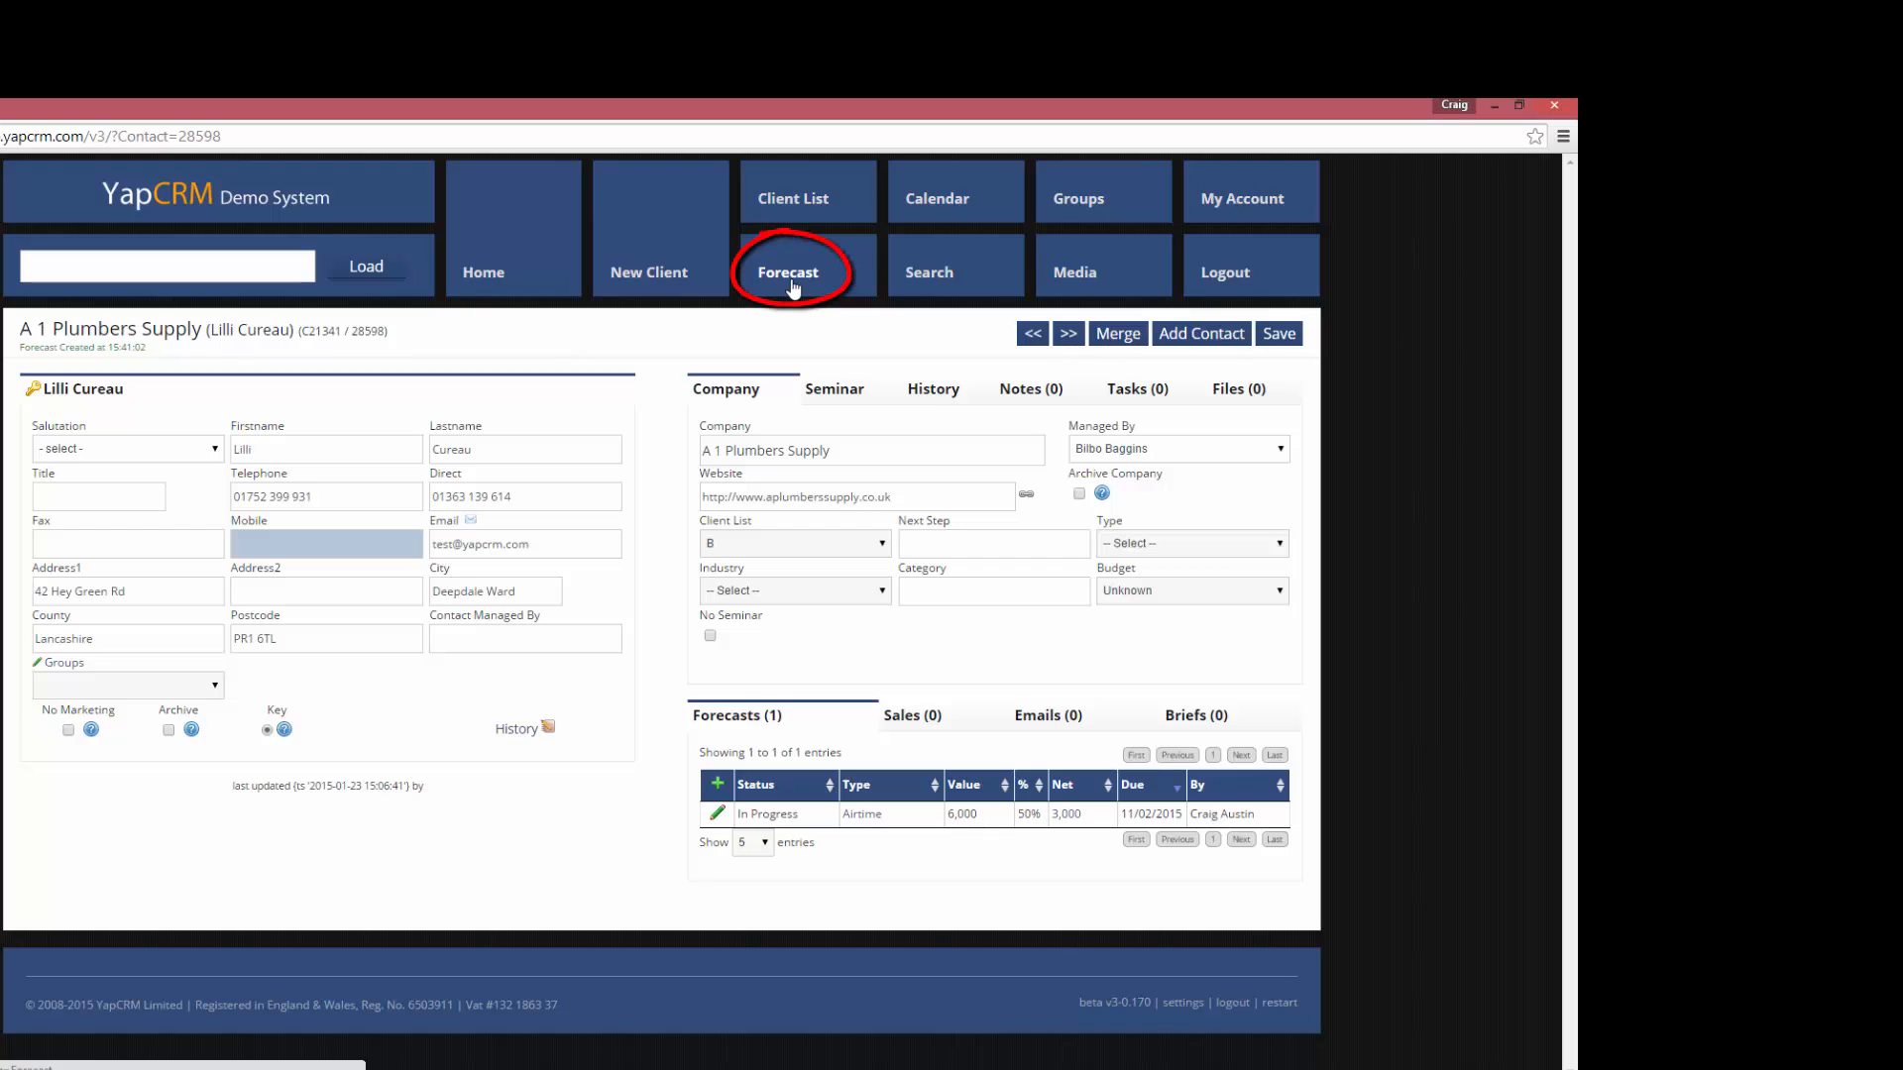
Open the forecast report and go through the months up to May 2015 to check the A 1 Plumbers Supply entries.
click(793, 285)
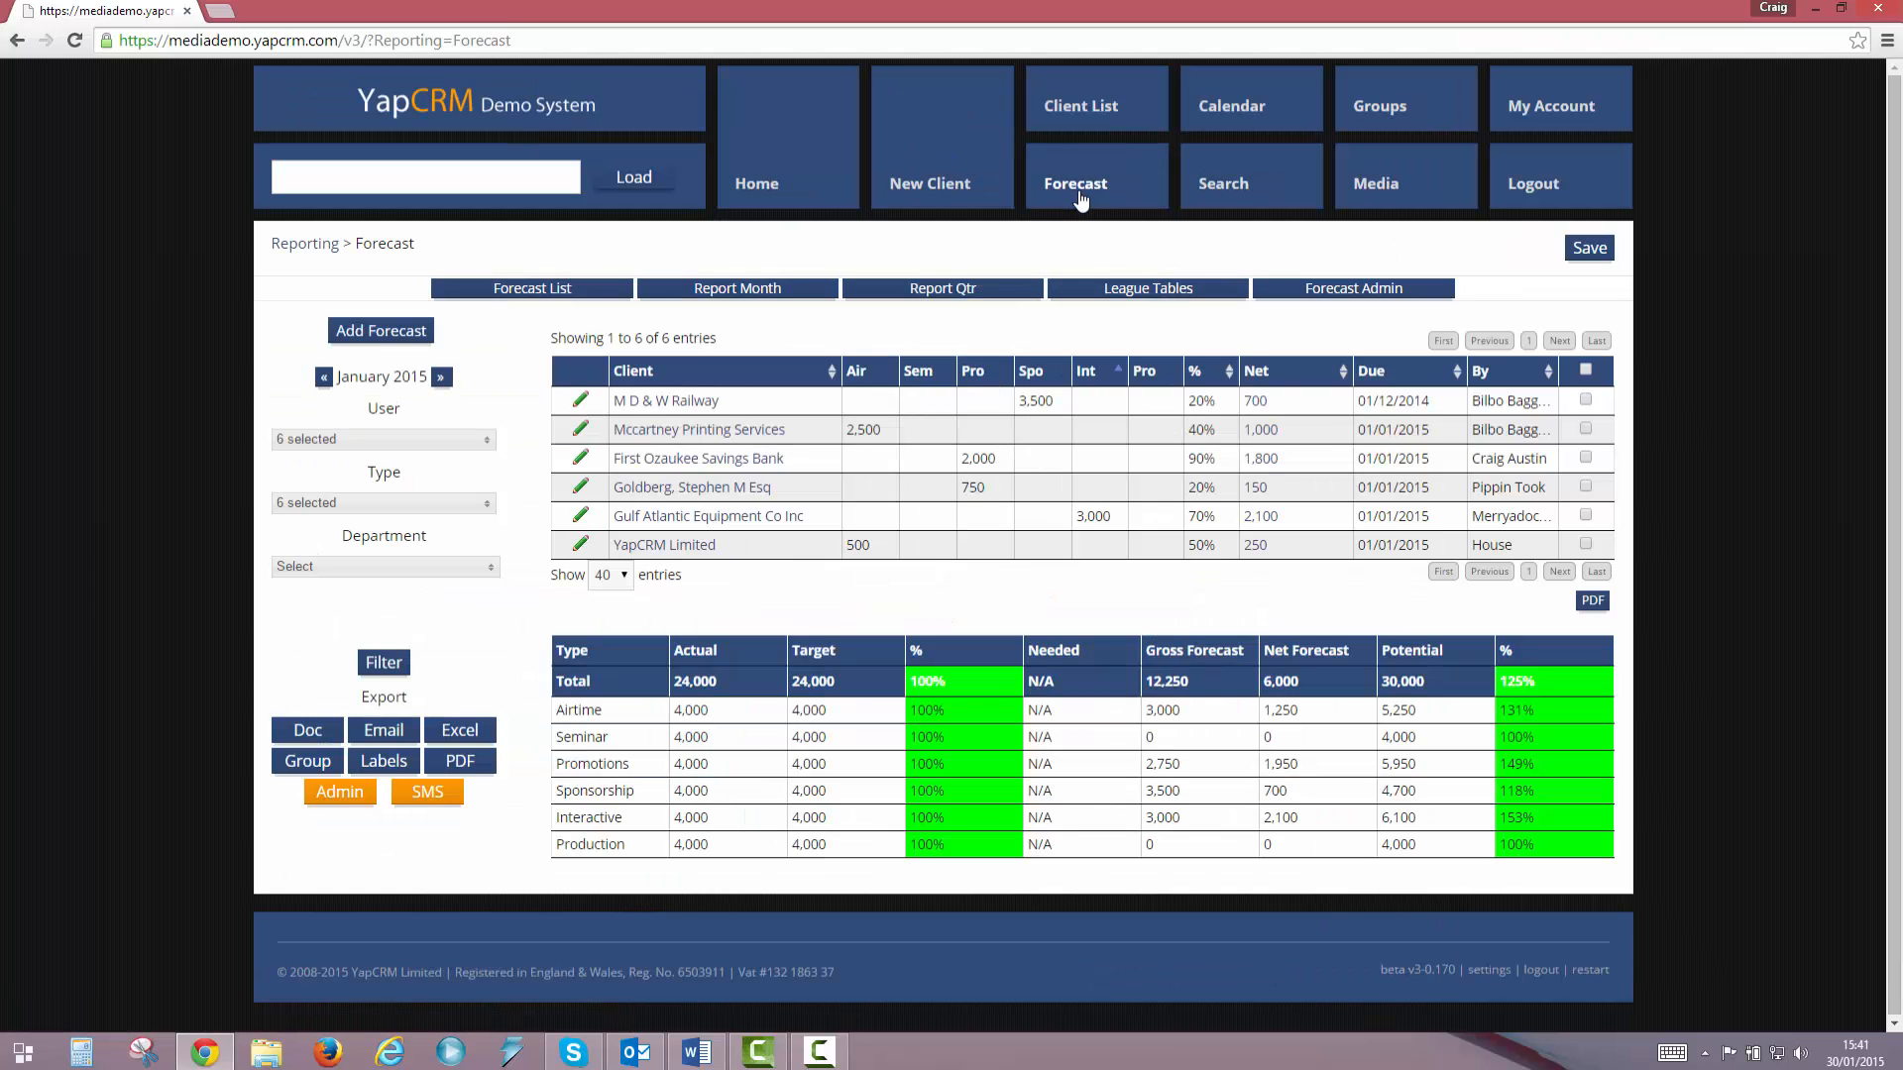
click(442, 379)
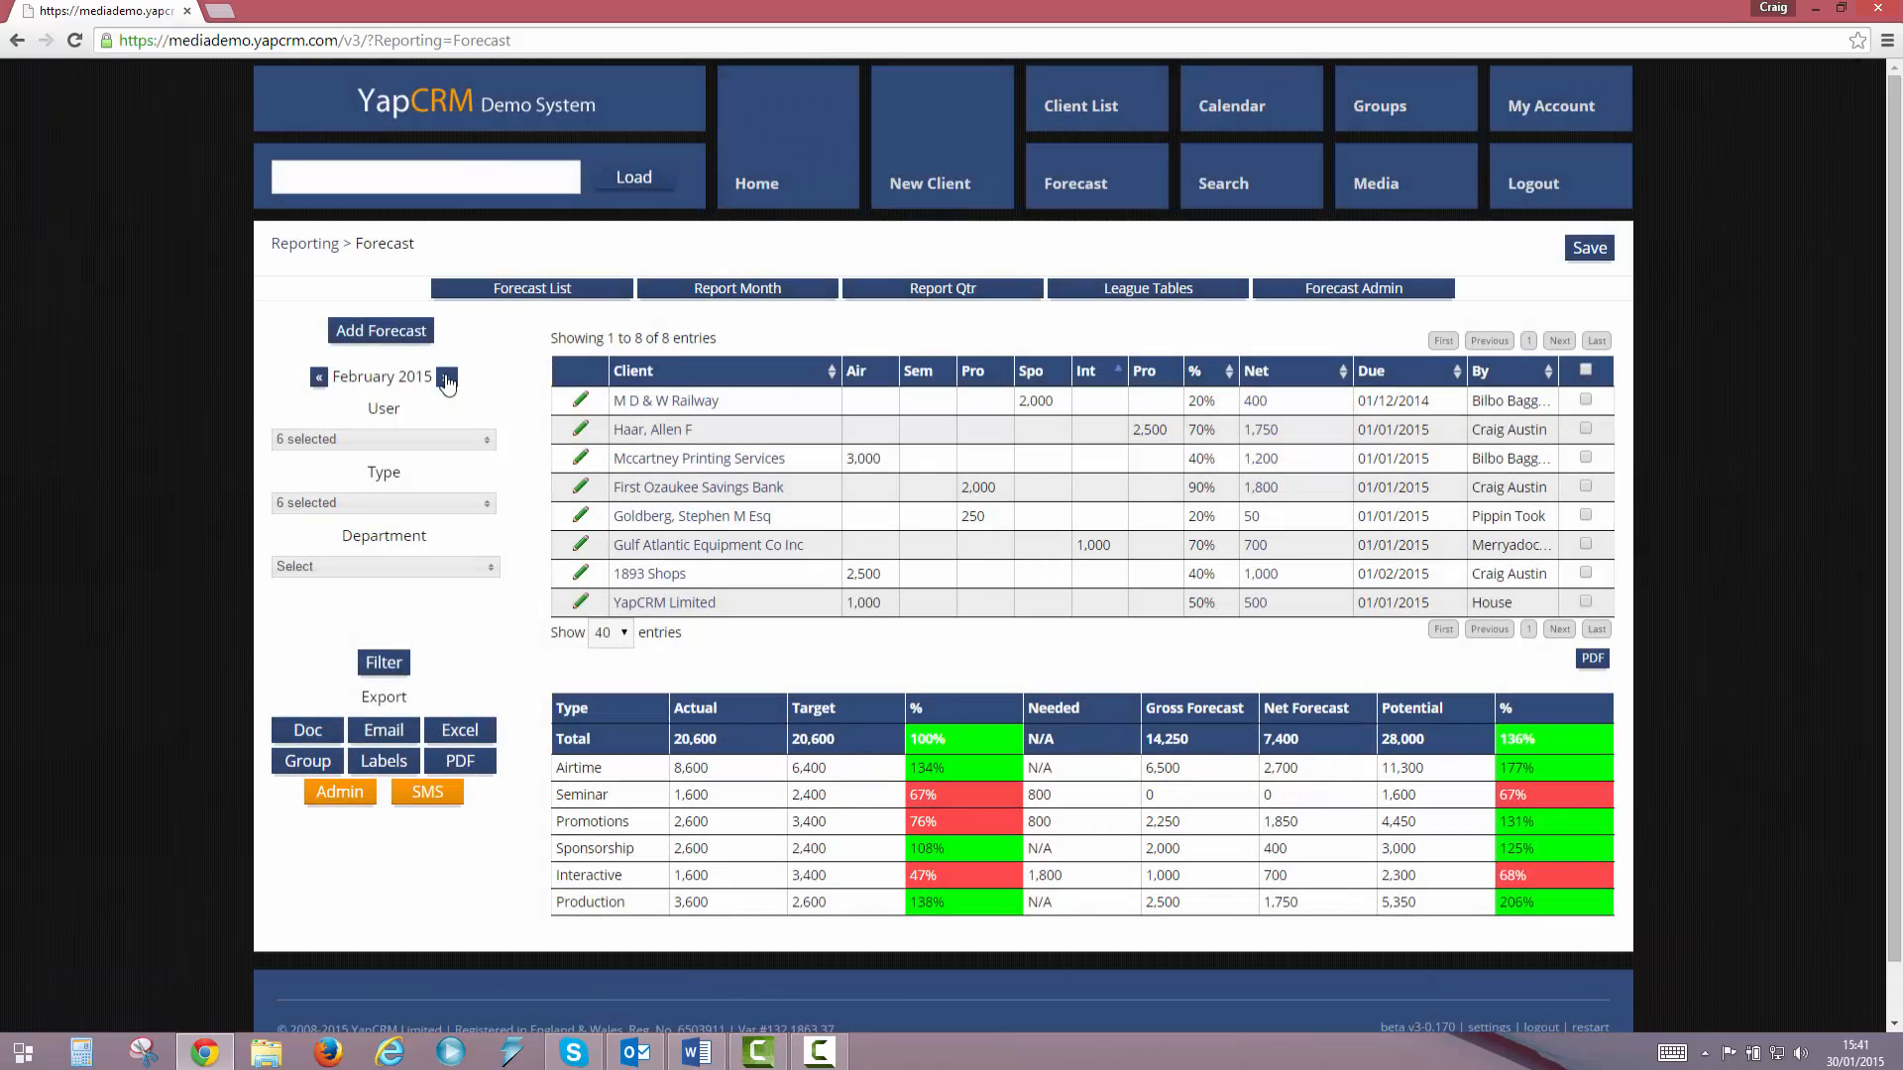
click(446, 378)
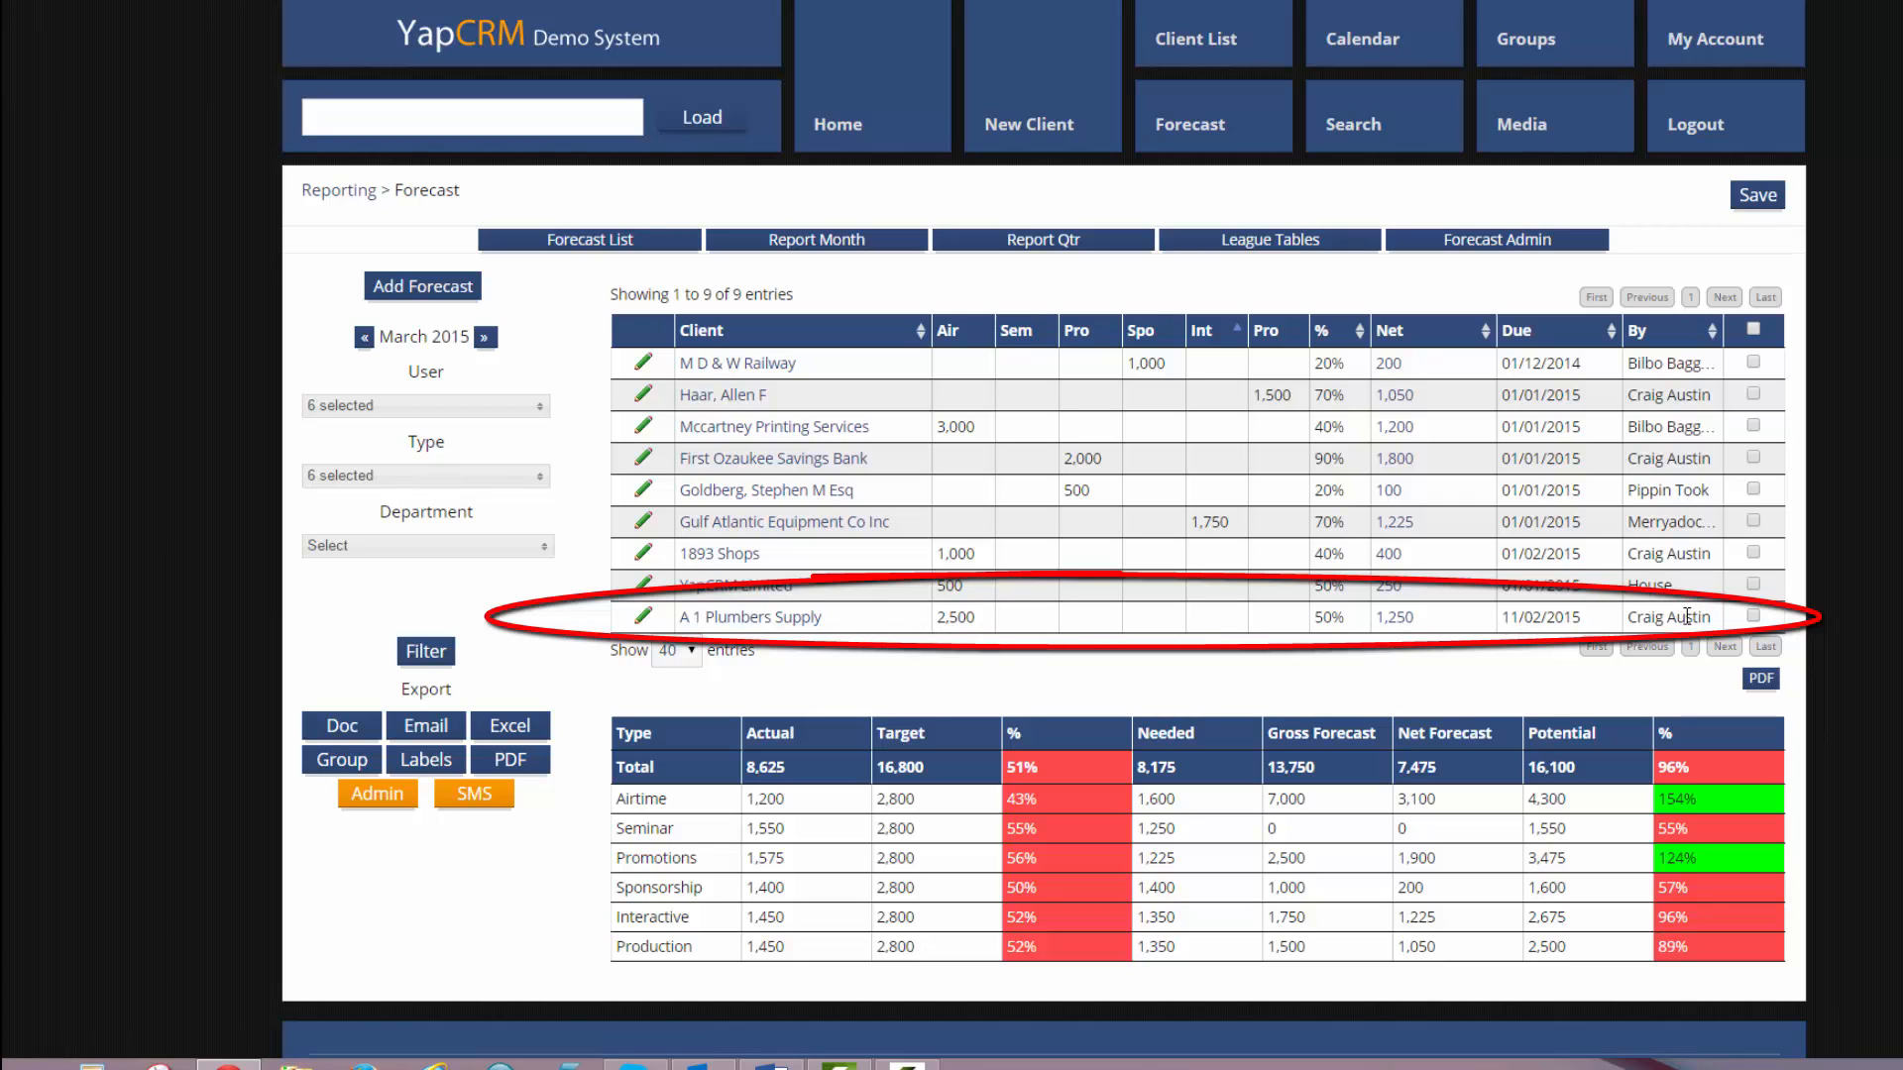
click(484, 338)
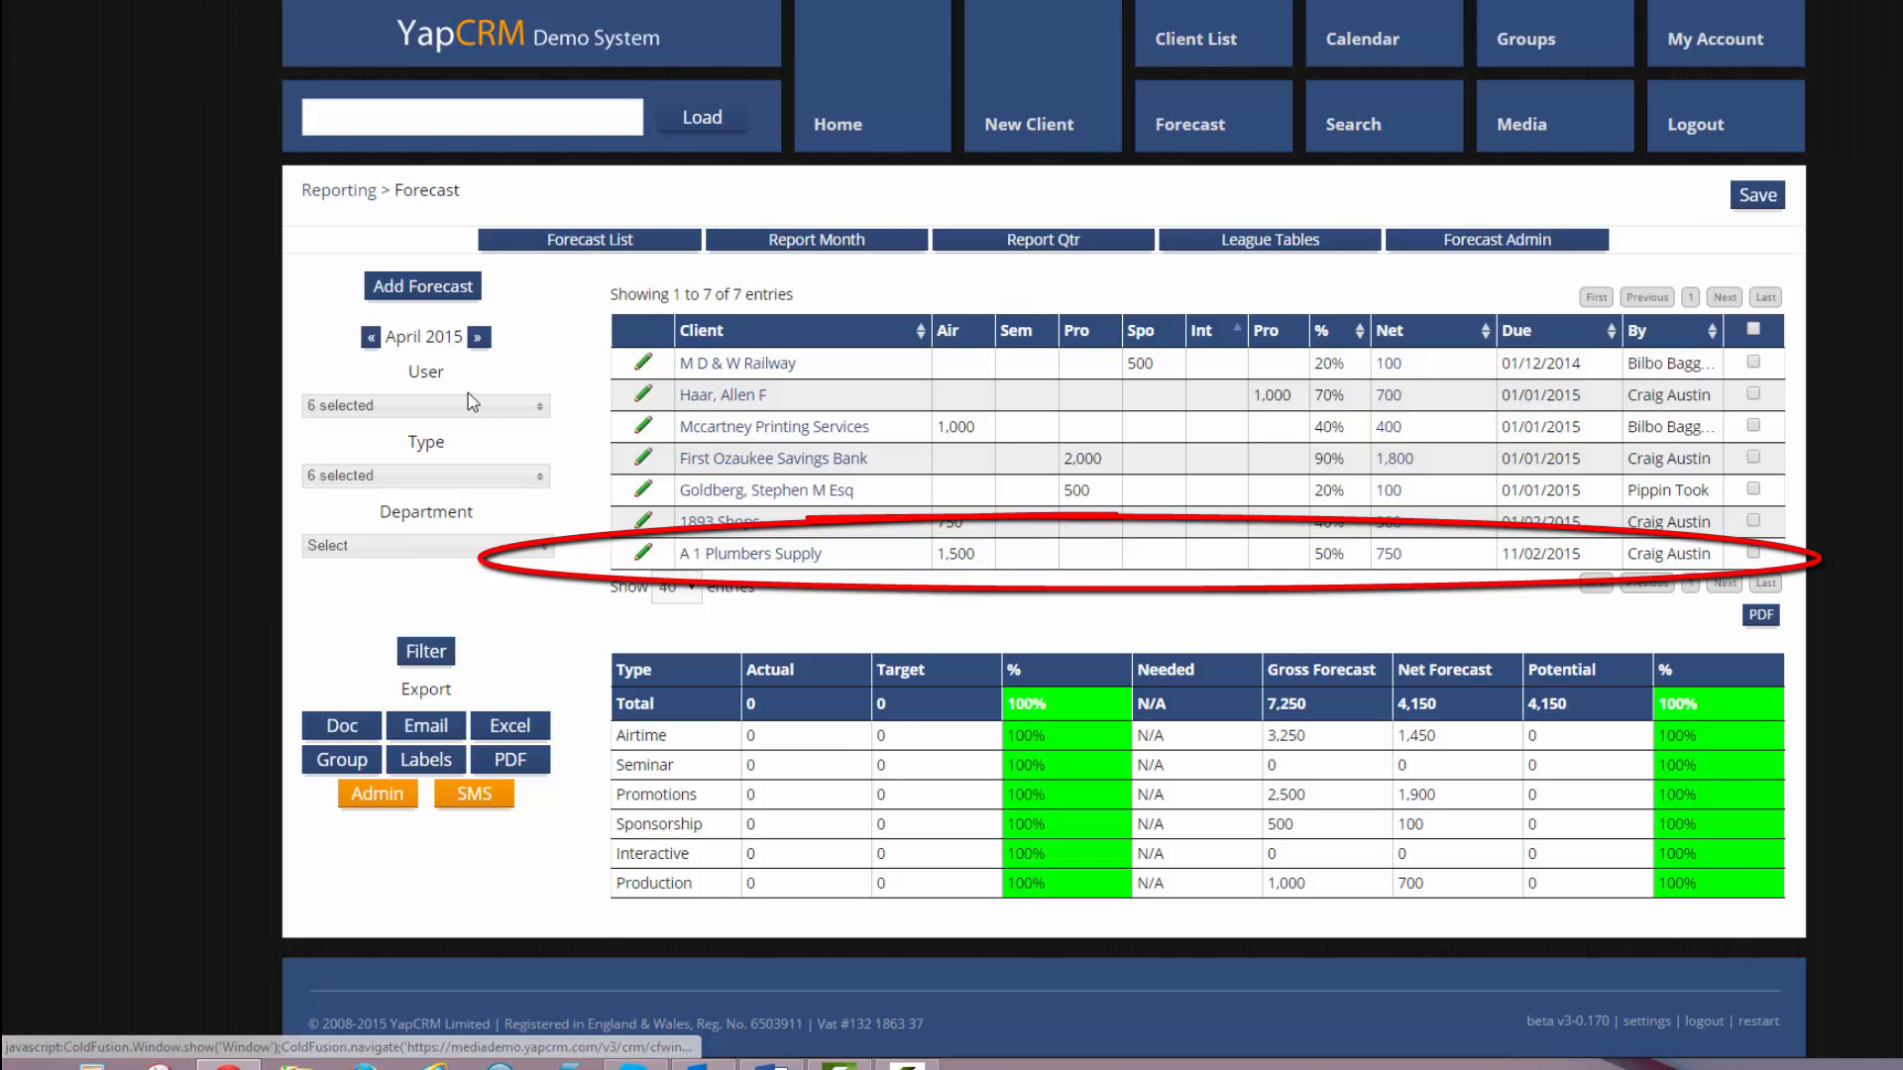
click(478, 339)
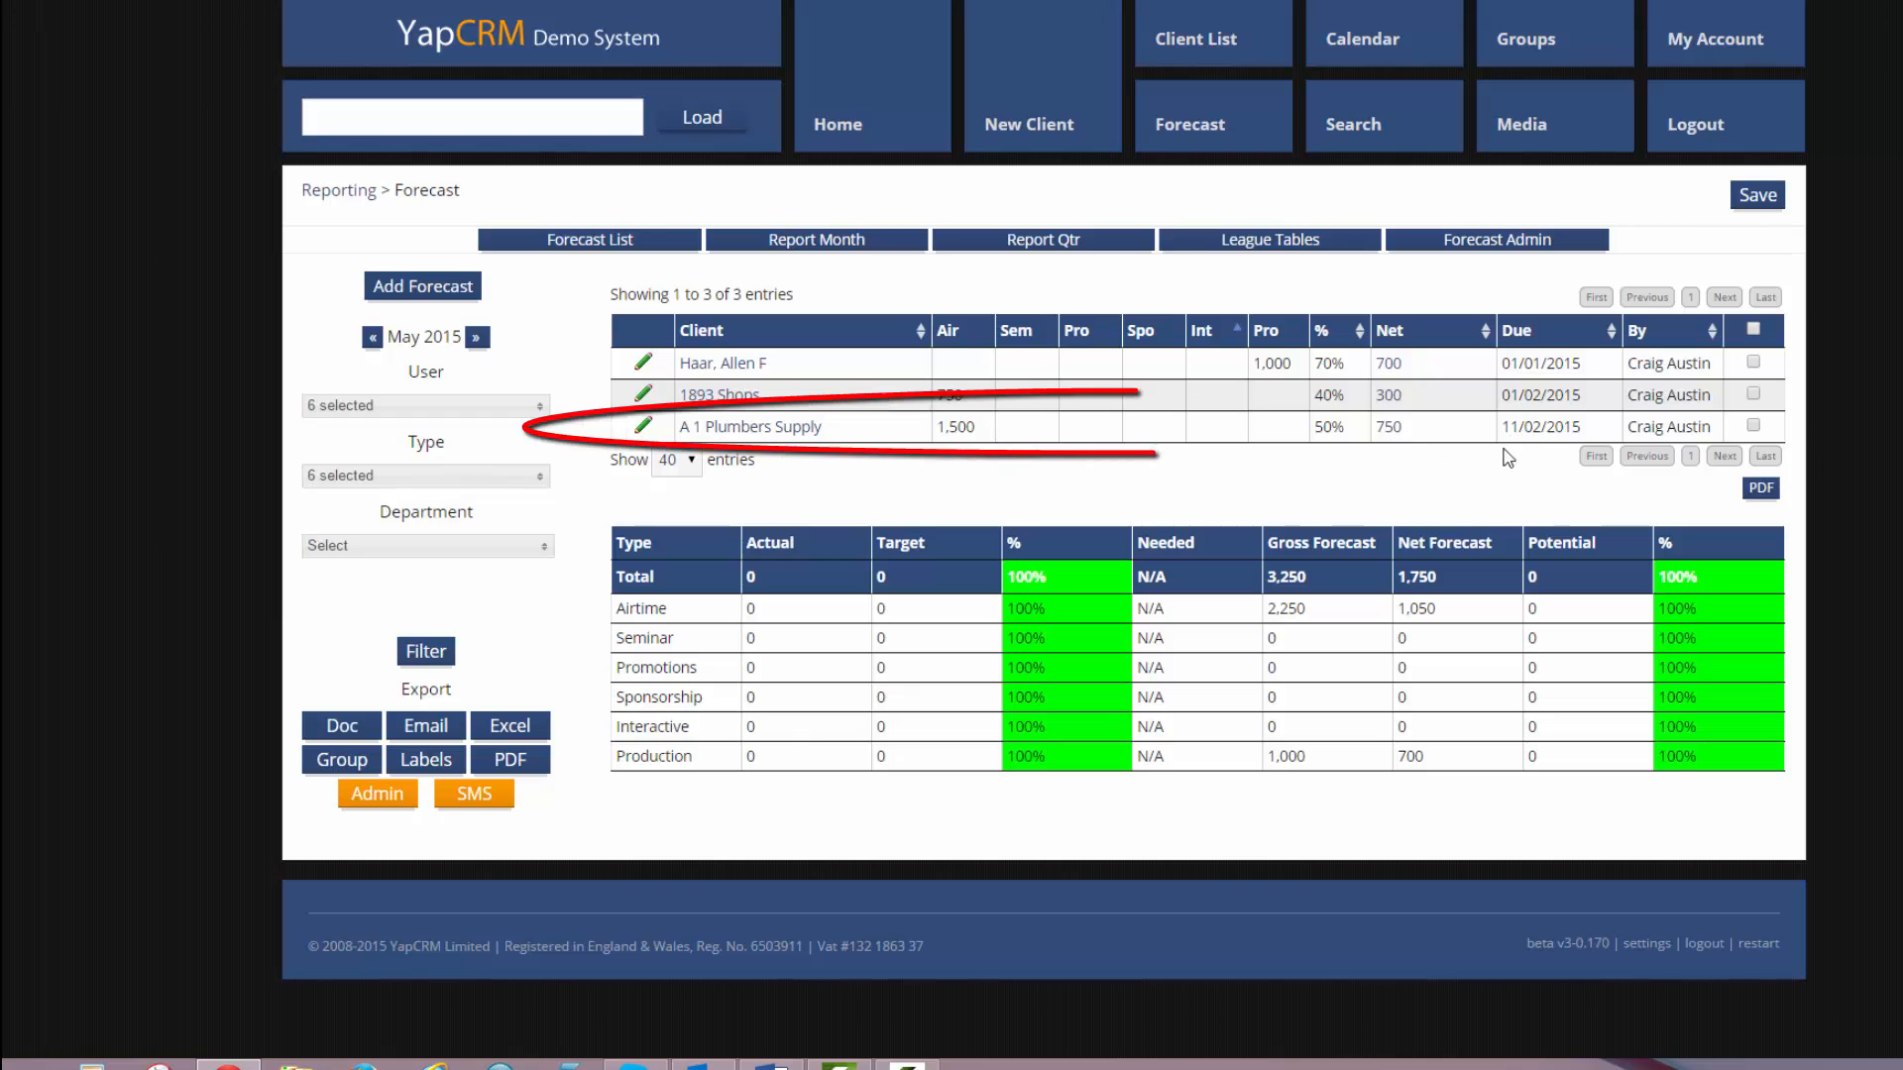
Check the A 1 Plumbers Supply entry in the June 2015 forecast report, and return to March 2015.
click(476, 338)
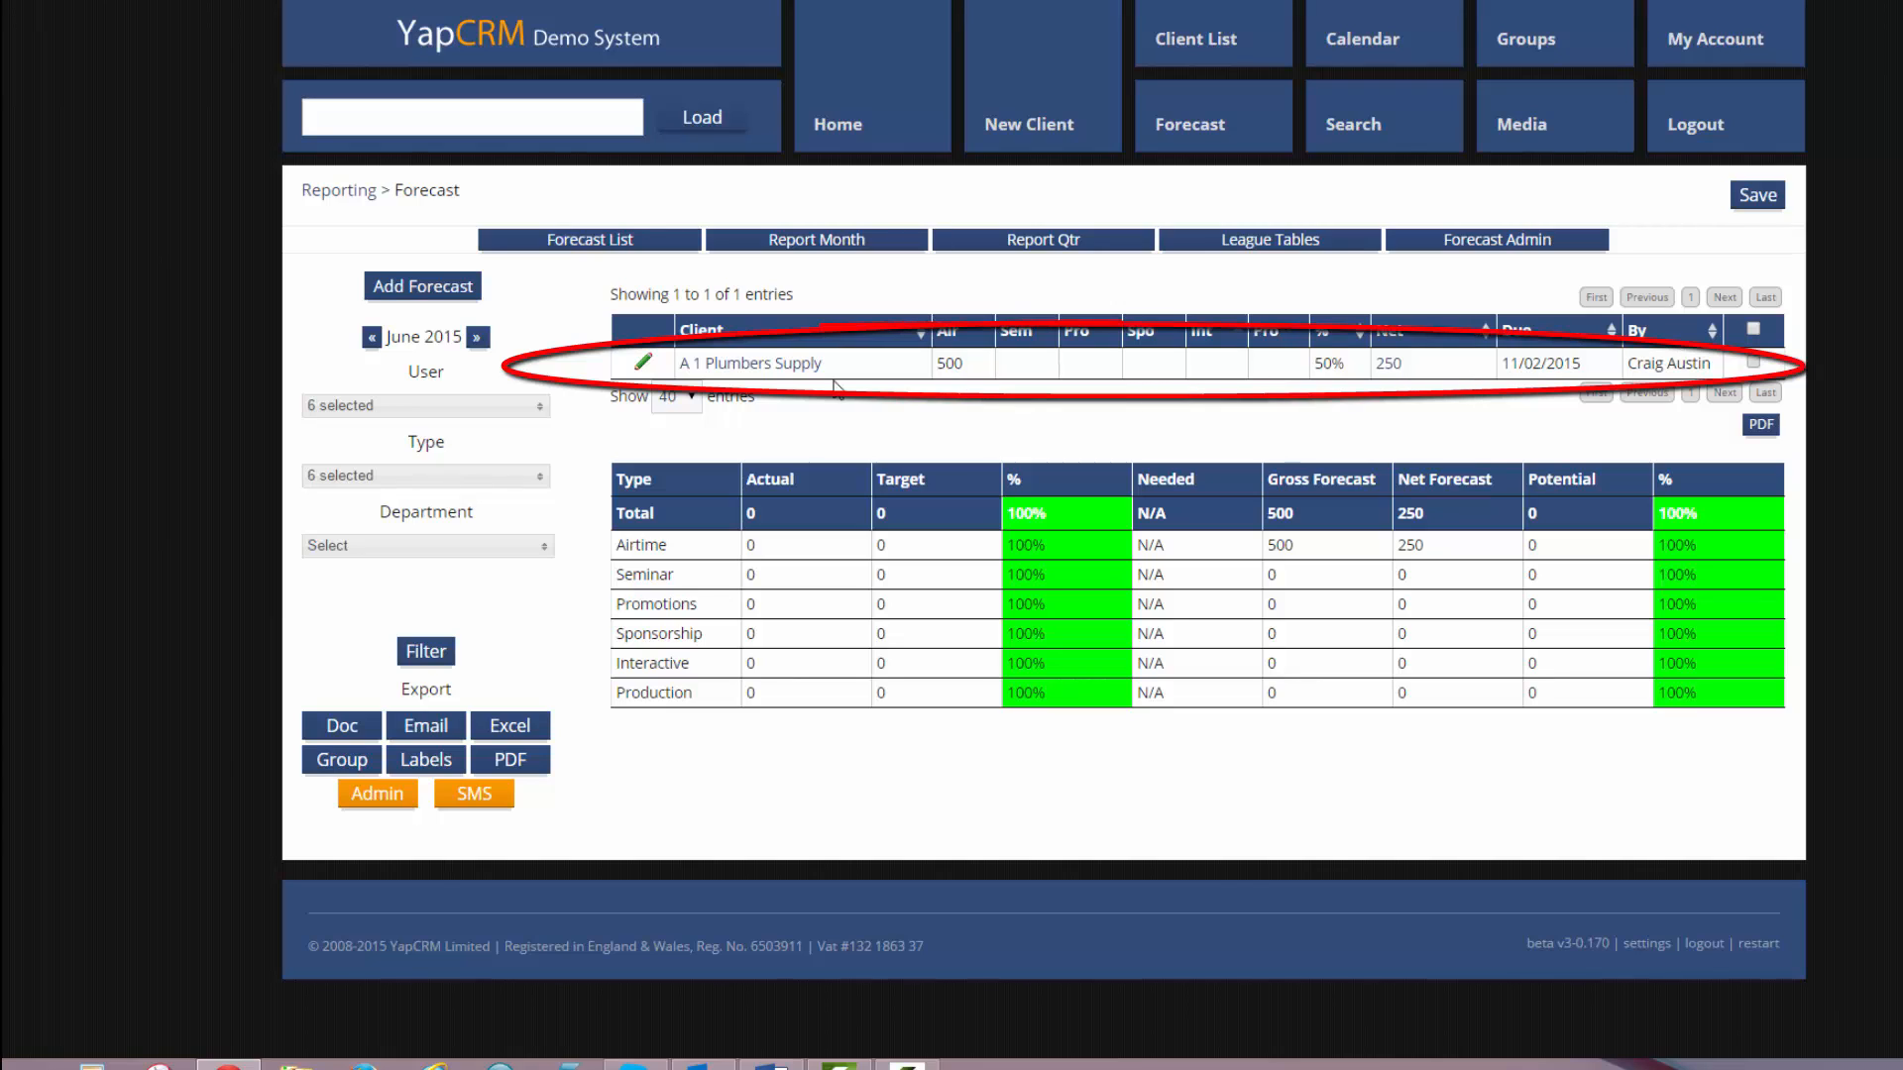
click(372, 339)
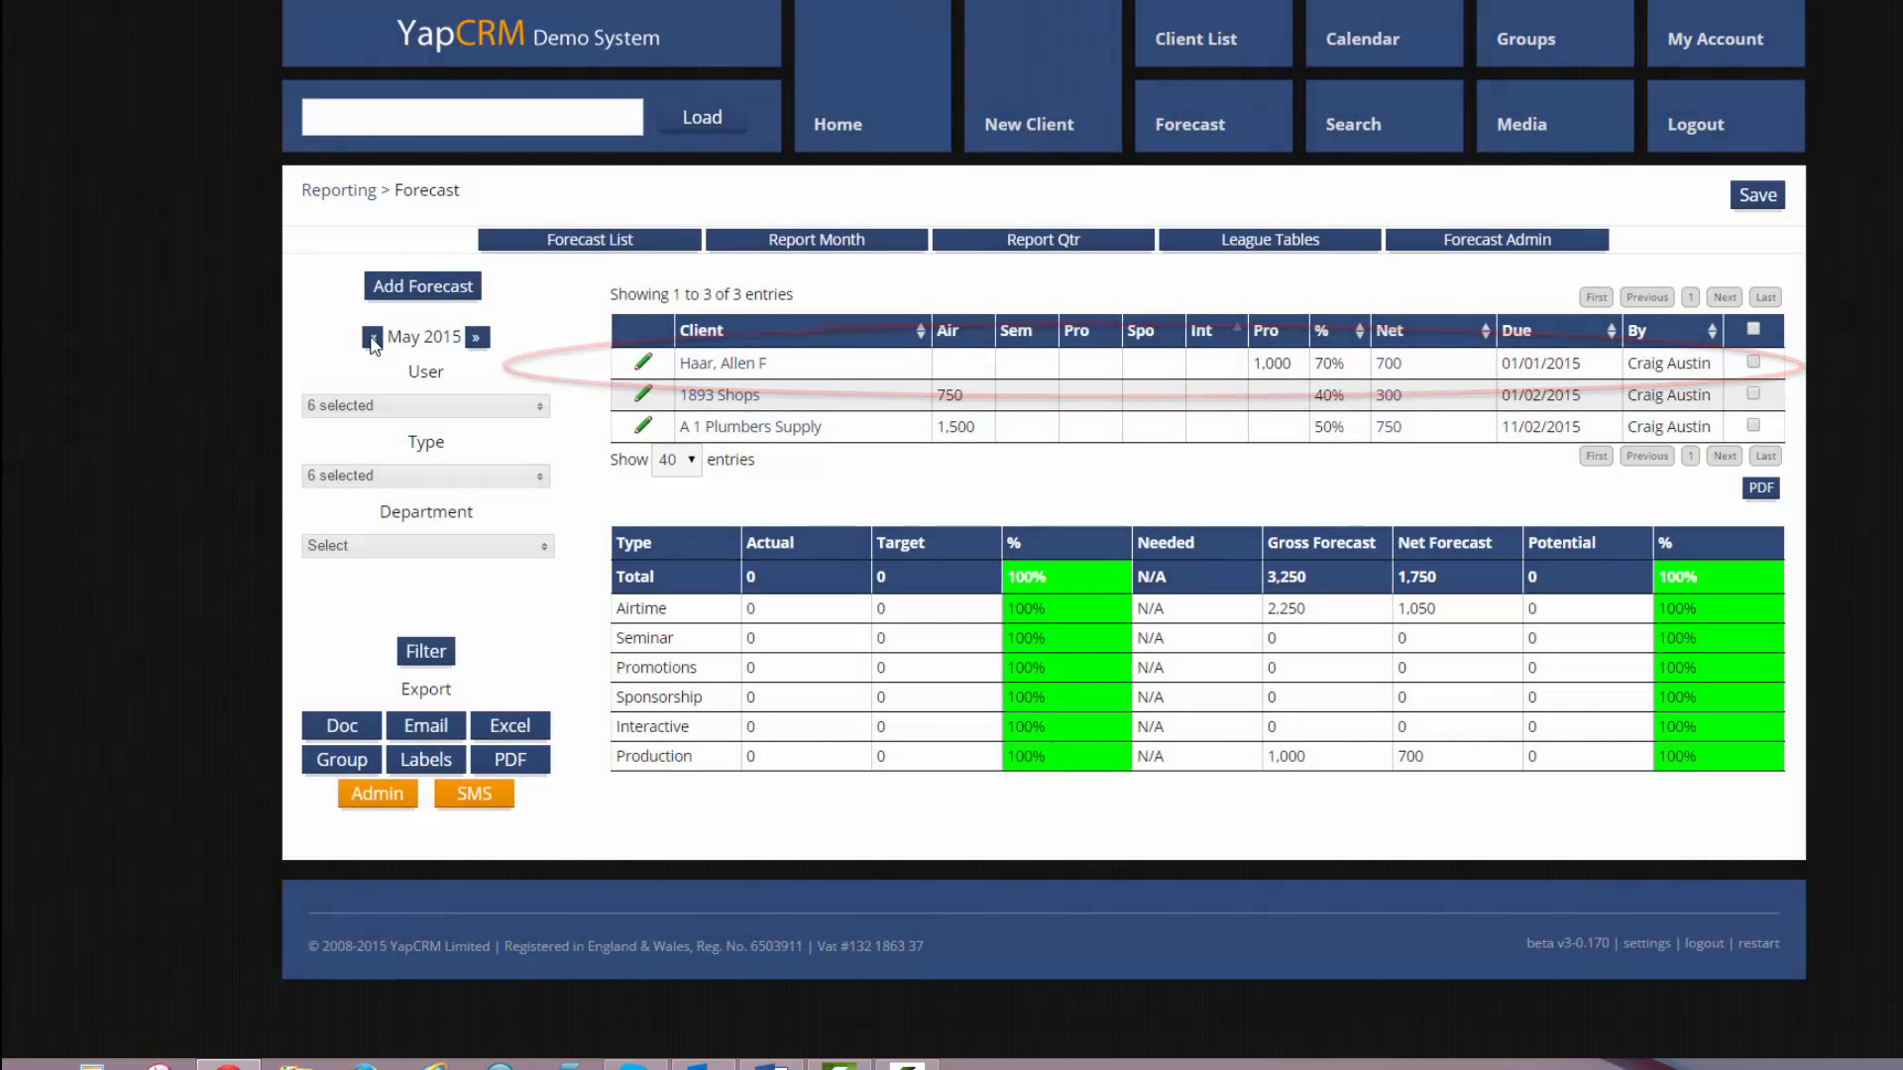
click(371, 340)
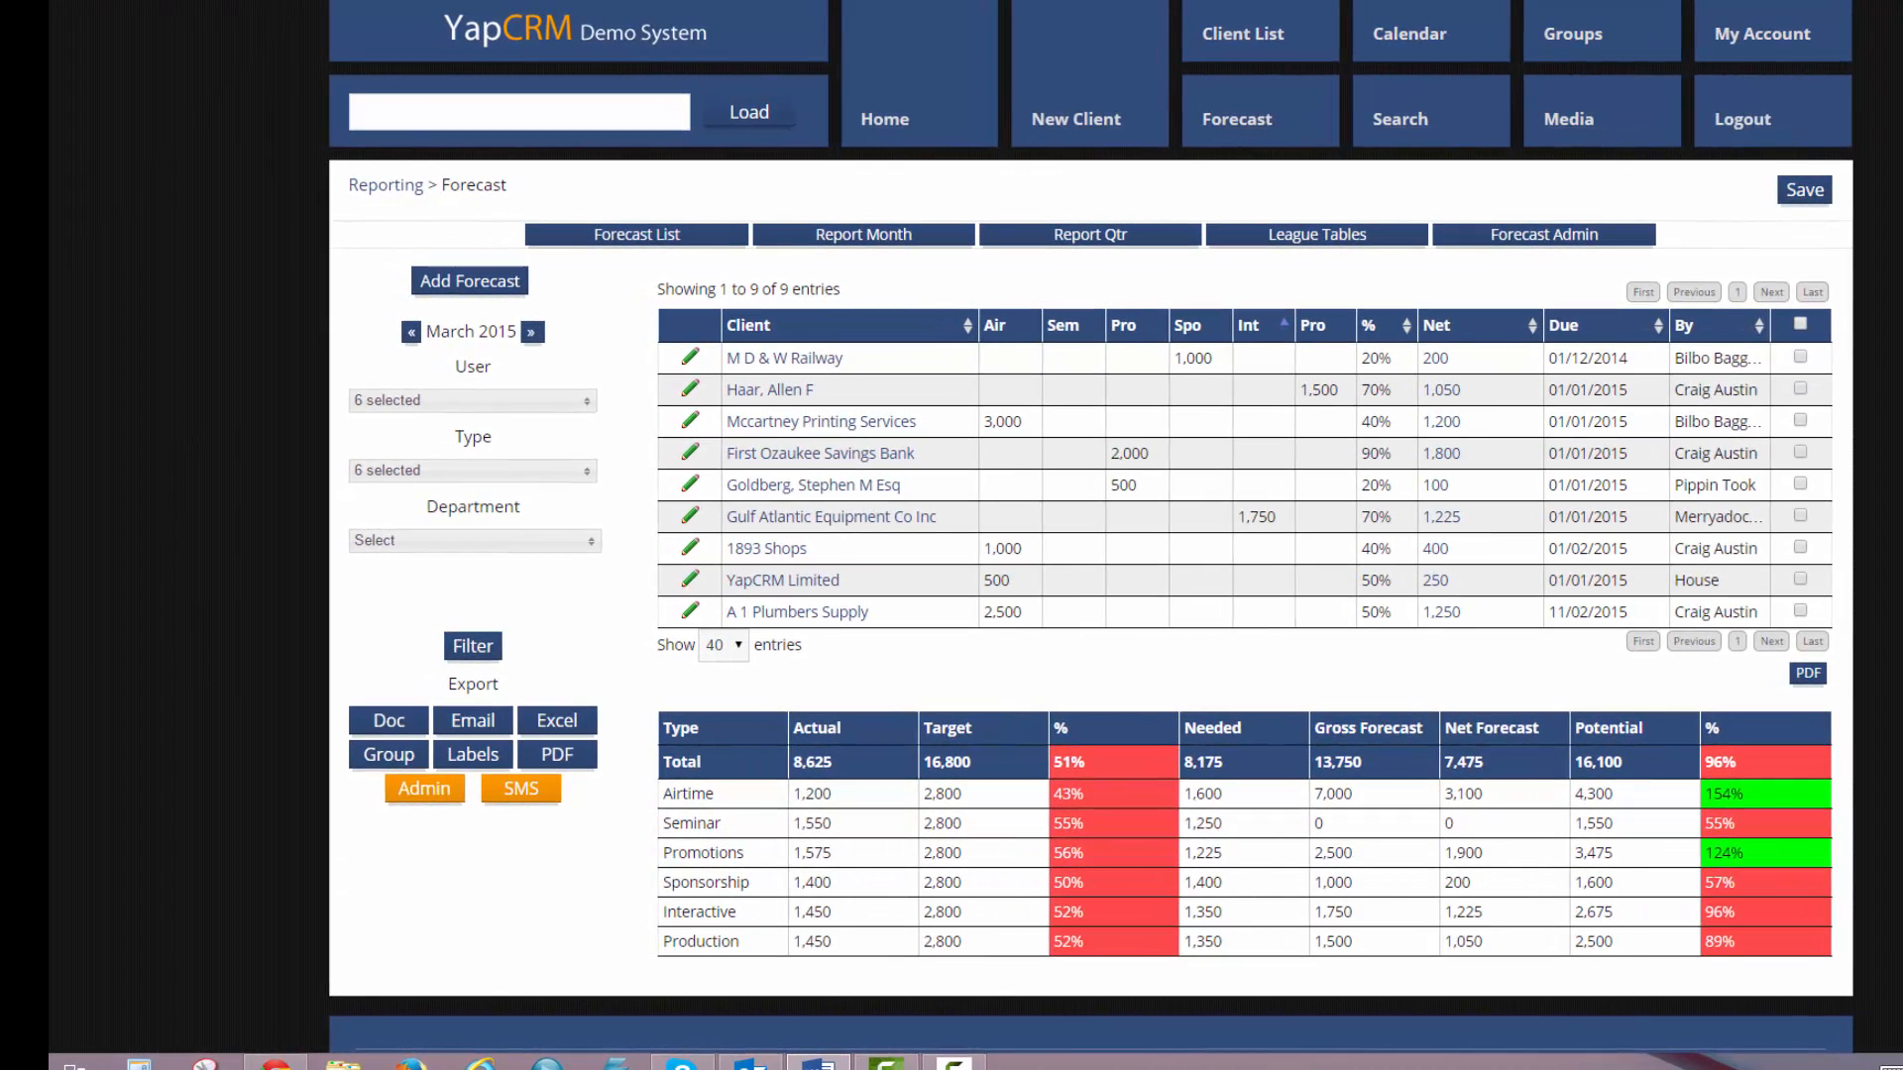
Restrict the report's user filter to only the user listed against the A 1 Plumbers Supply forecast.
click(551, 401)
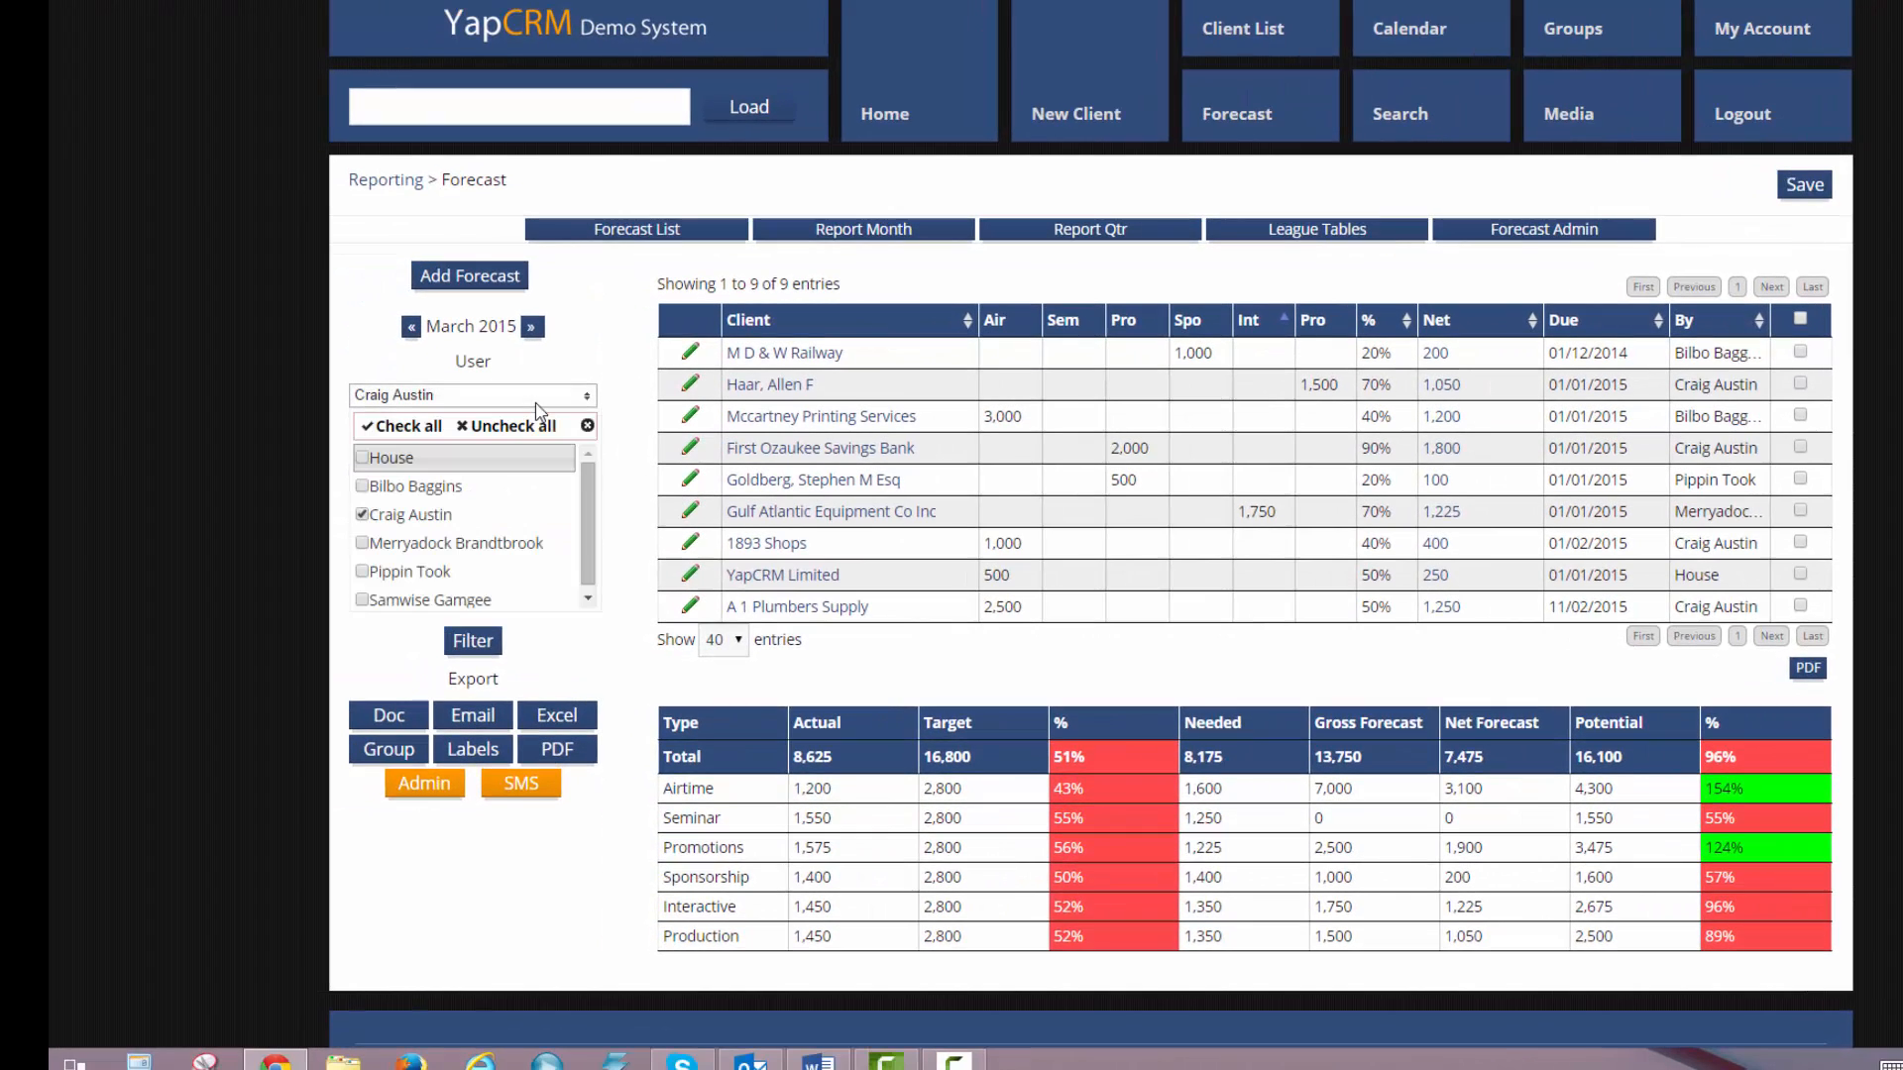
click(479, 428)
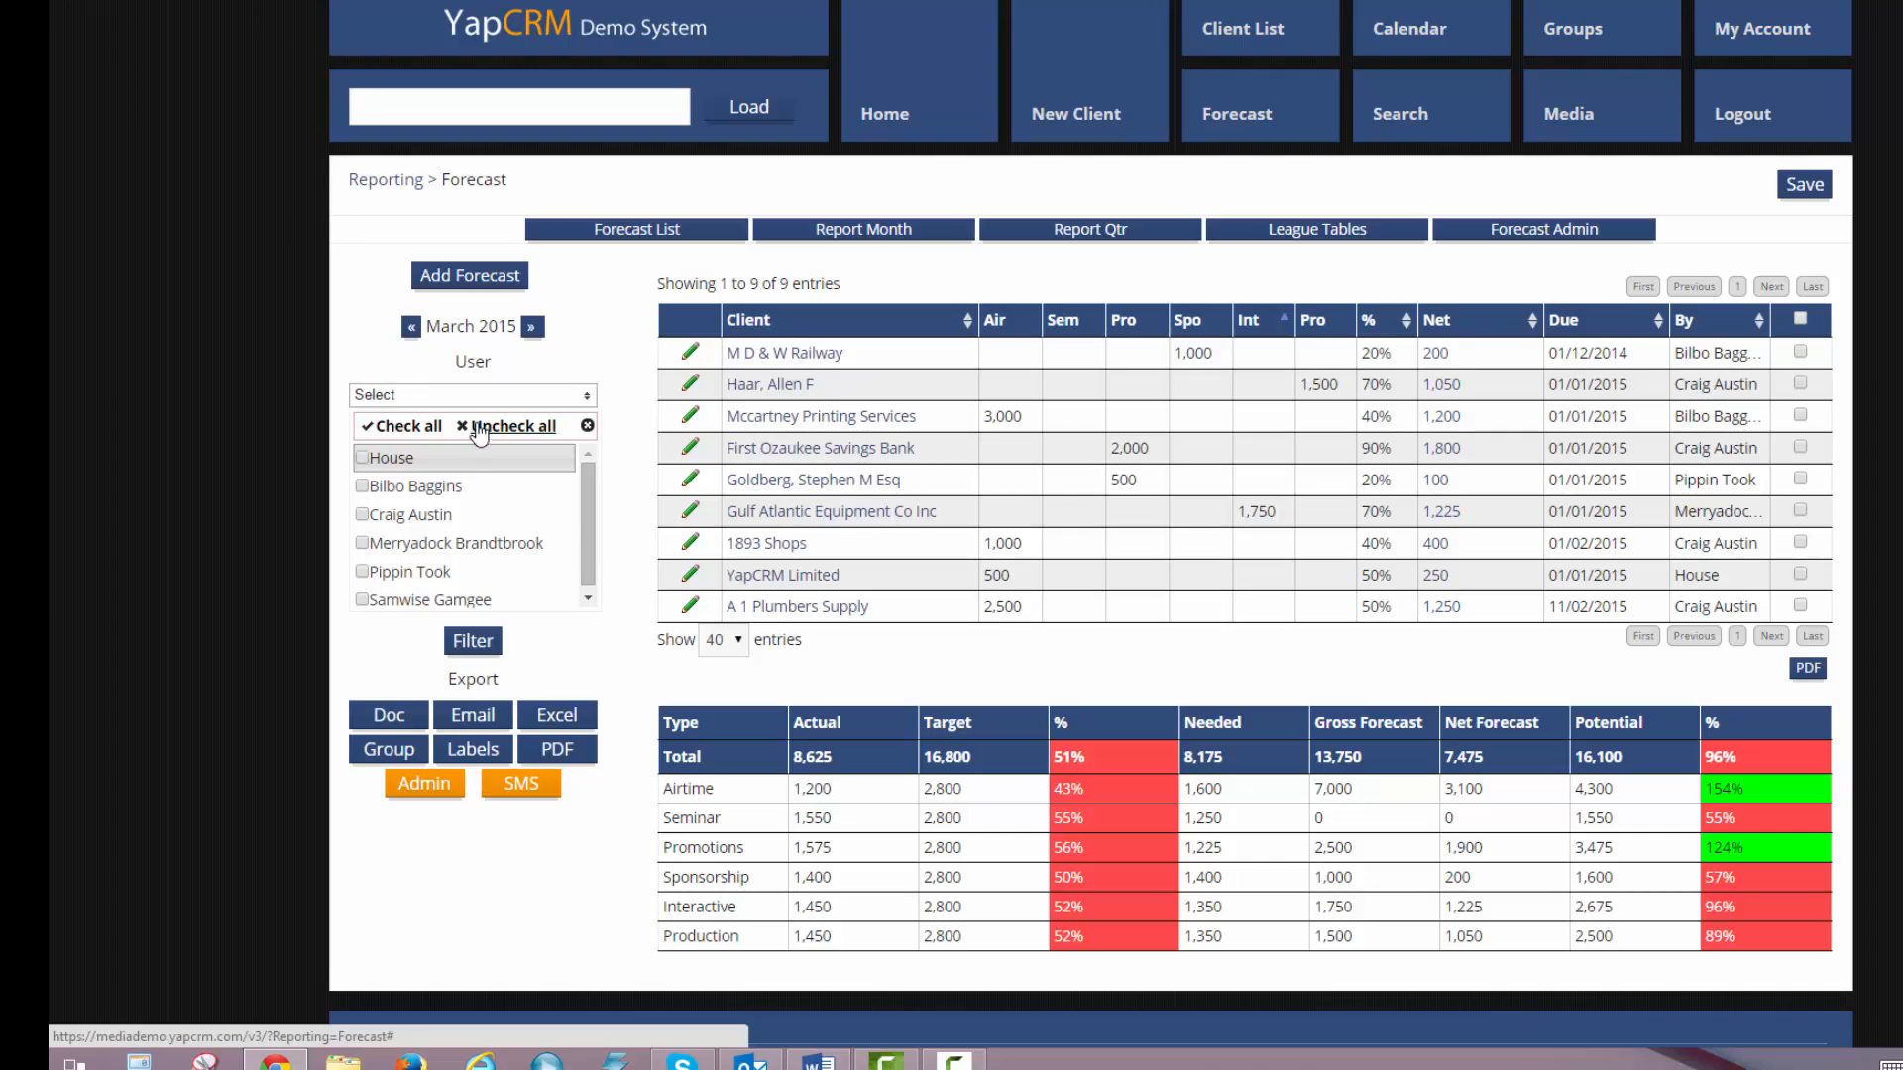
click(430, 511)
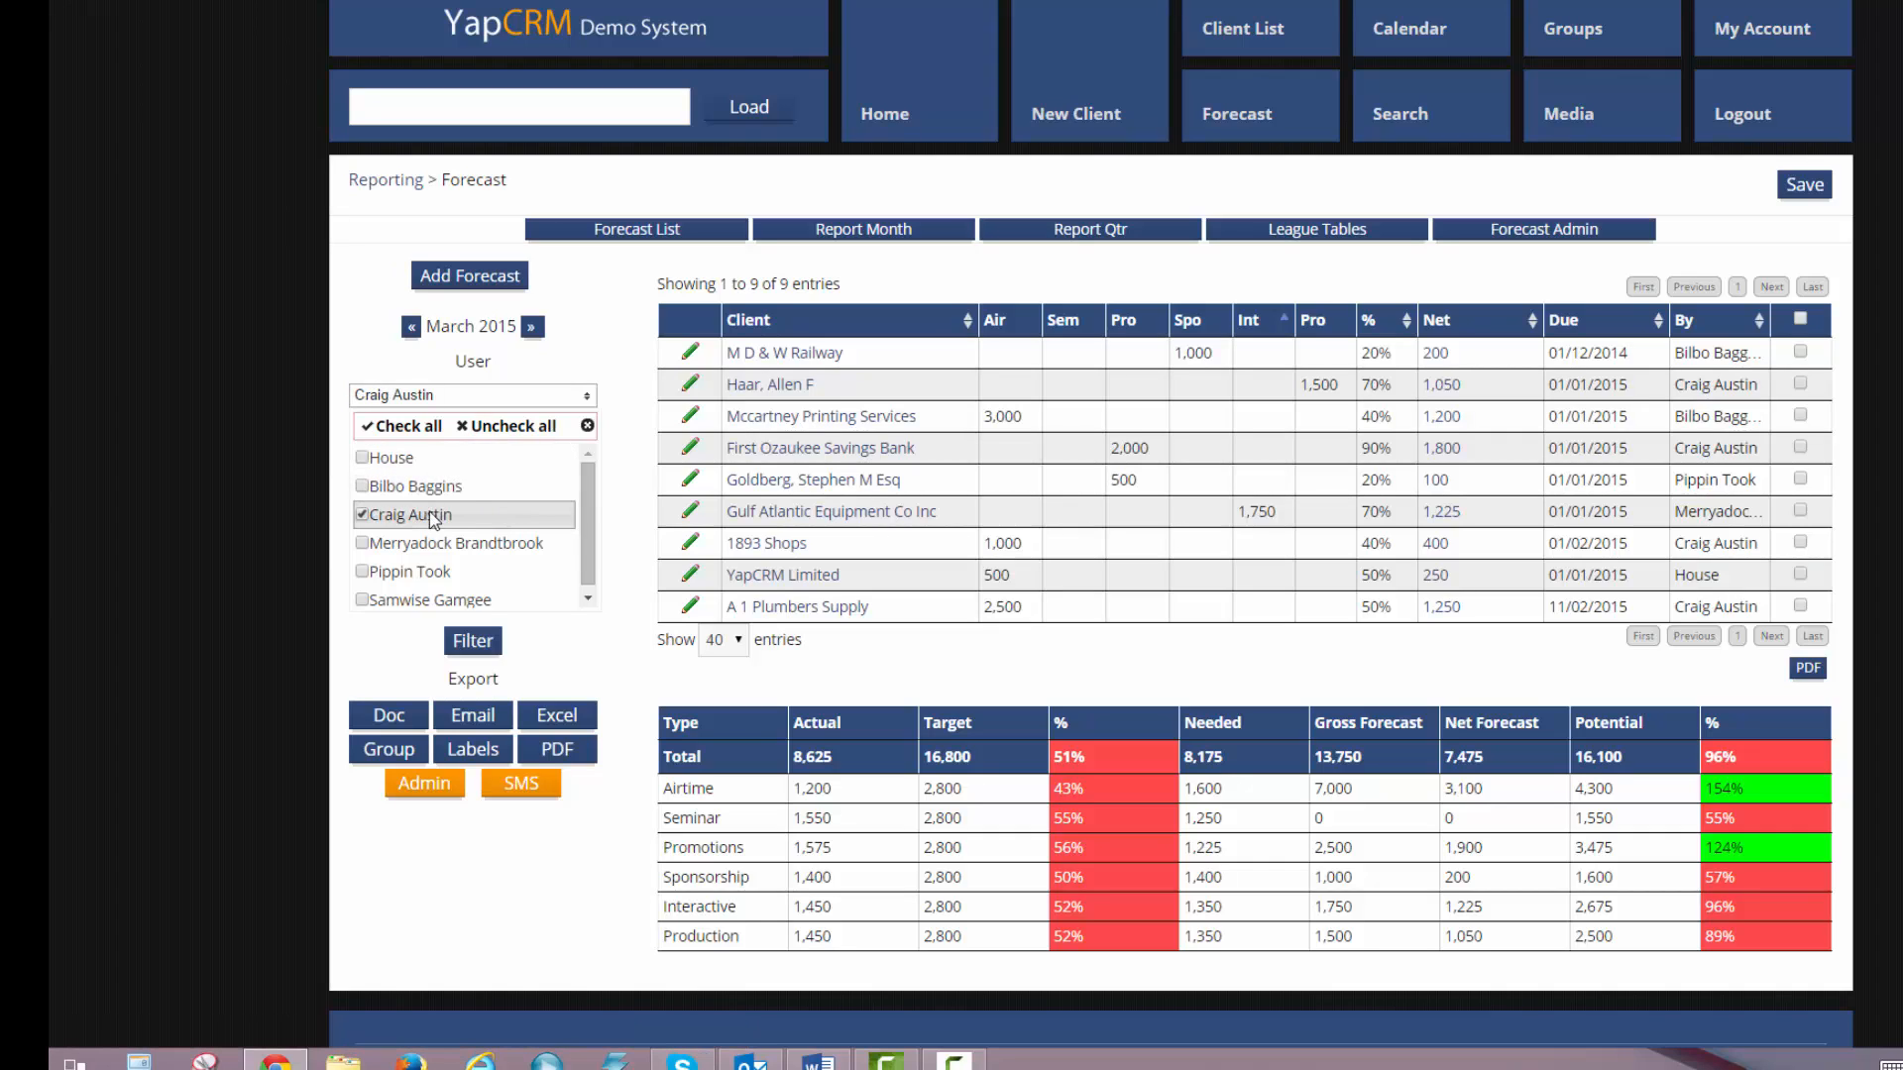
click(631, 434)
Review the type and department options, keep all six types and no department selected, and apply the filter to the March 2015 report.
click(495, 466)
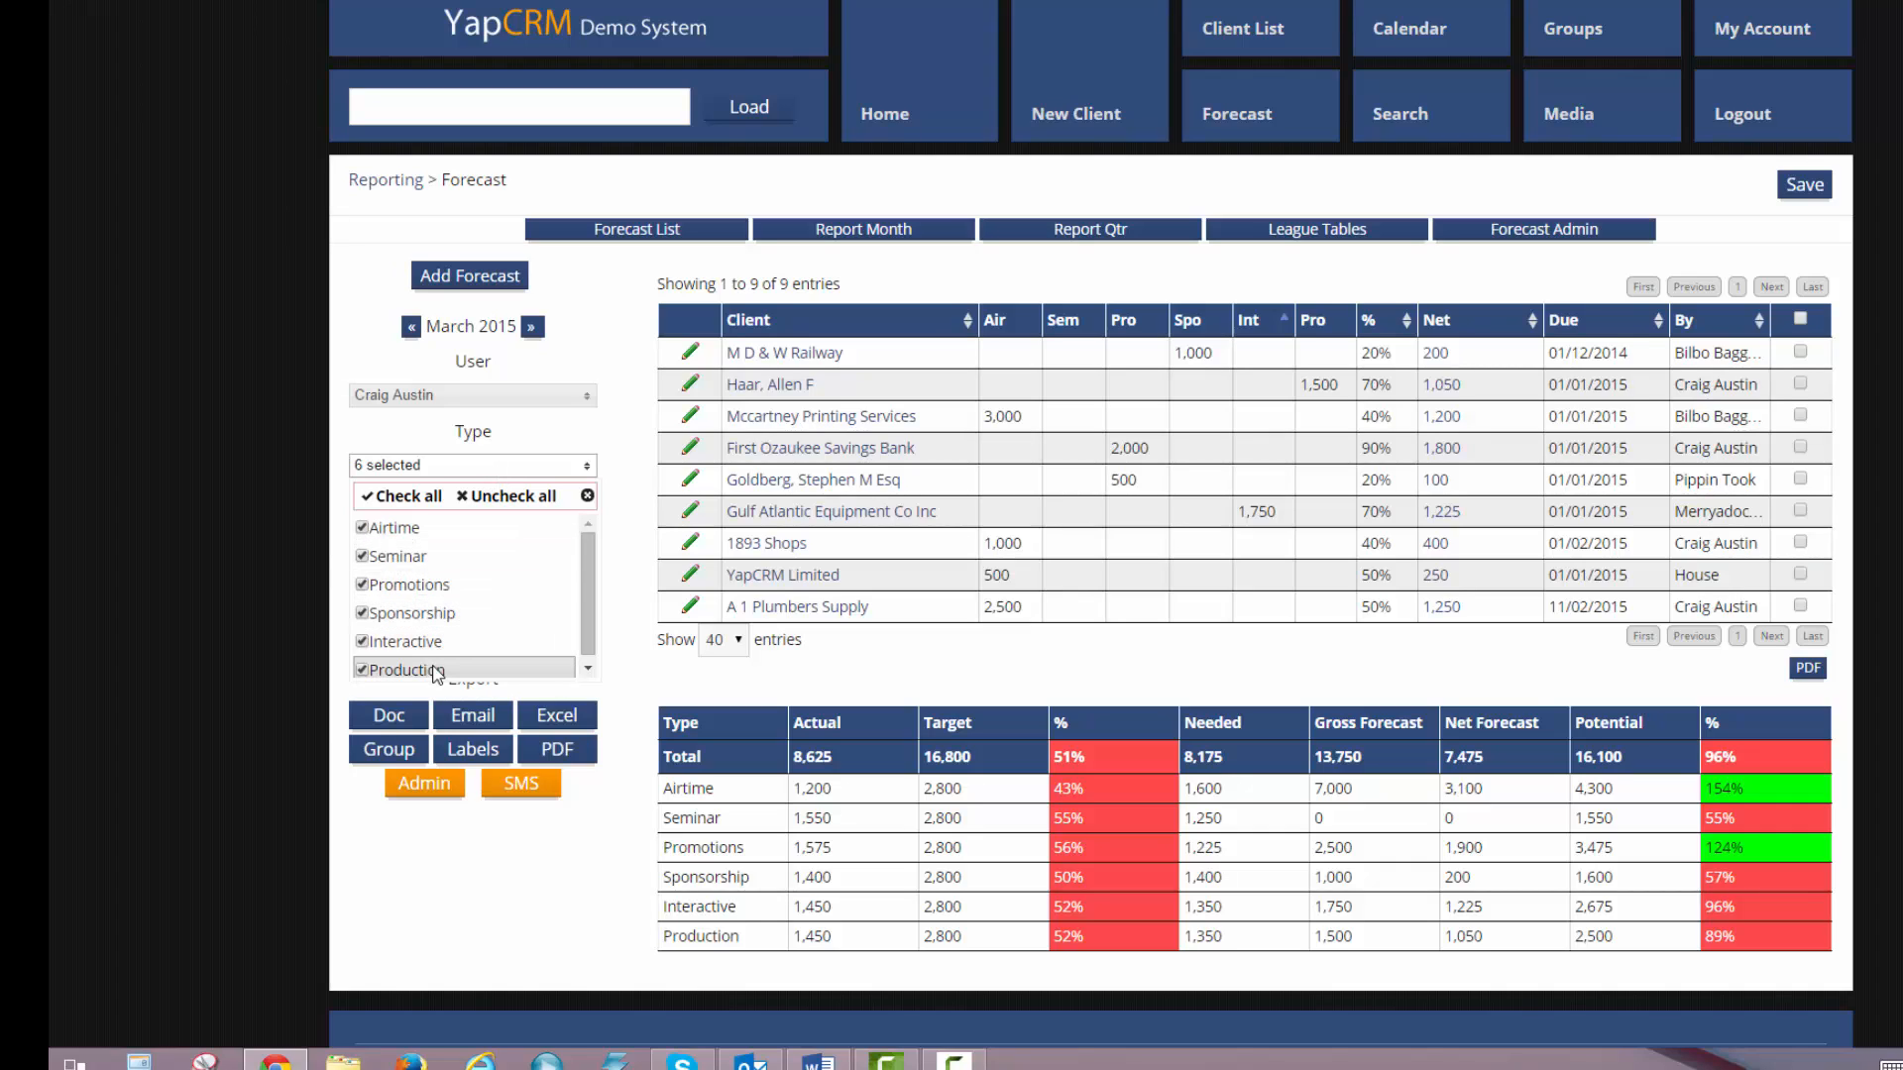
click(626, 528)
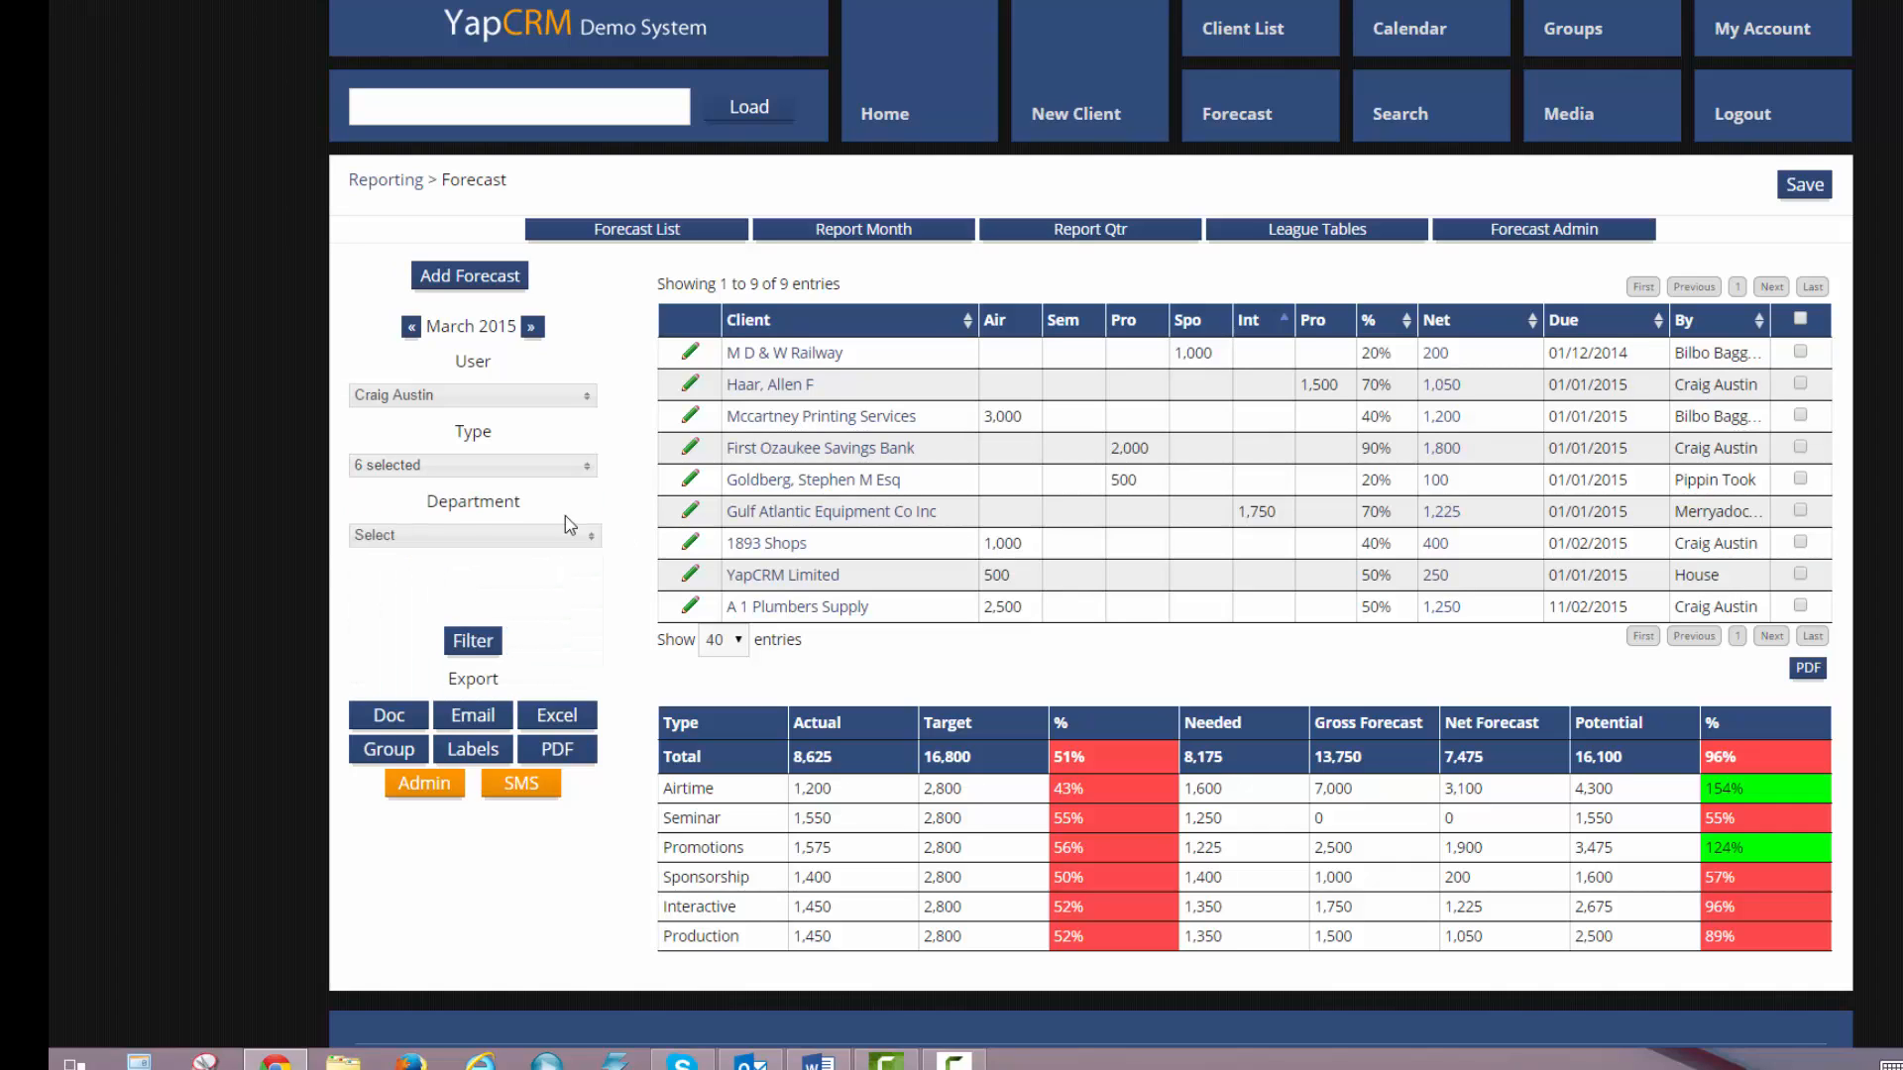
click(455, 545)
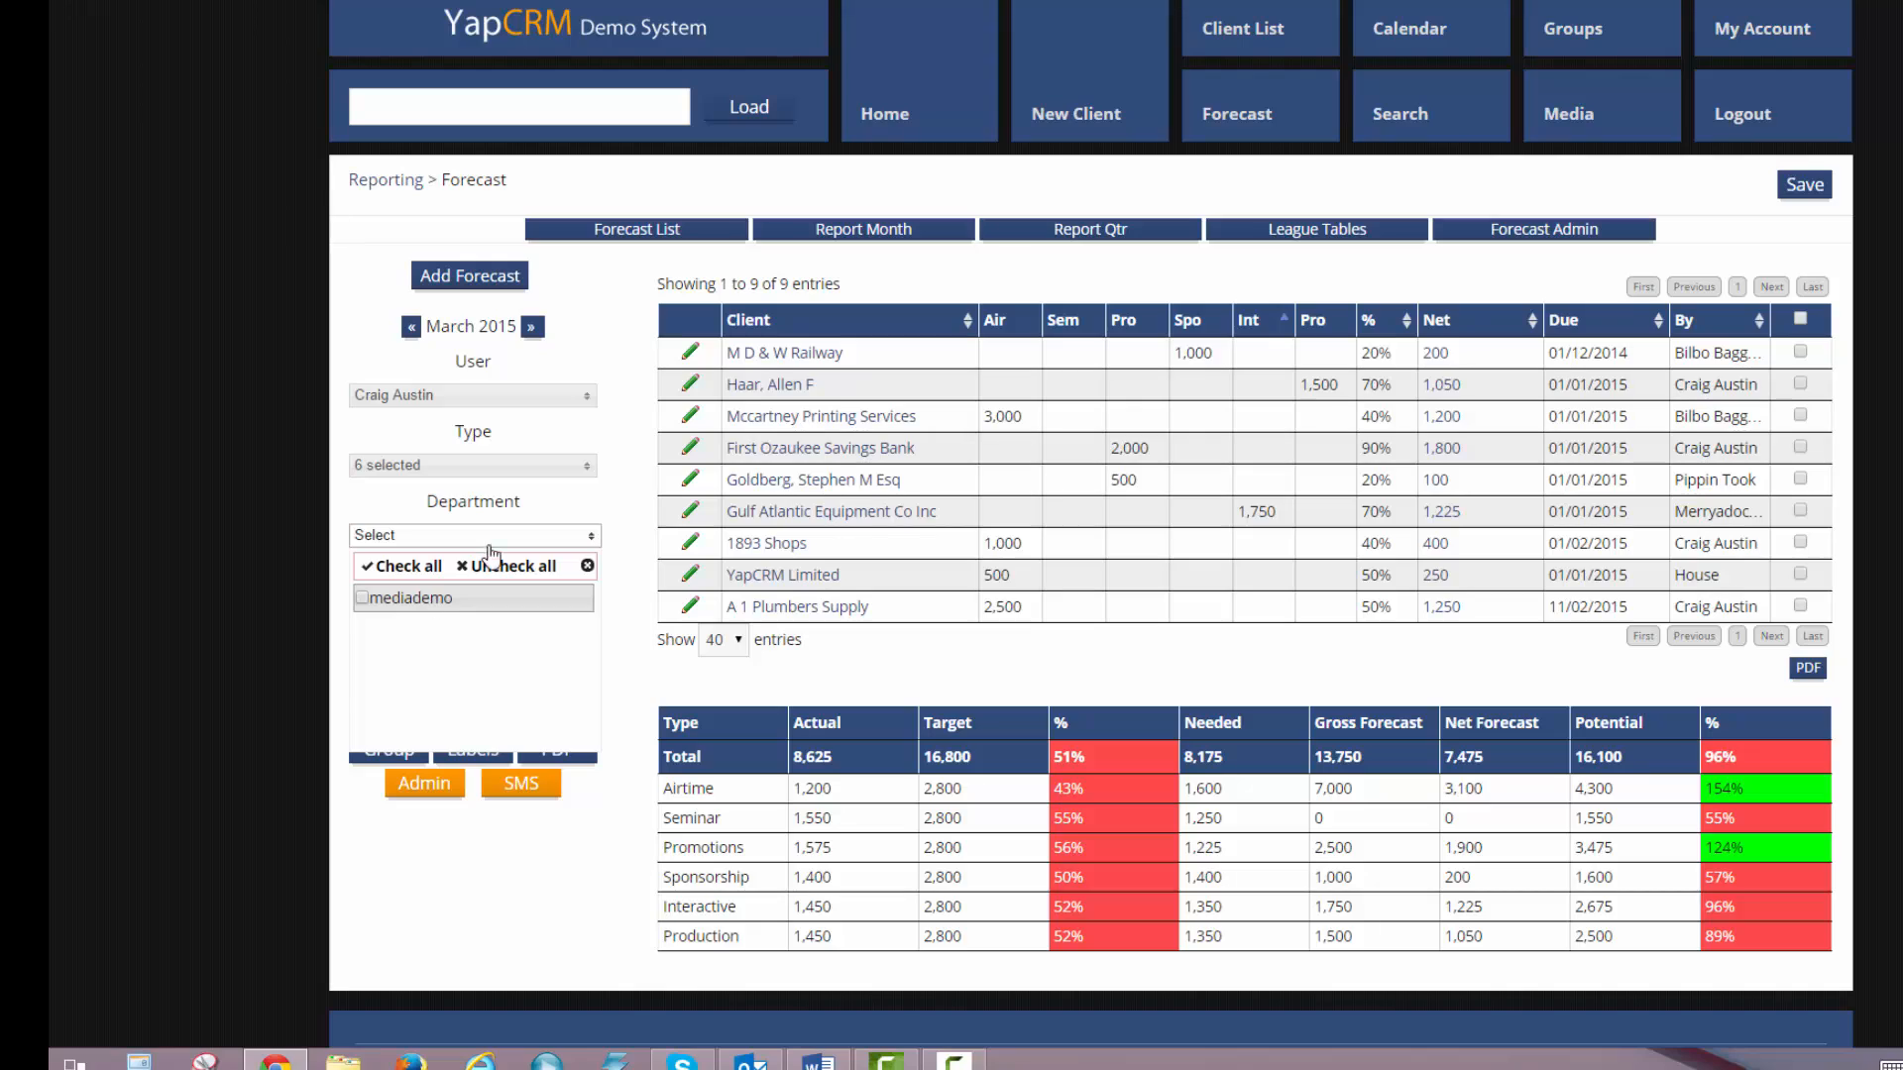
click(616, 504)
click(485, 645)
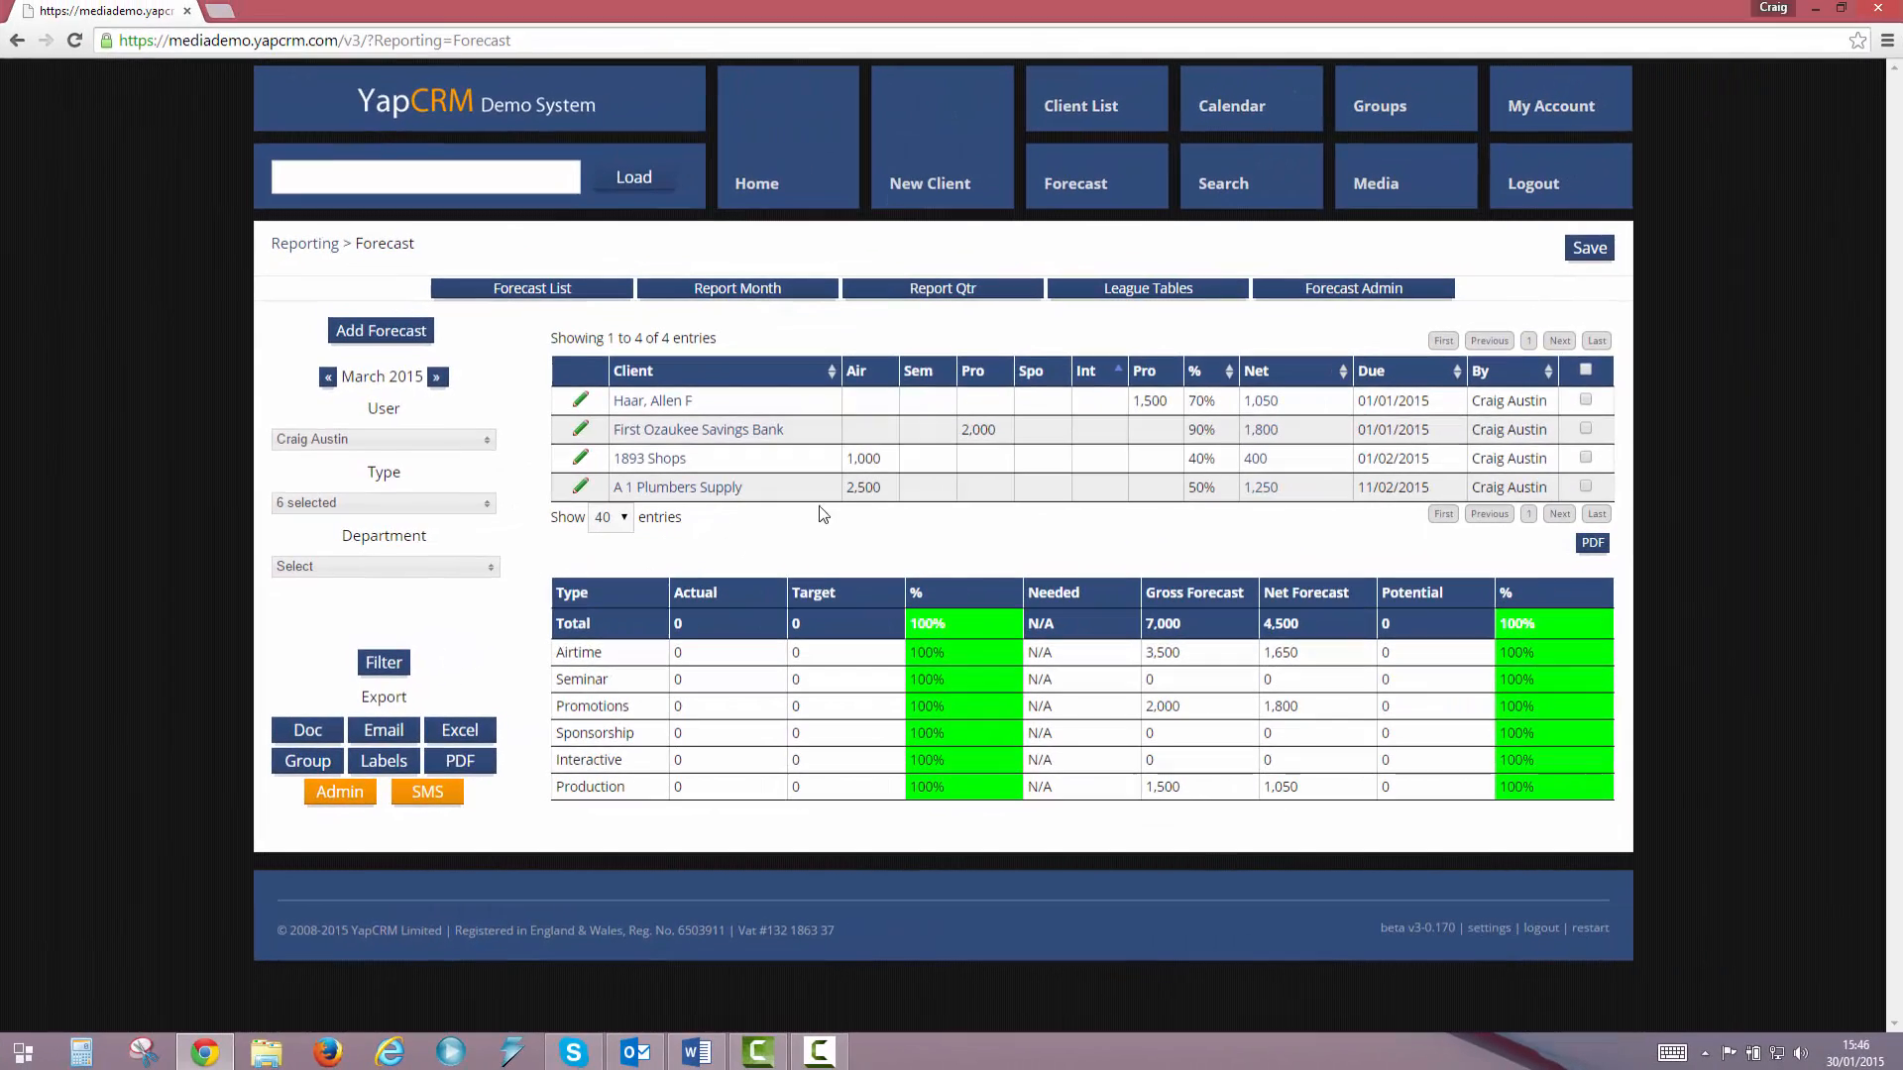
Go through the filtered forecast report for April, May and June 2015, and return to March 2015.
click(437, 377)
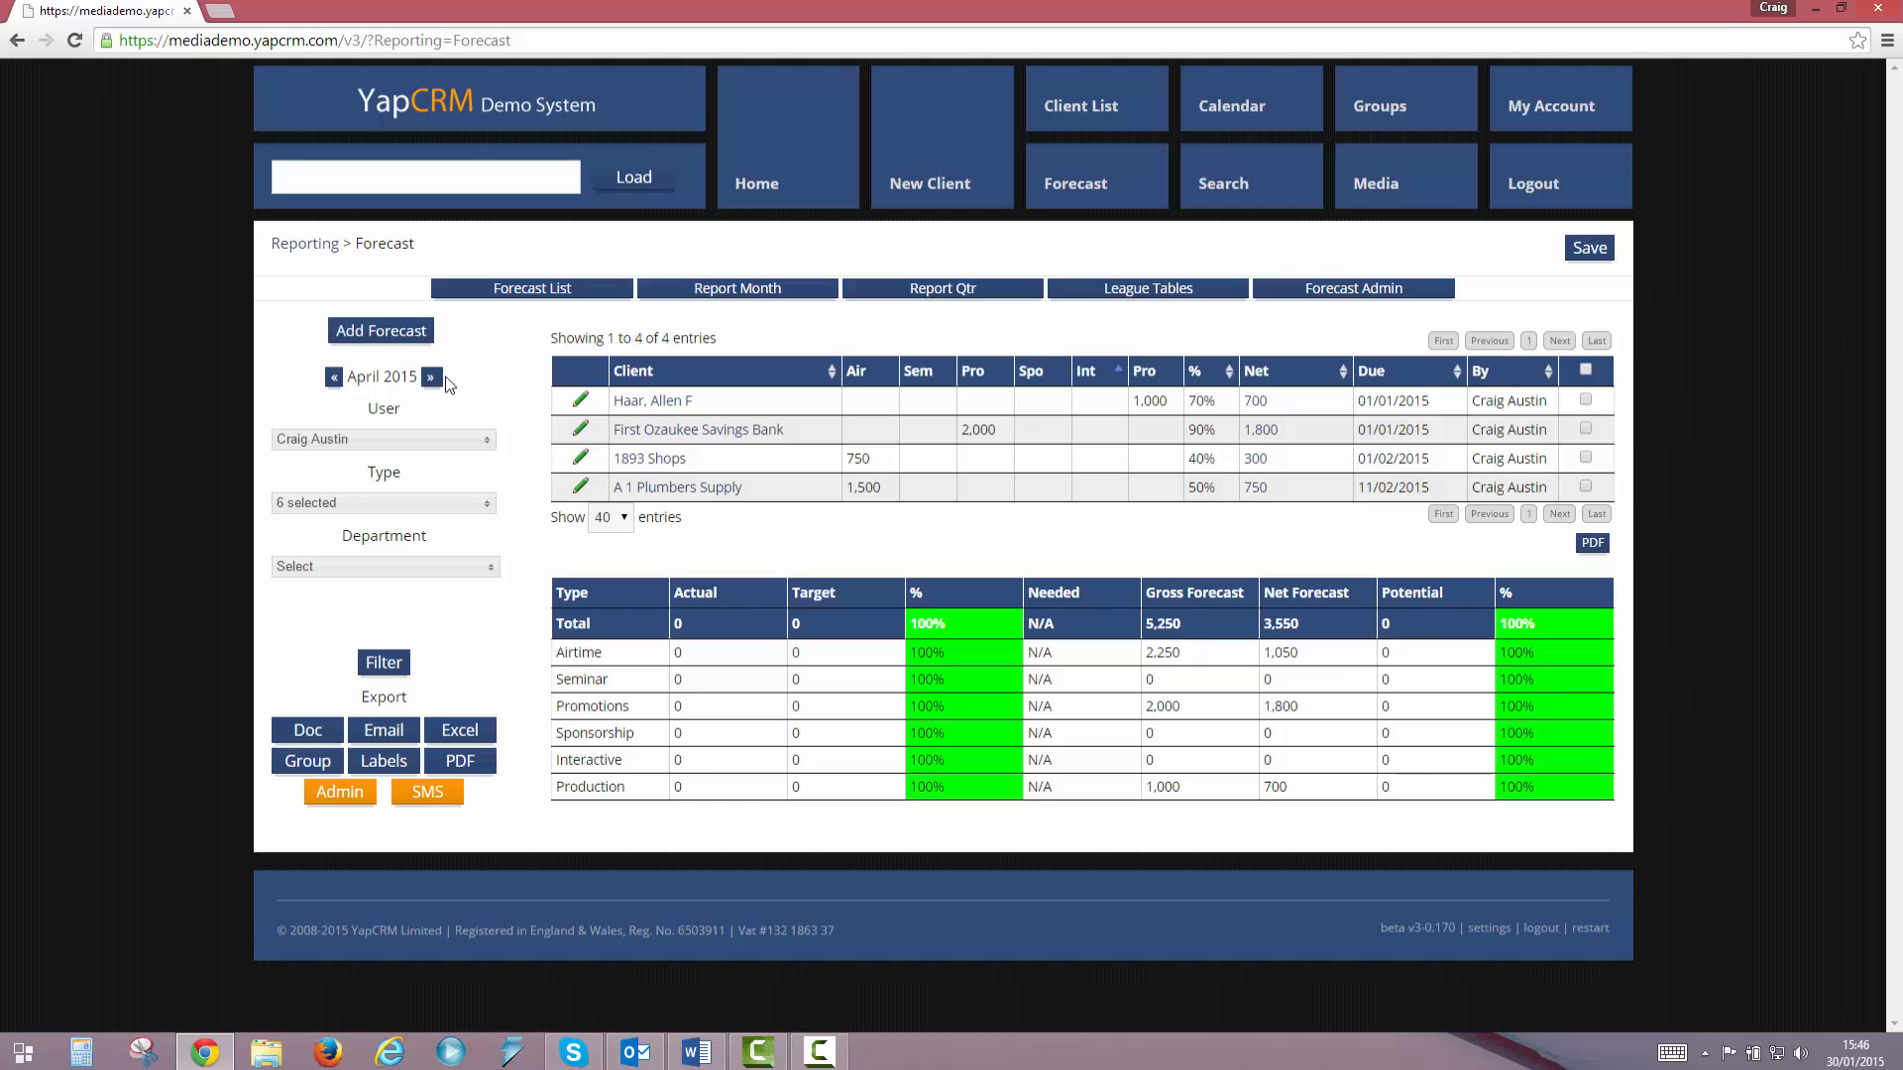
click(433, 378)
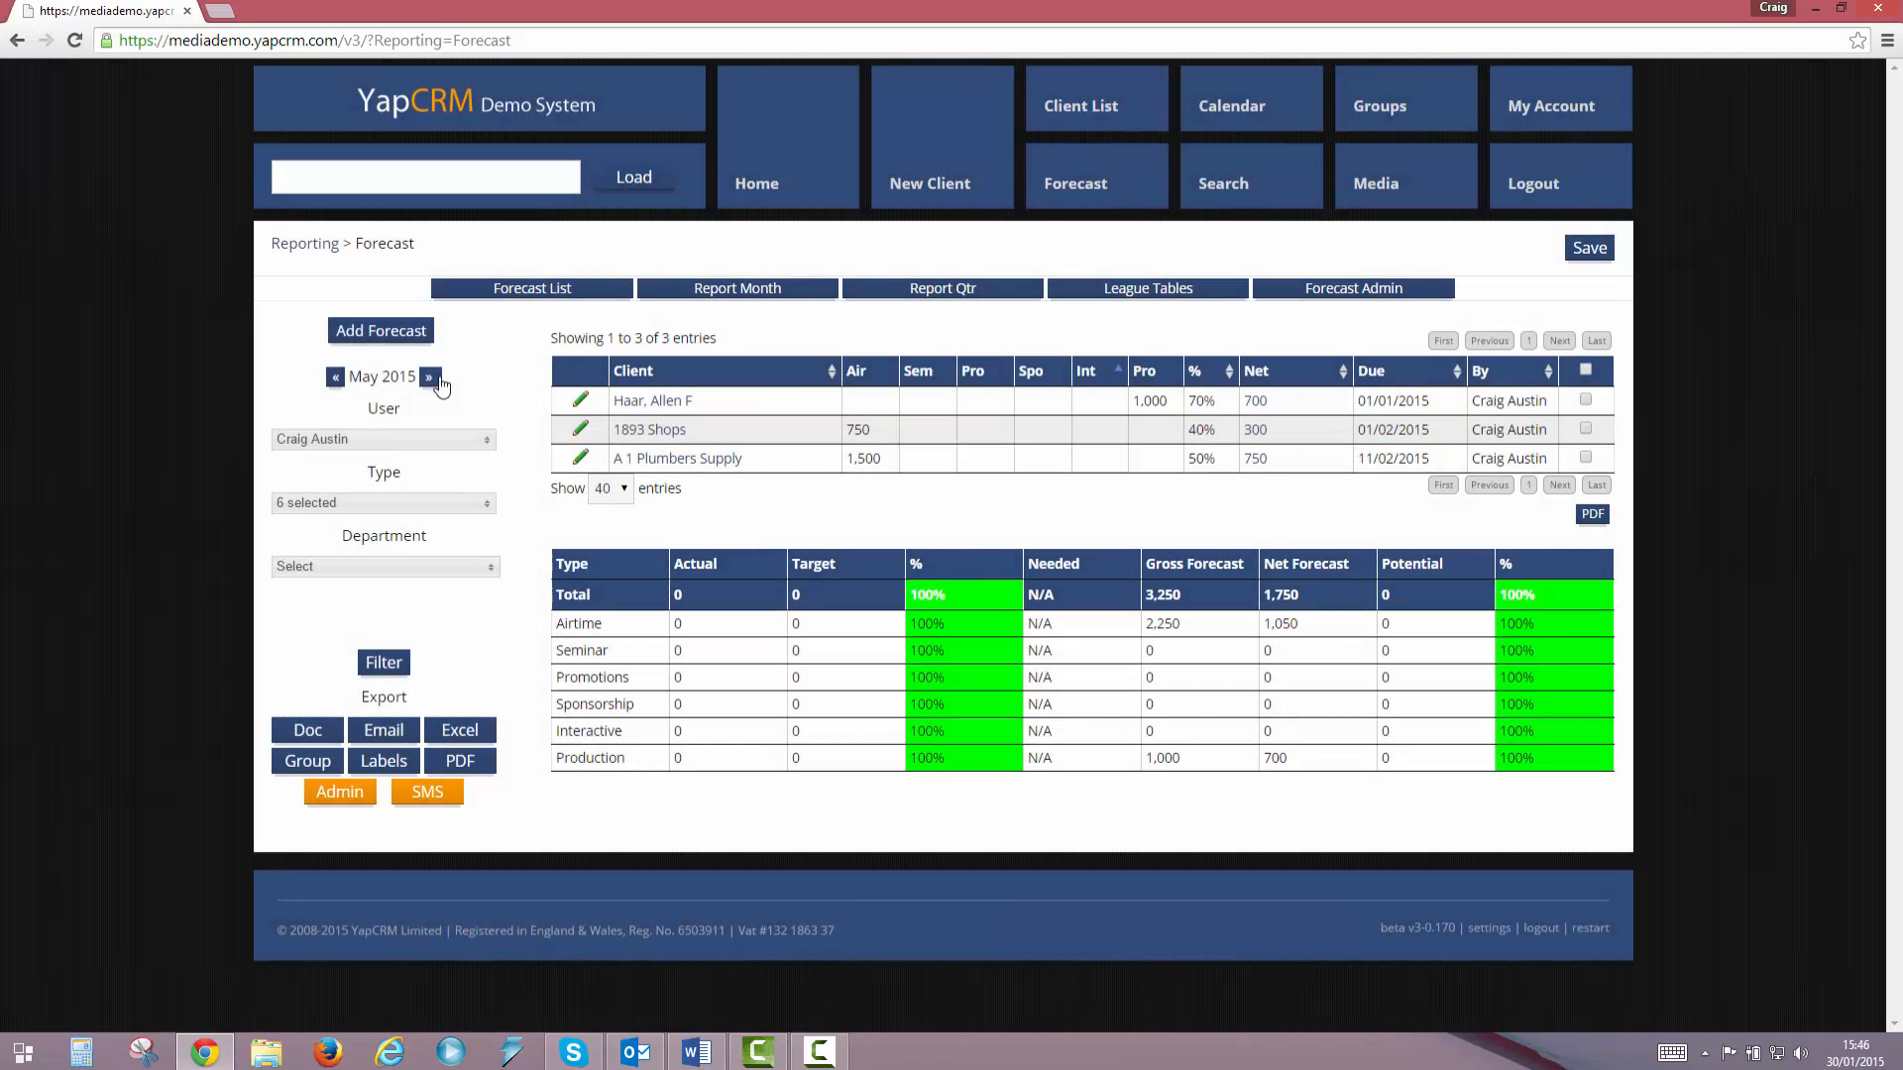
click(432, 379)
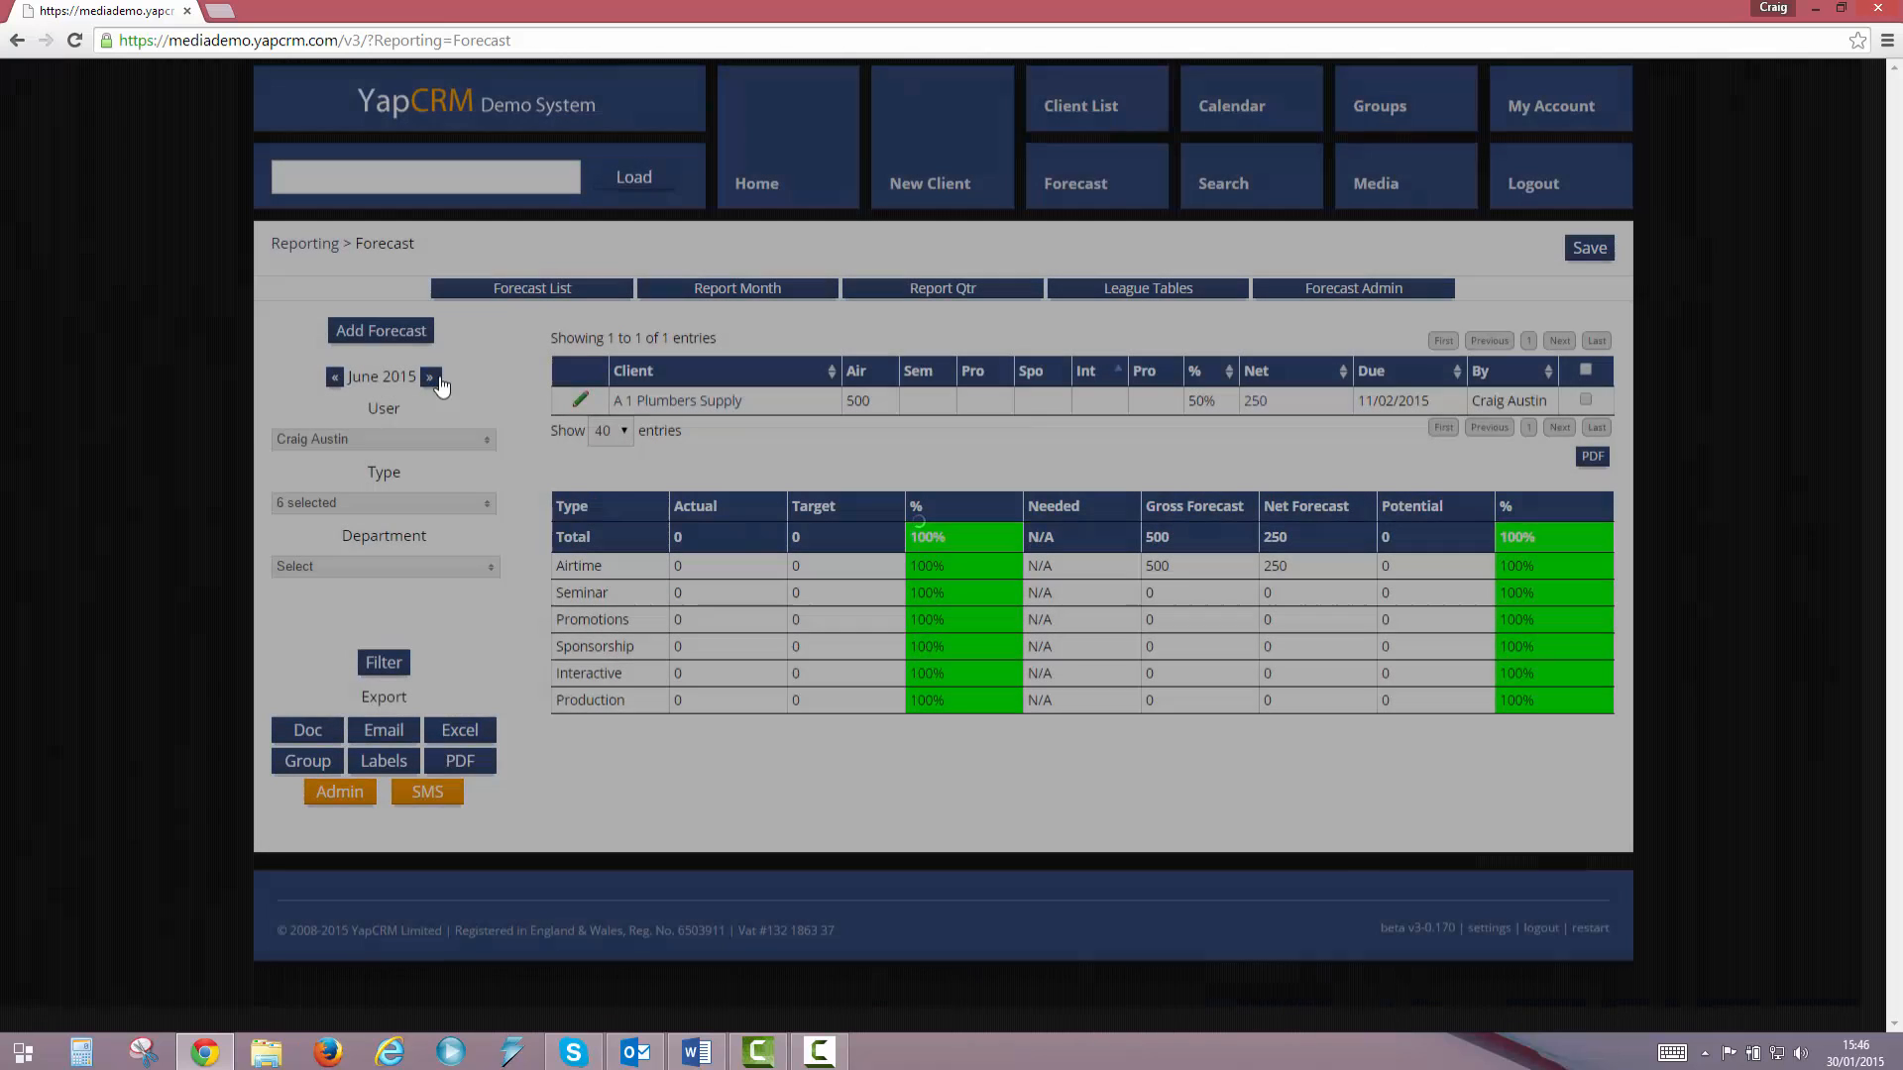
click(335, 378)
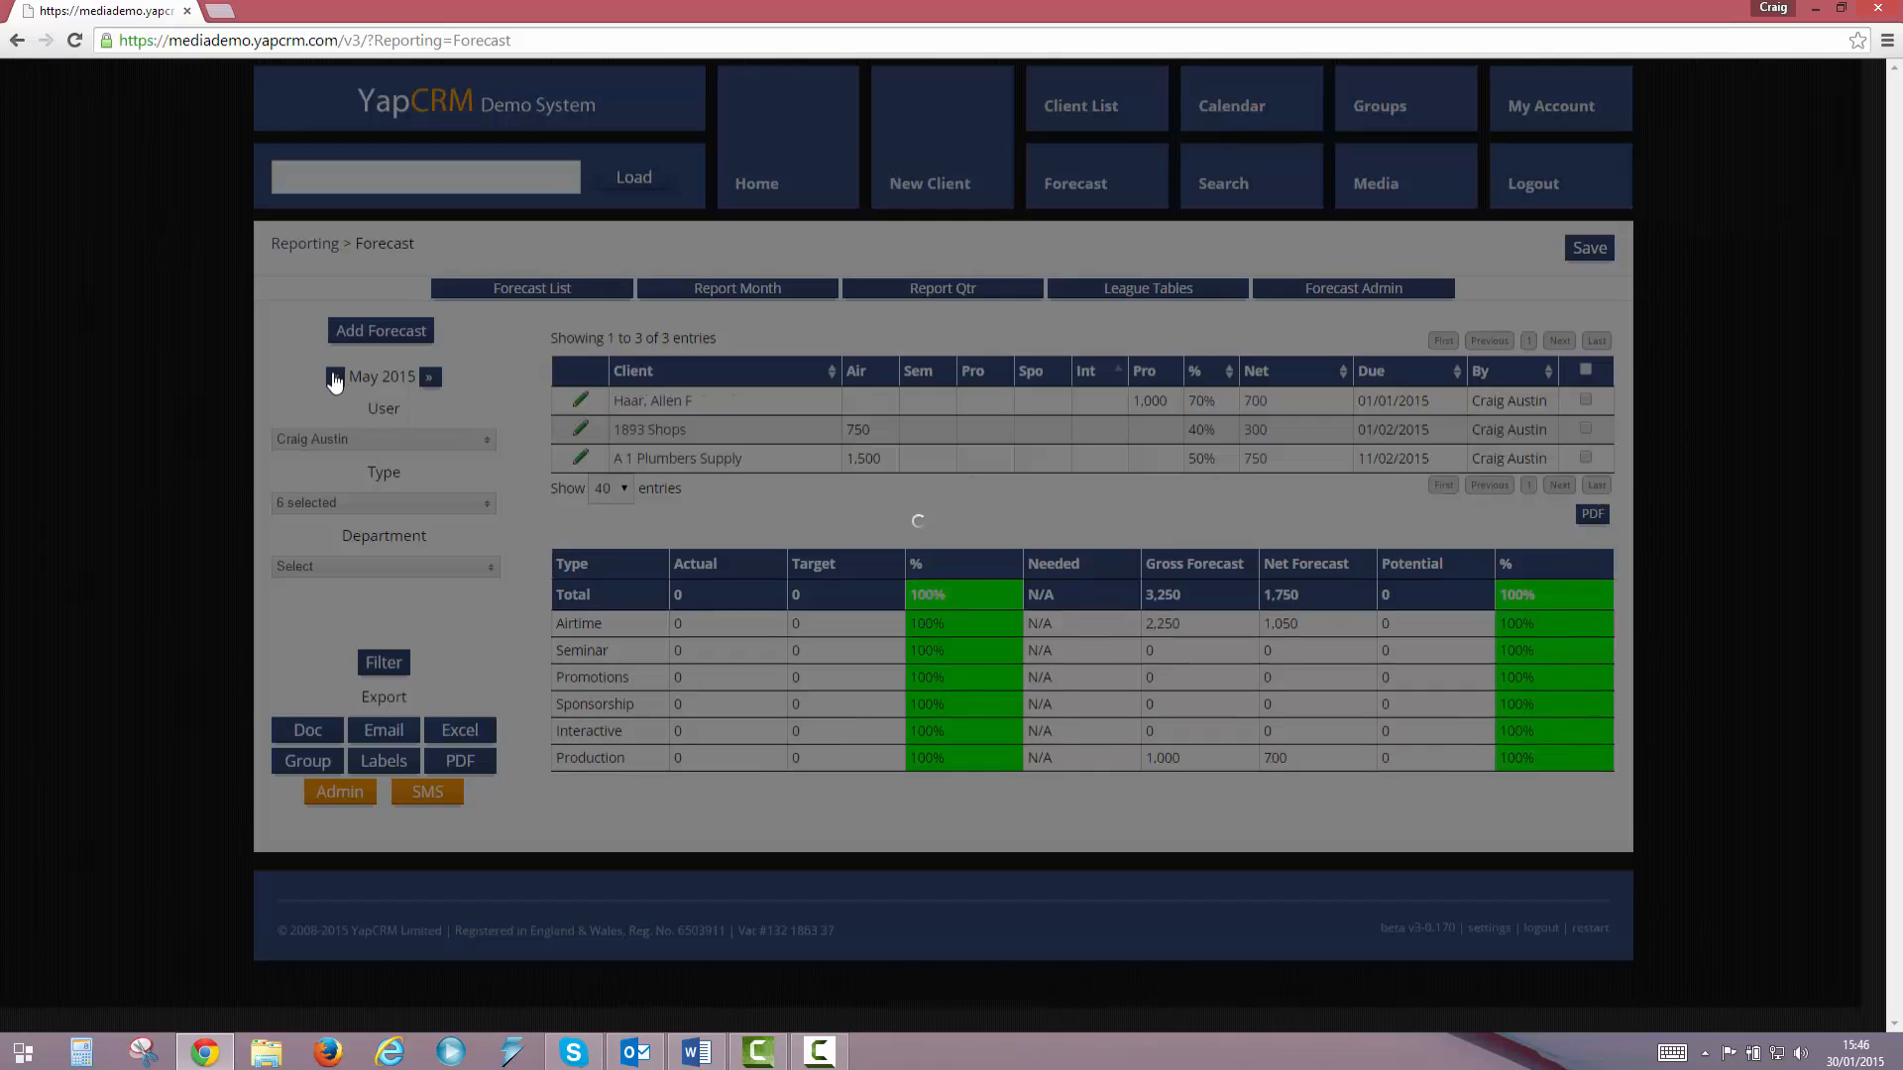
click(333, 378)
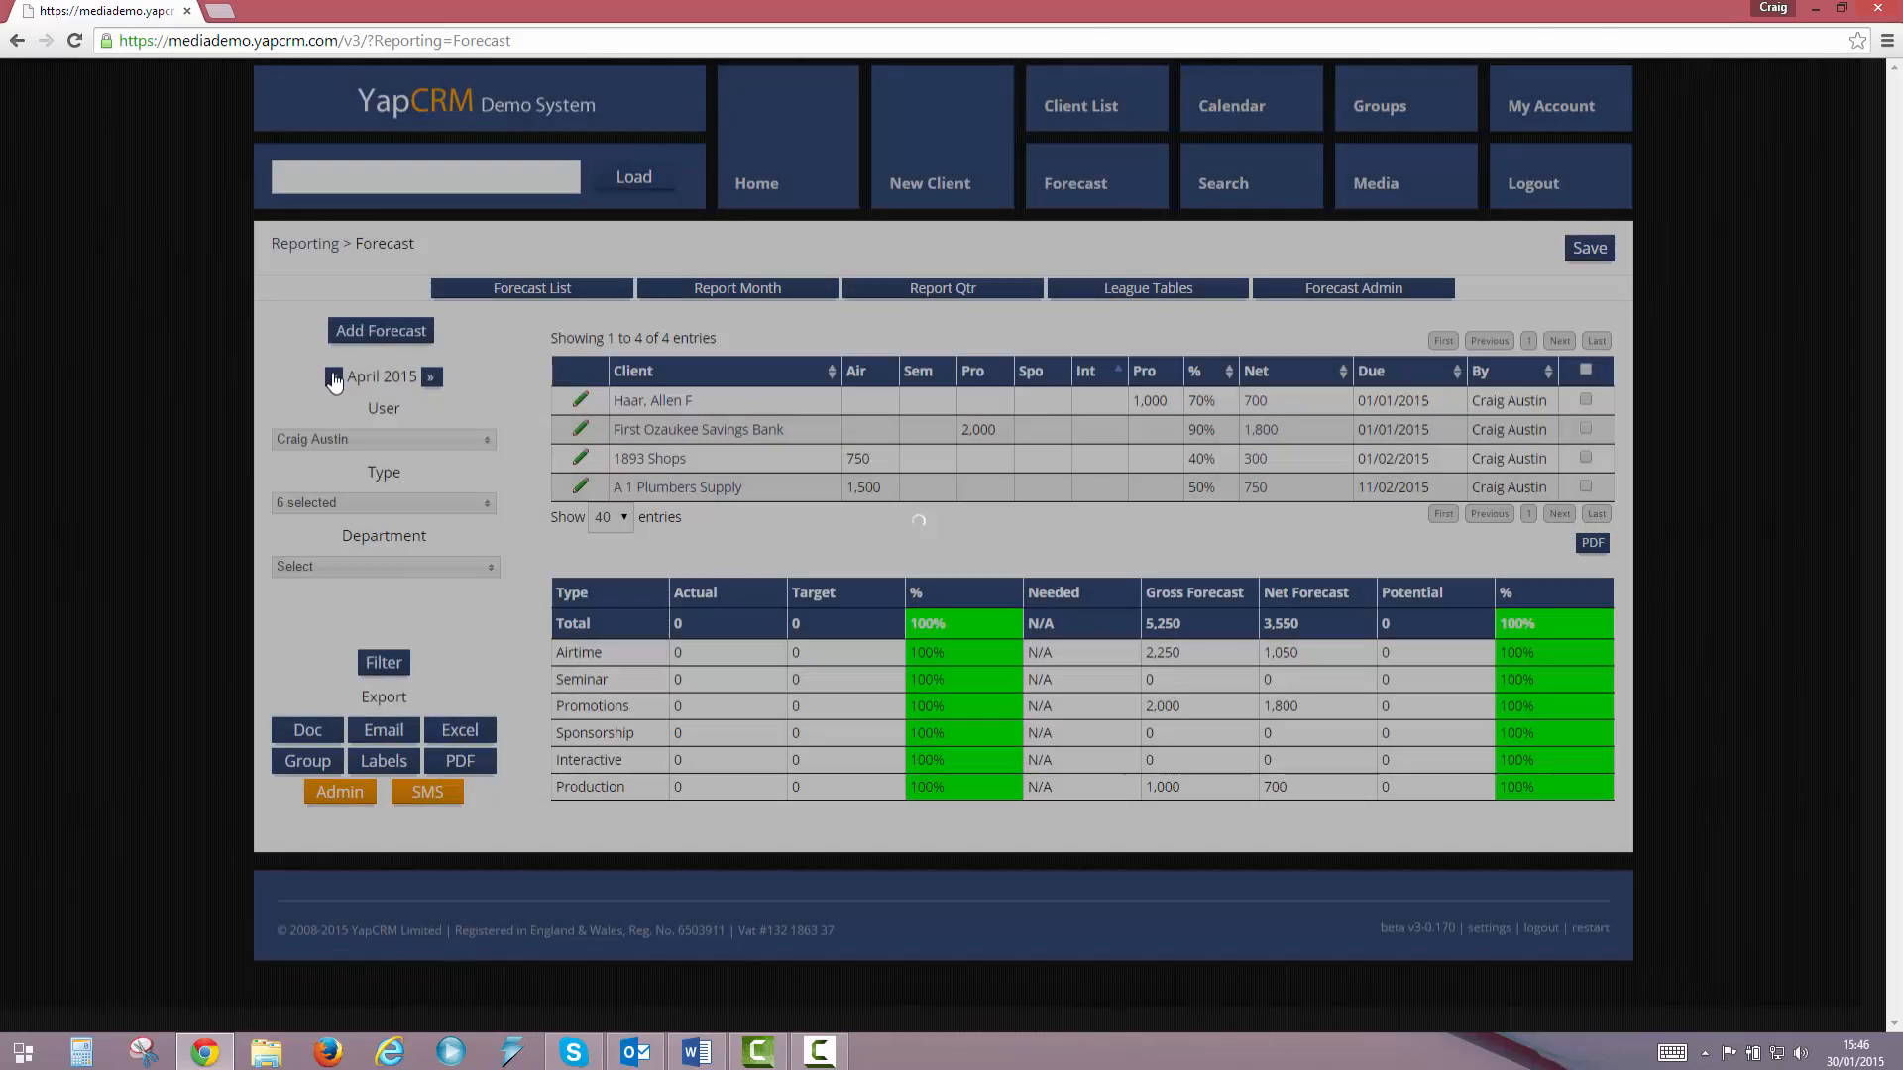
click(333, 378)
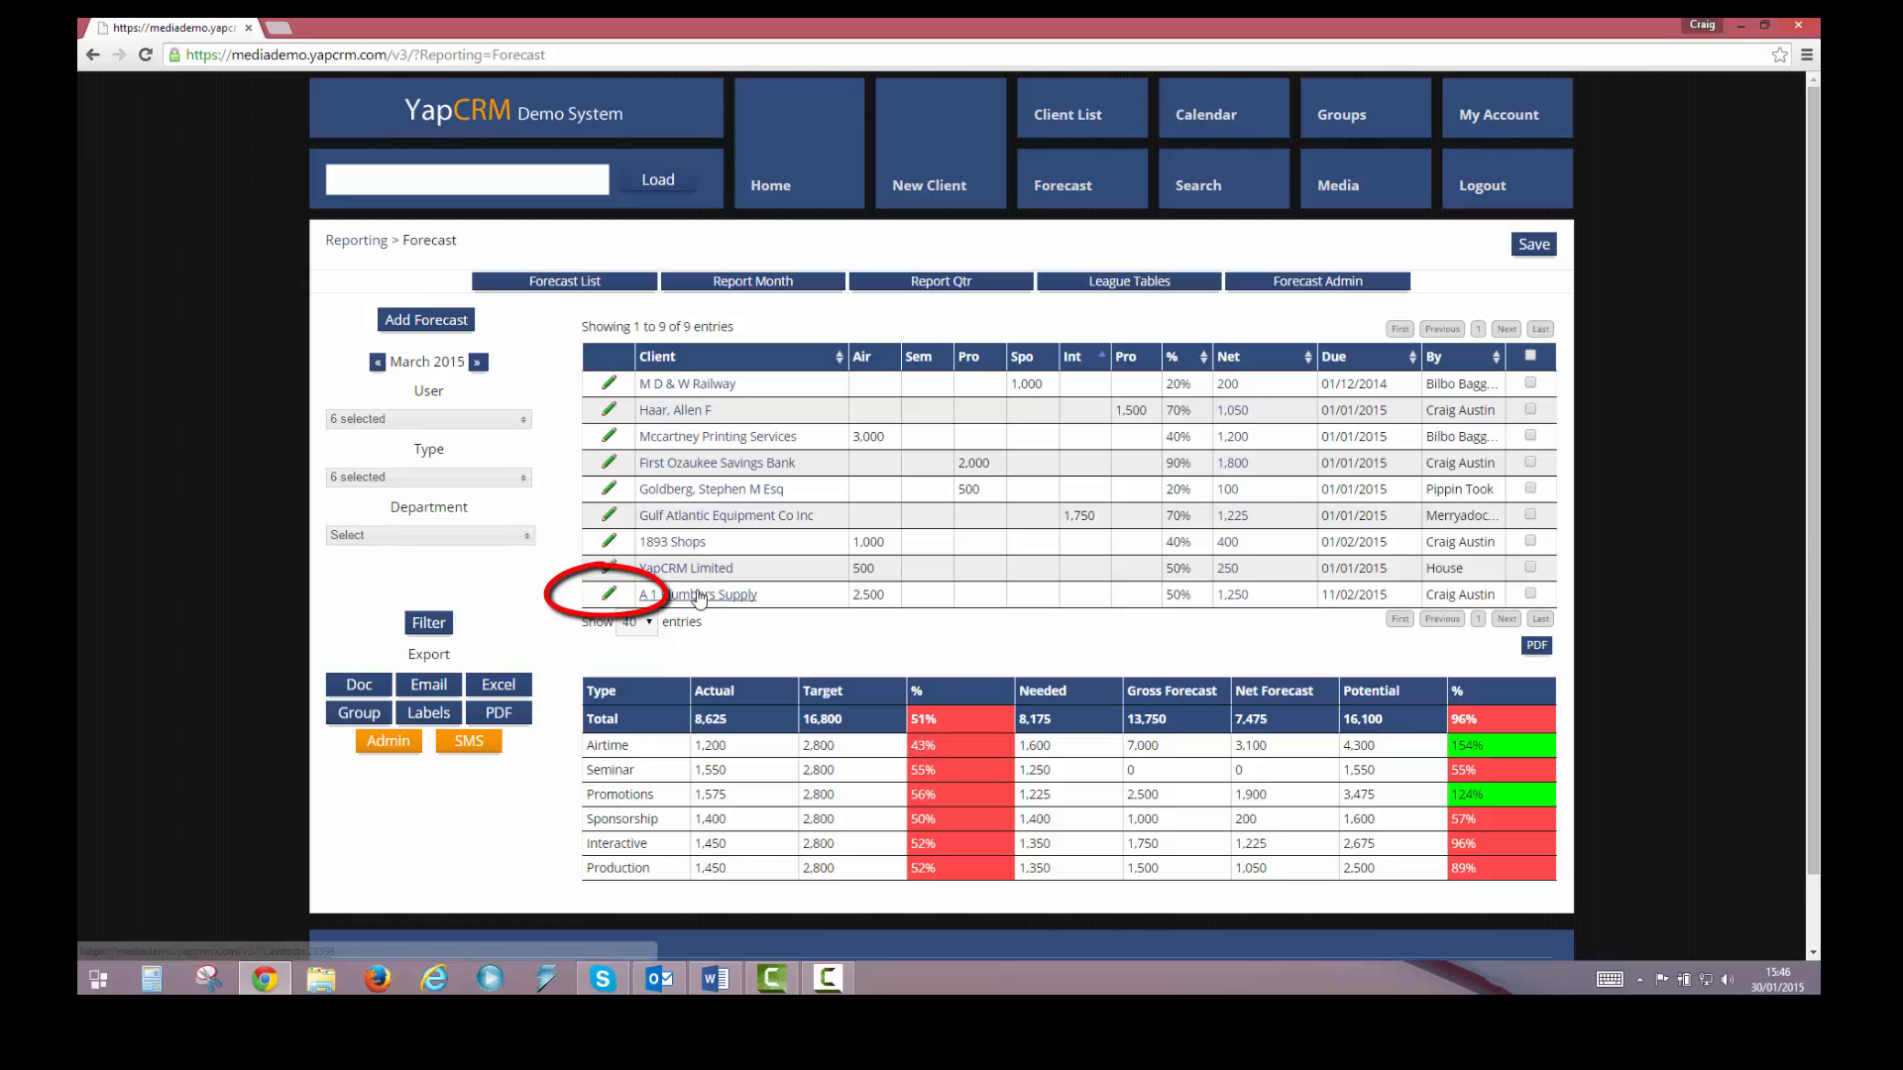
Mark the A 1 Plumbers Supply forecast as Complete and save it.
click(608, 595)
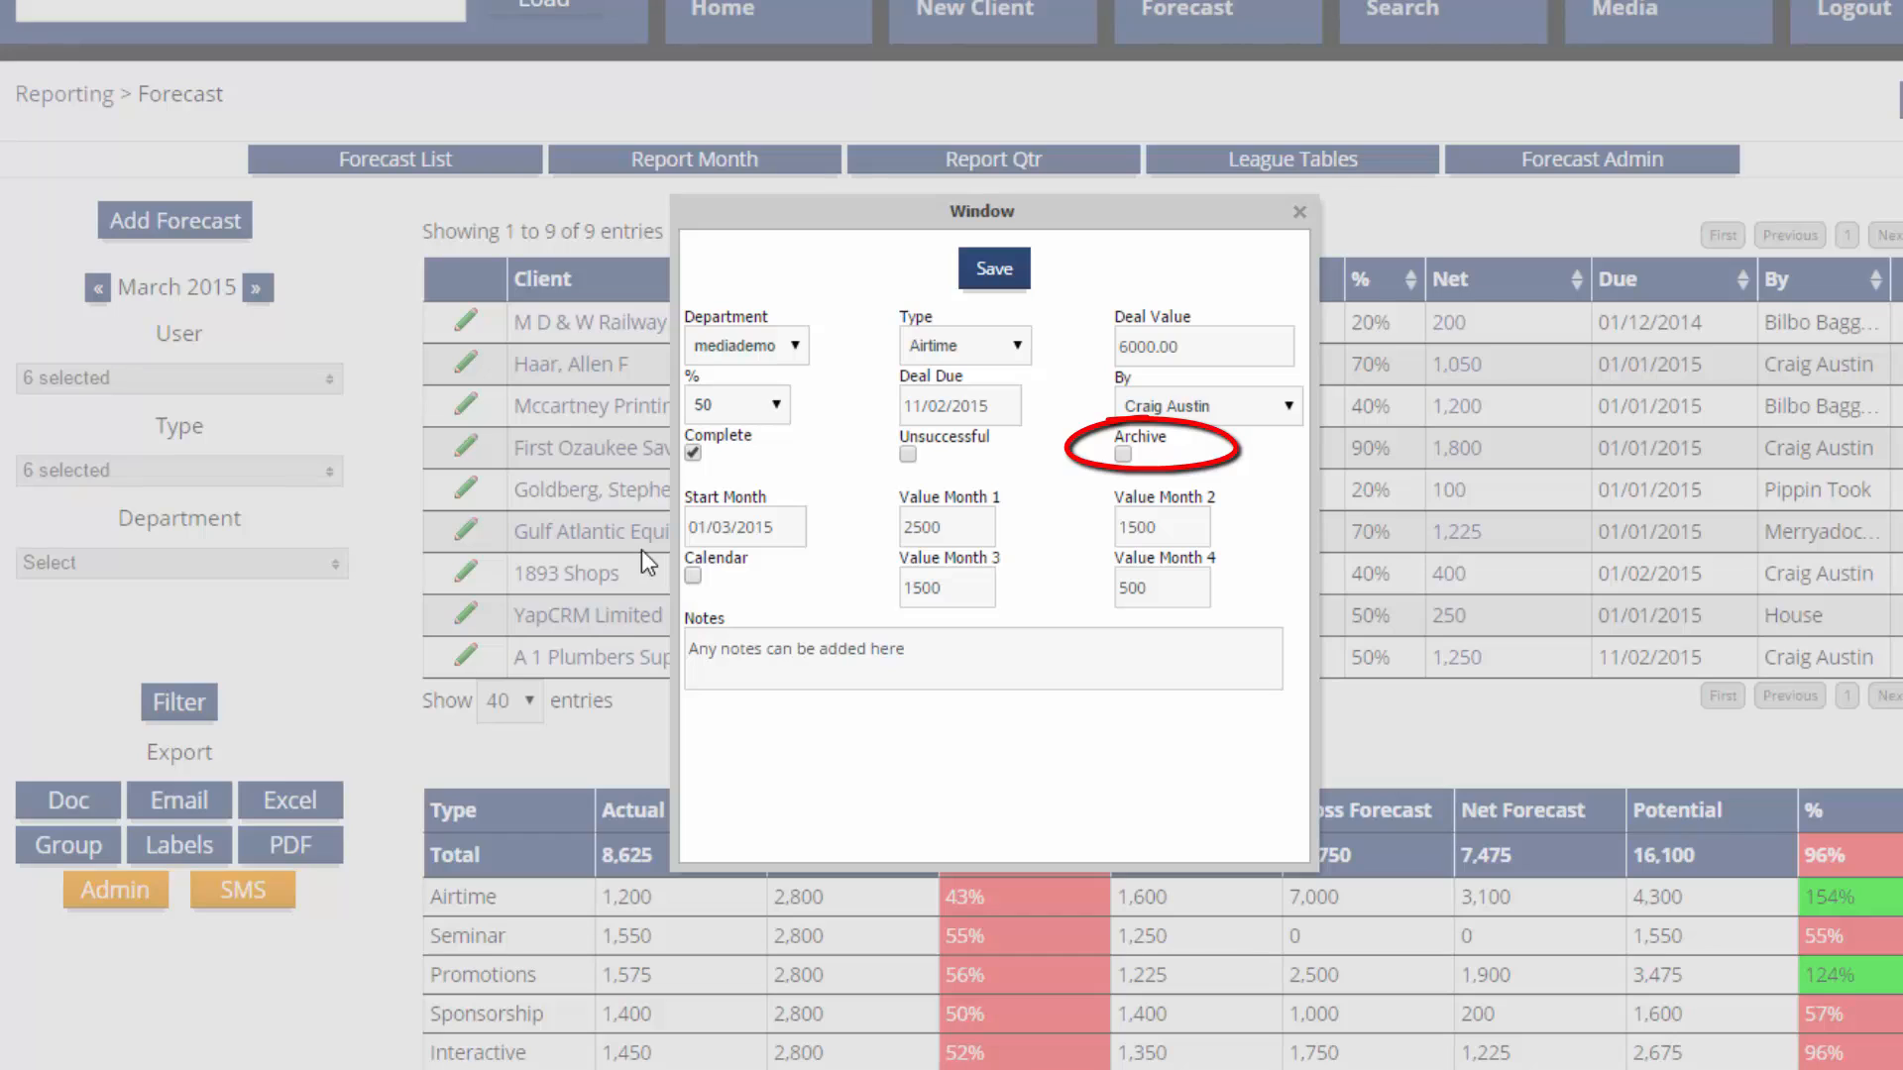
click(991, 272)
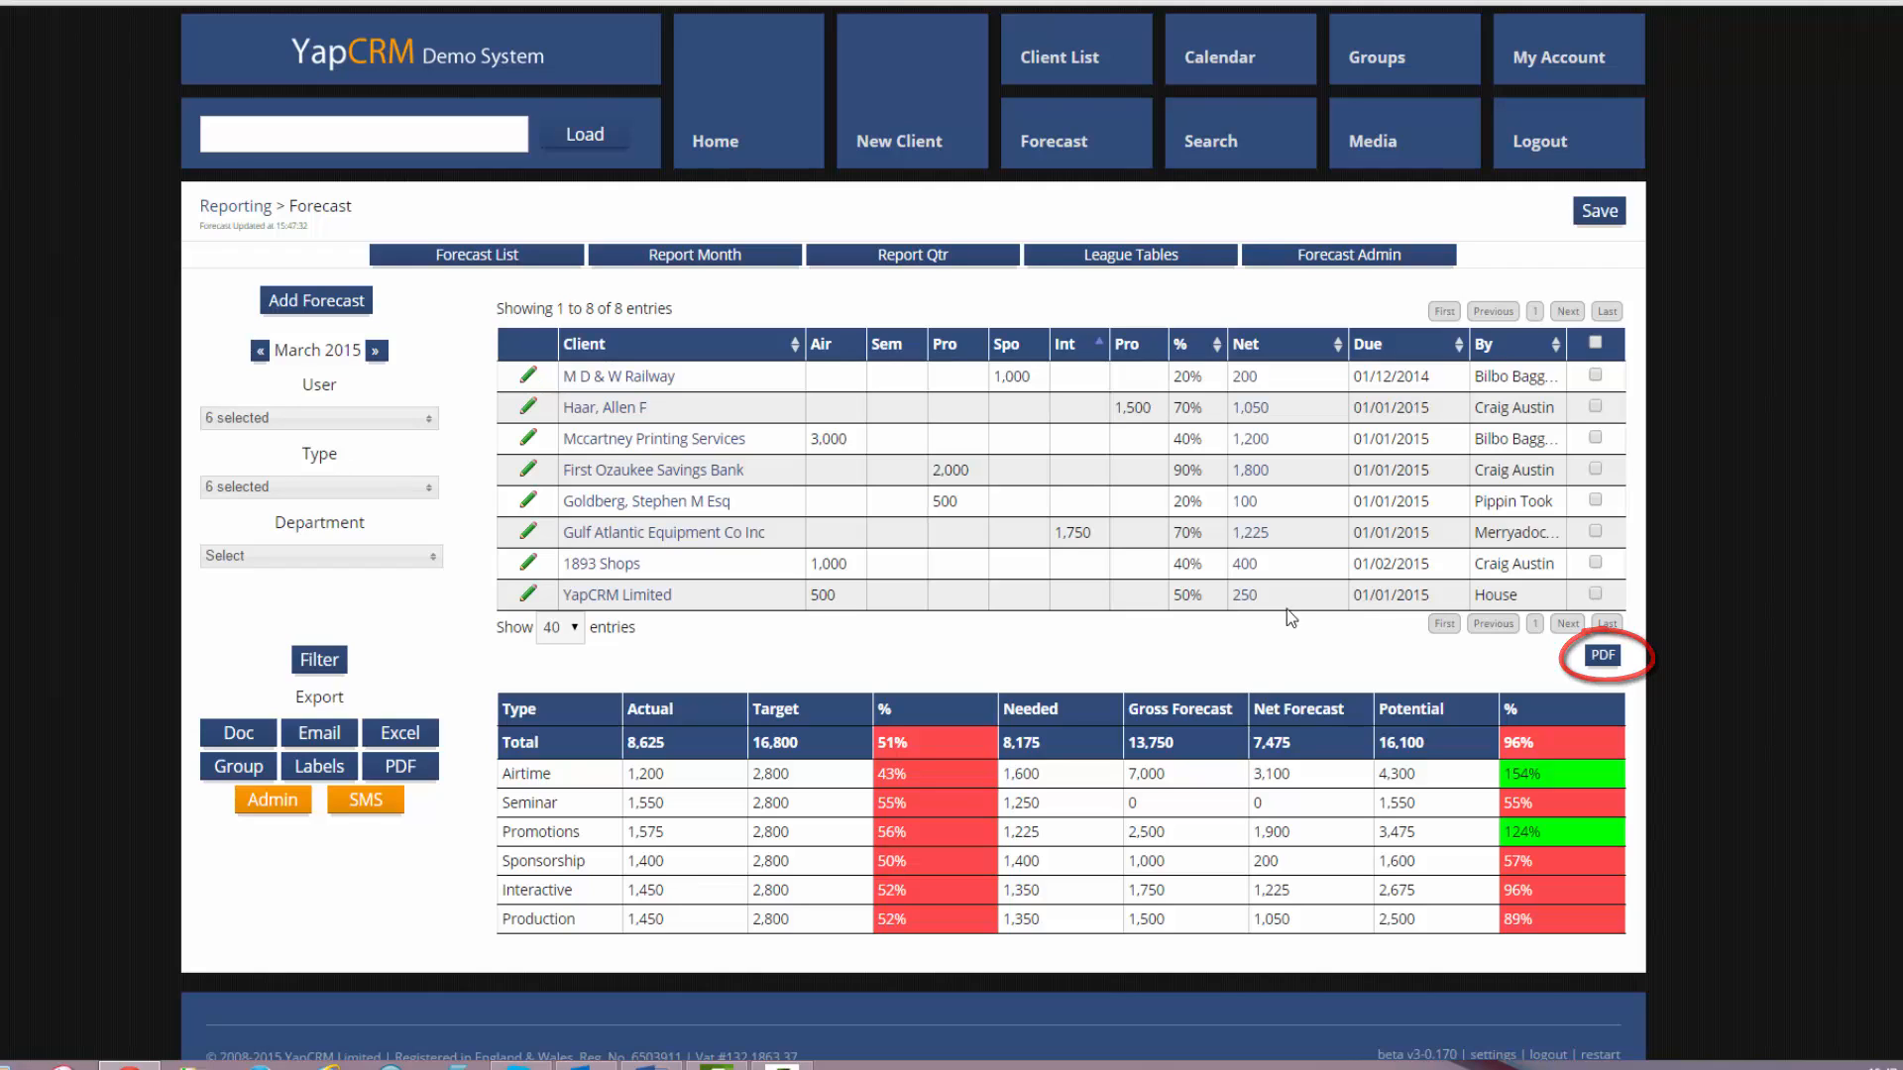
View the March 2015 forecast list as a PDF, close it, and check the monthly sales overviews on the home page.
click(1606, 658)
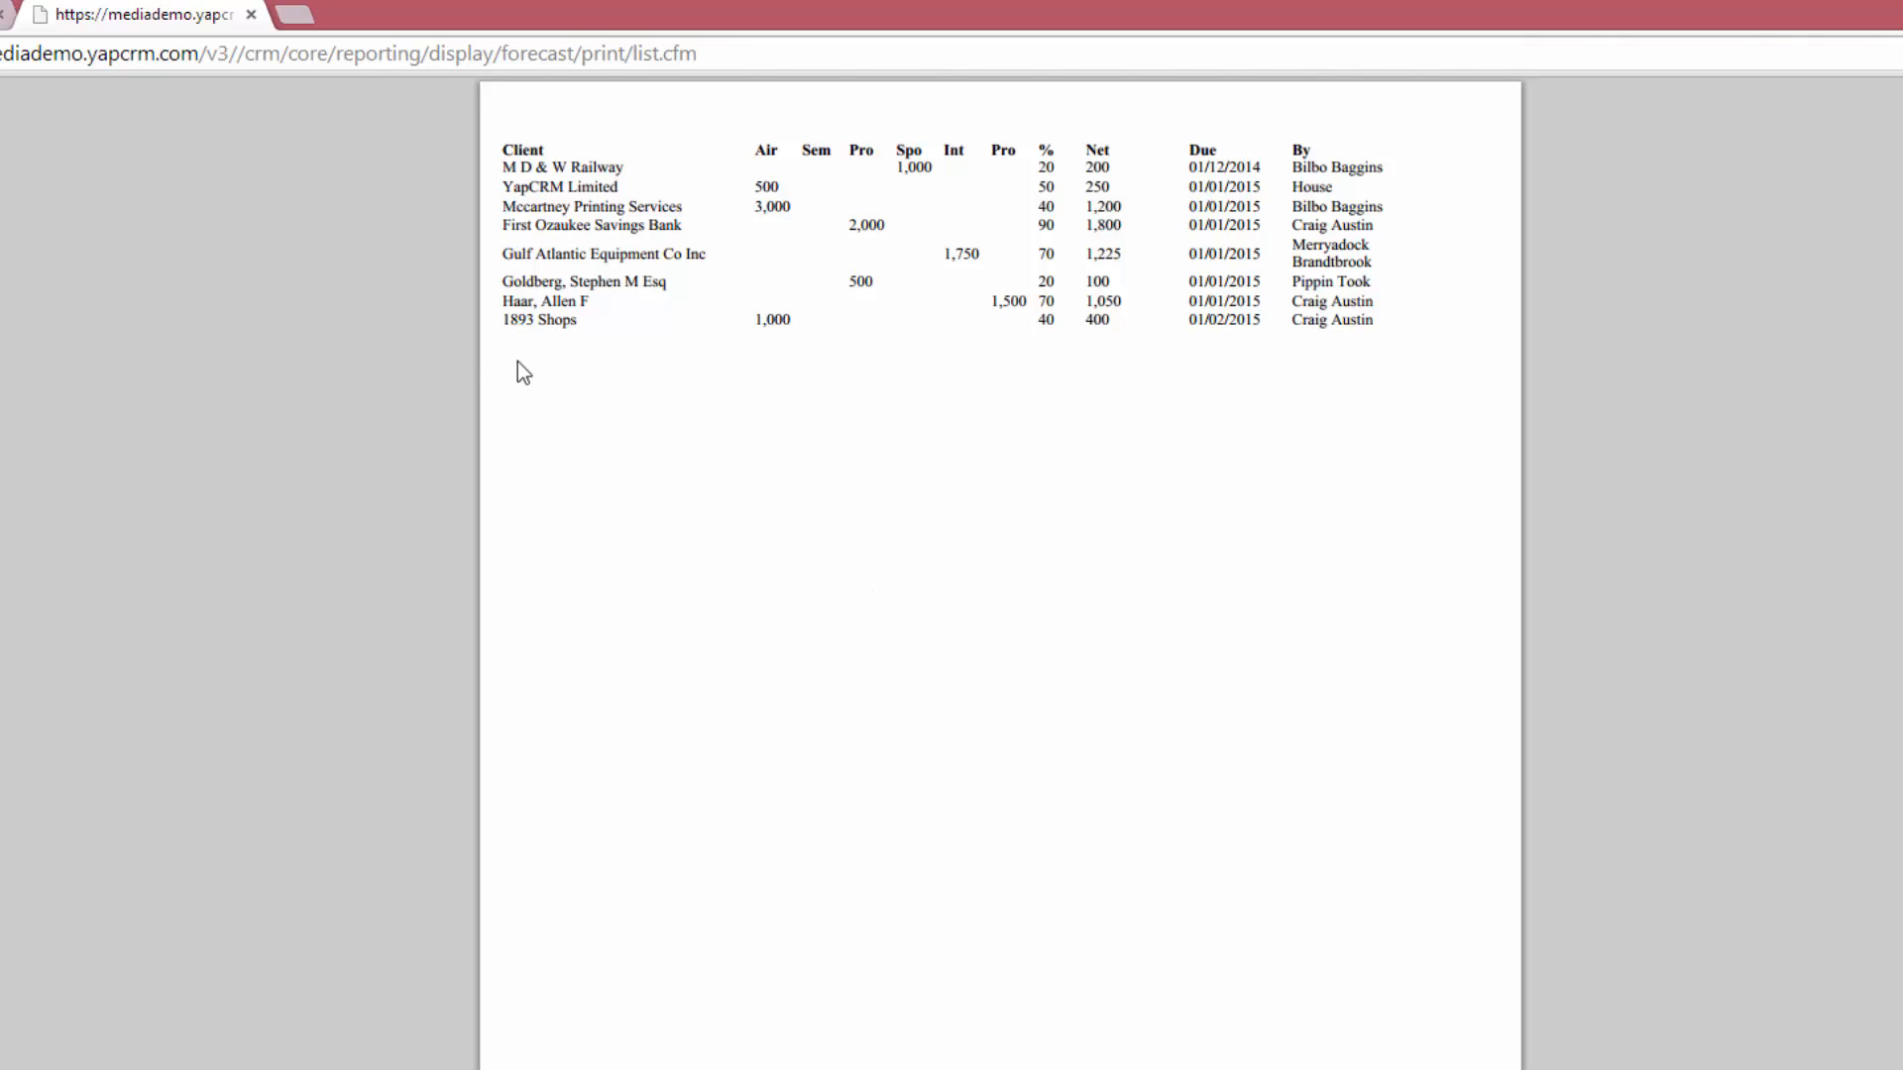
click(251, 16)
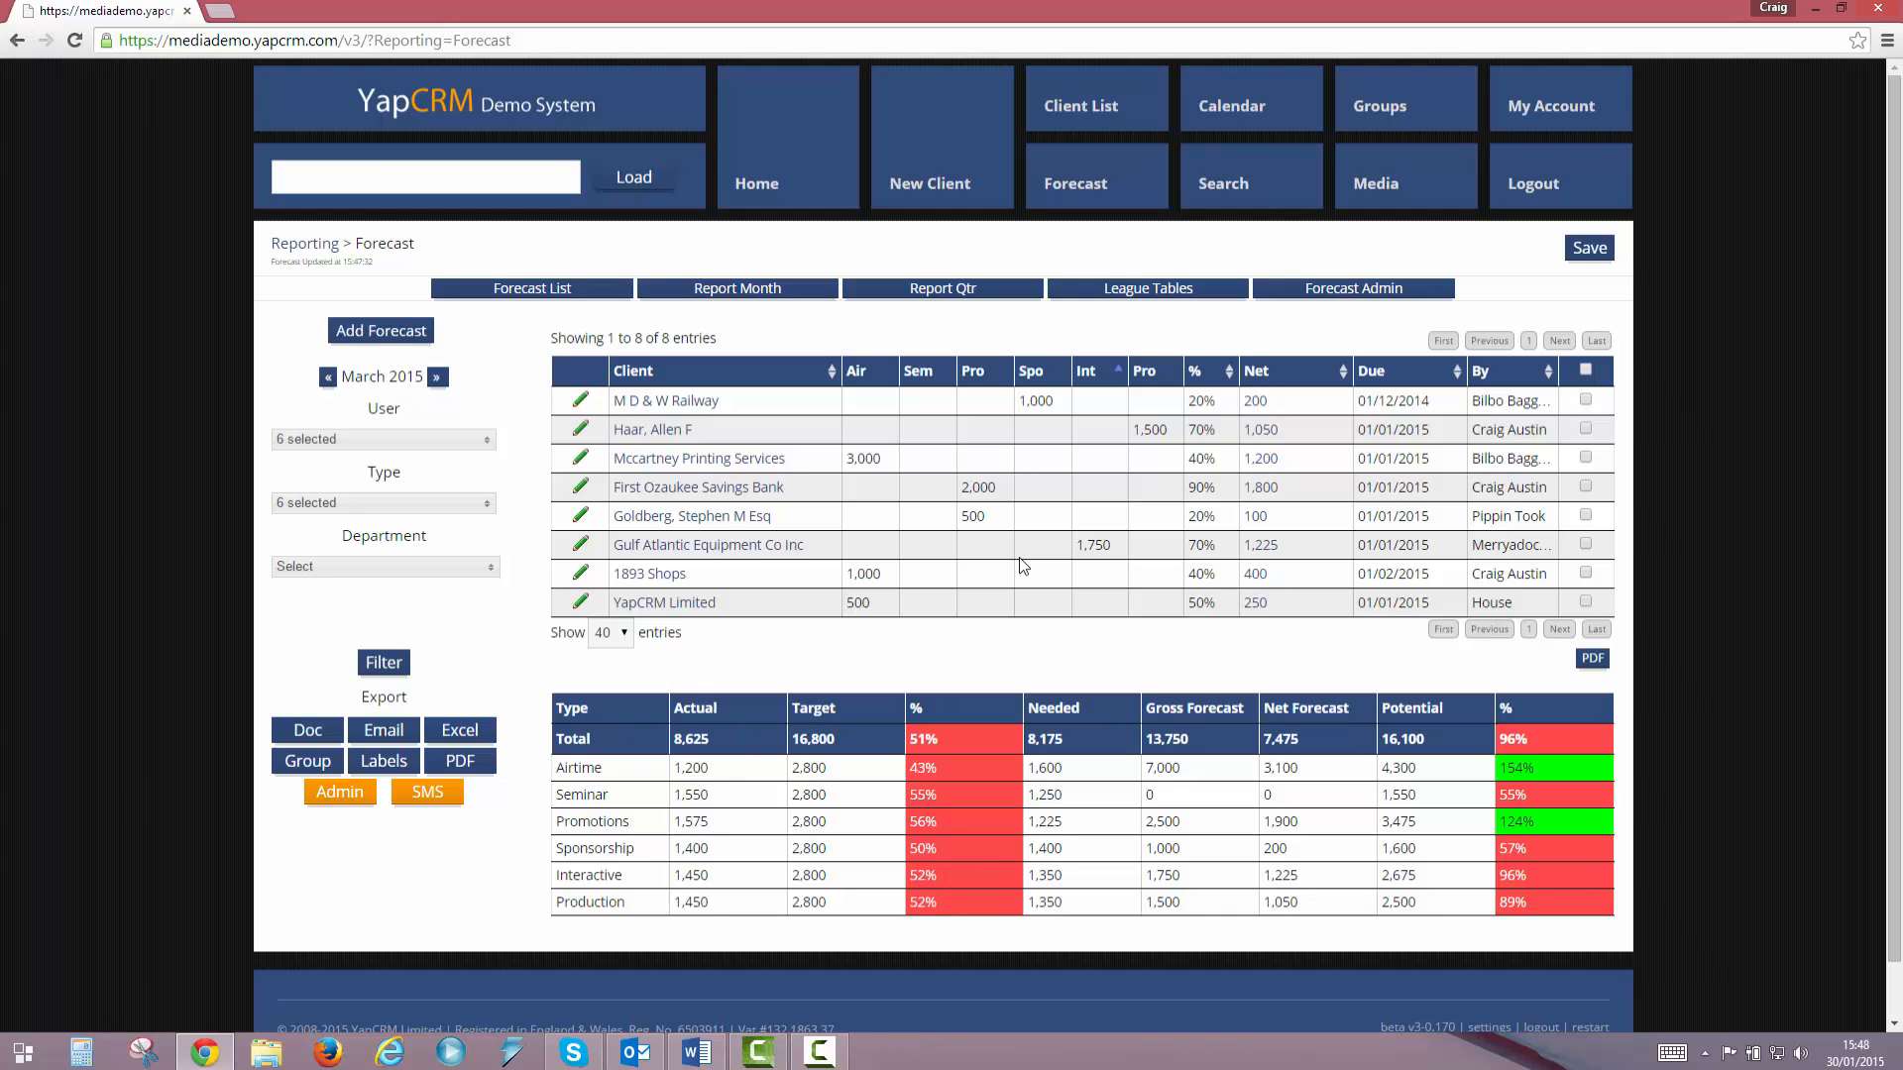
click(770, 191)
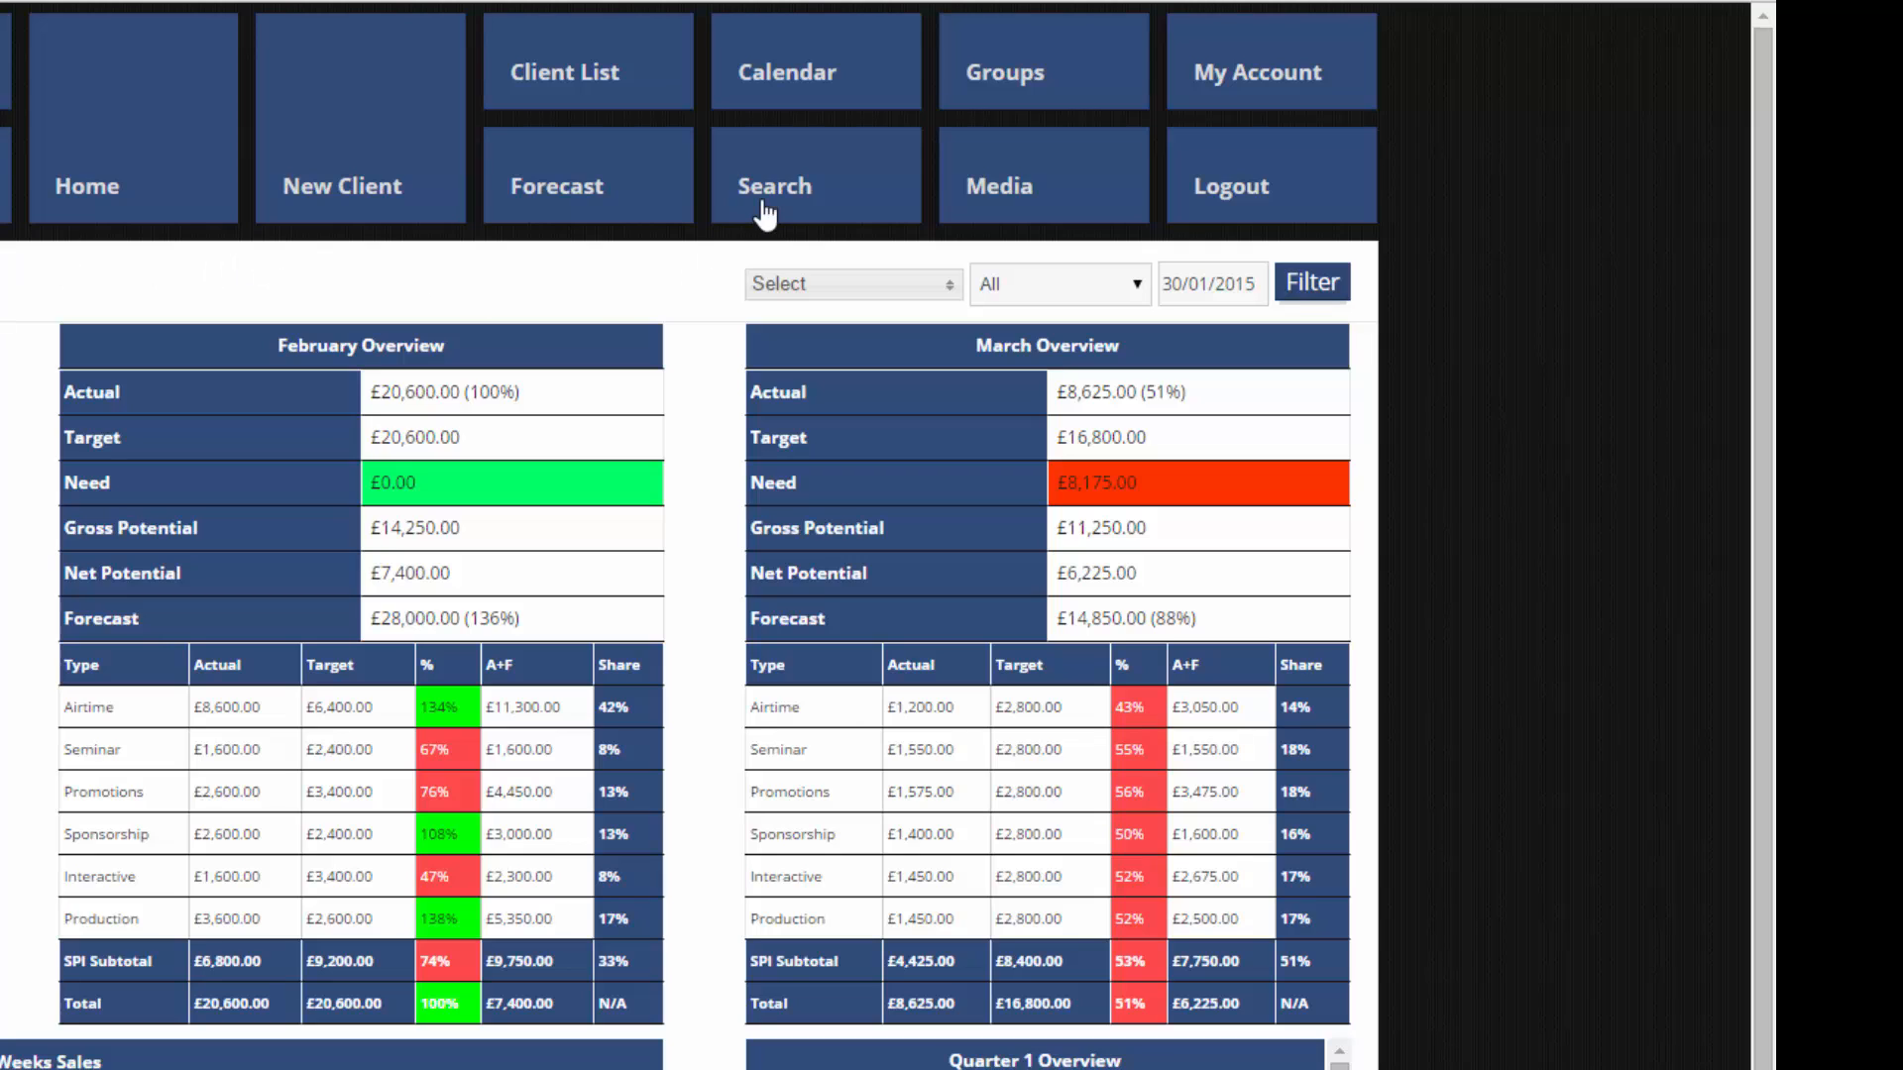
Find the A 1 Plumbers Supply contact through the client search, and save its Airtime forecast with Complete turned off.
click(805, 203)
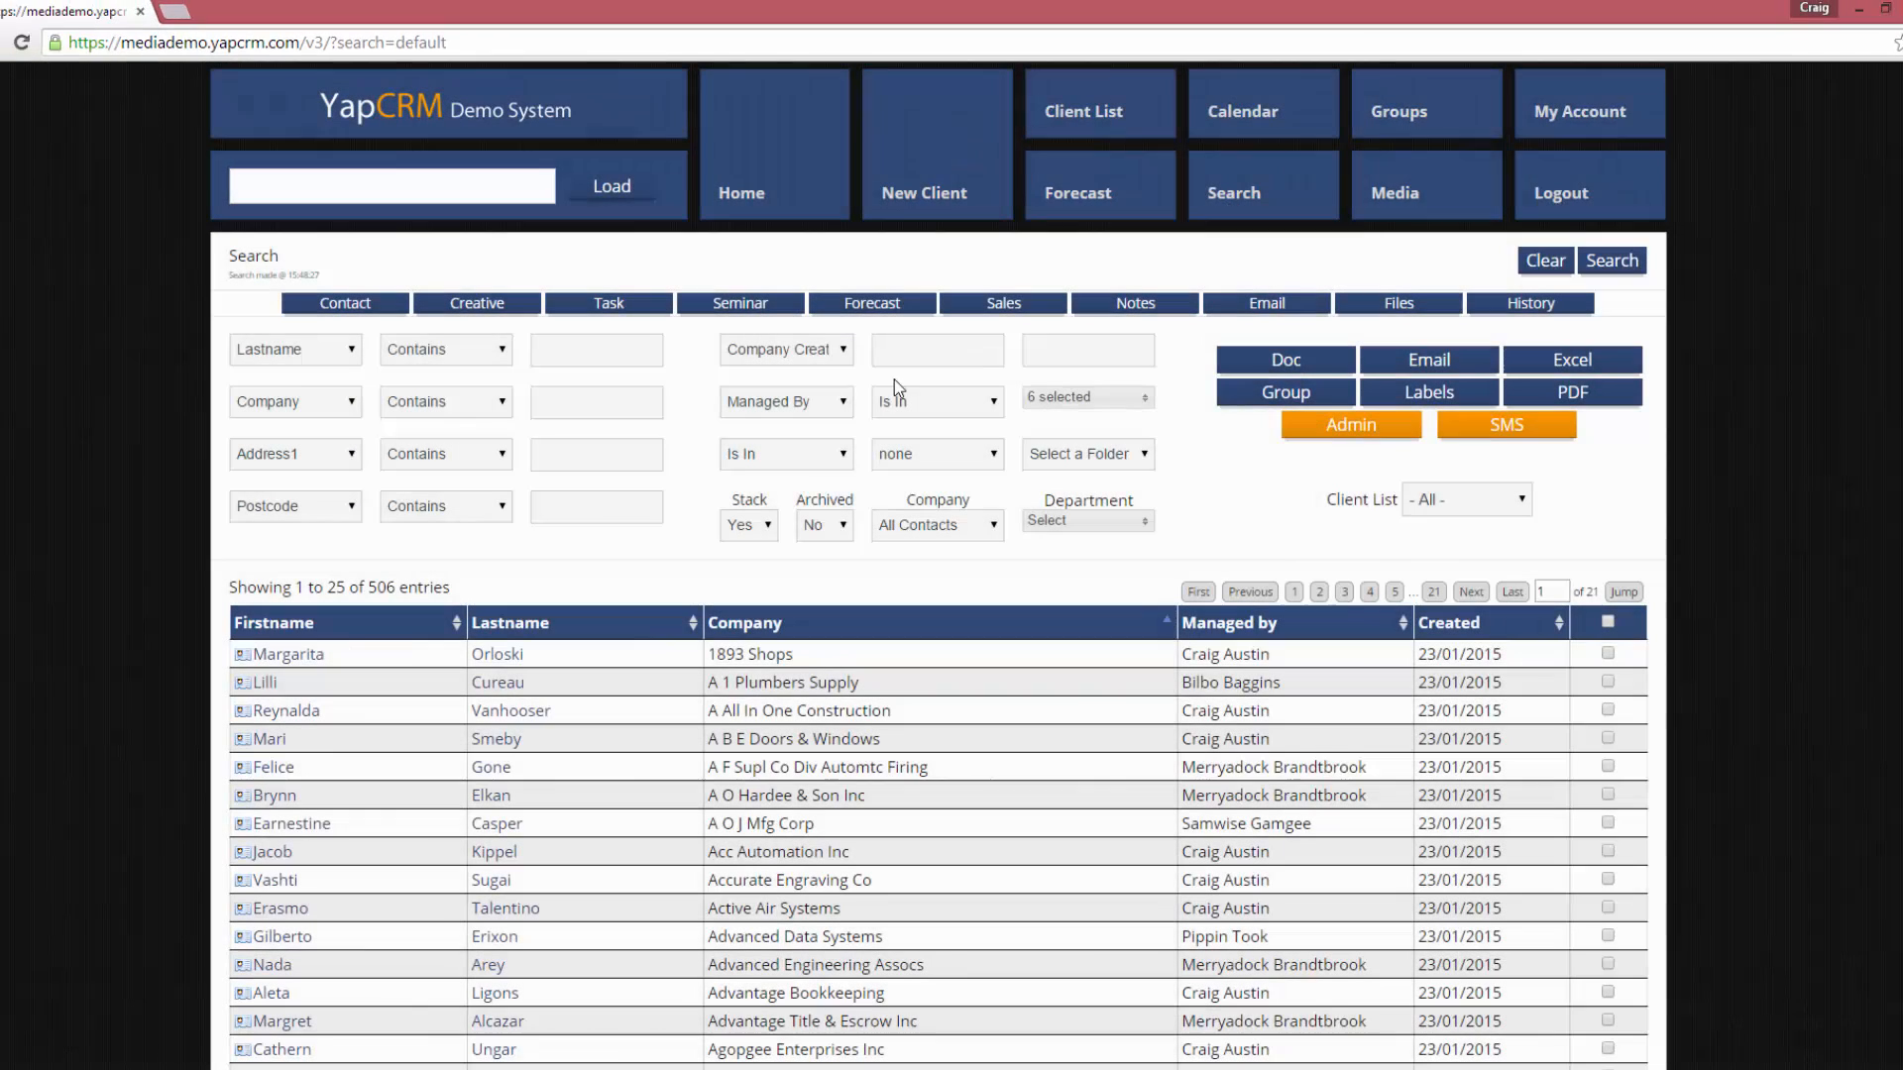
click(263, 684)
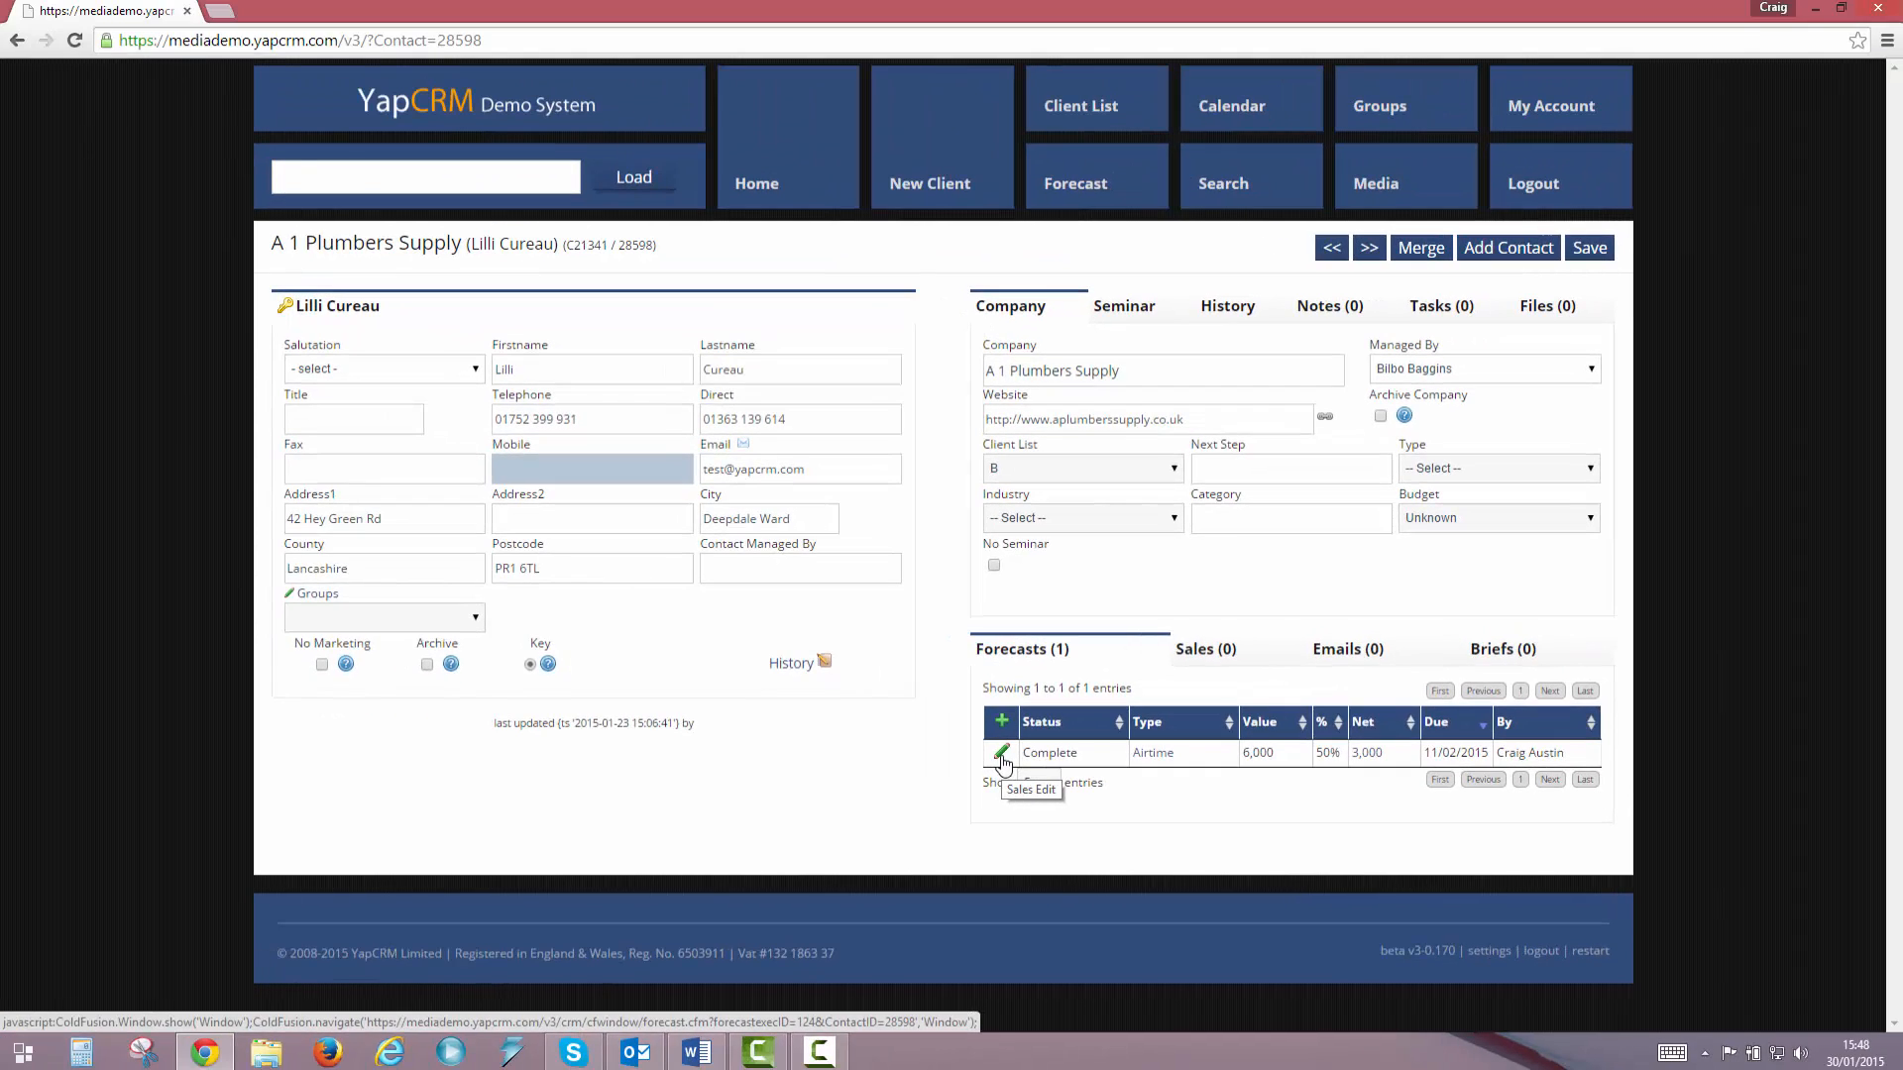
click(1000, 755)
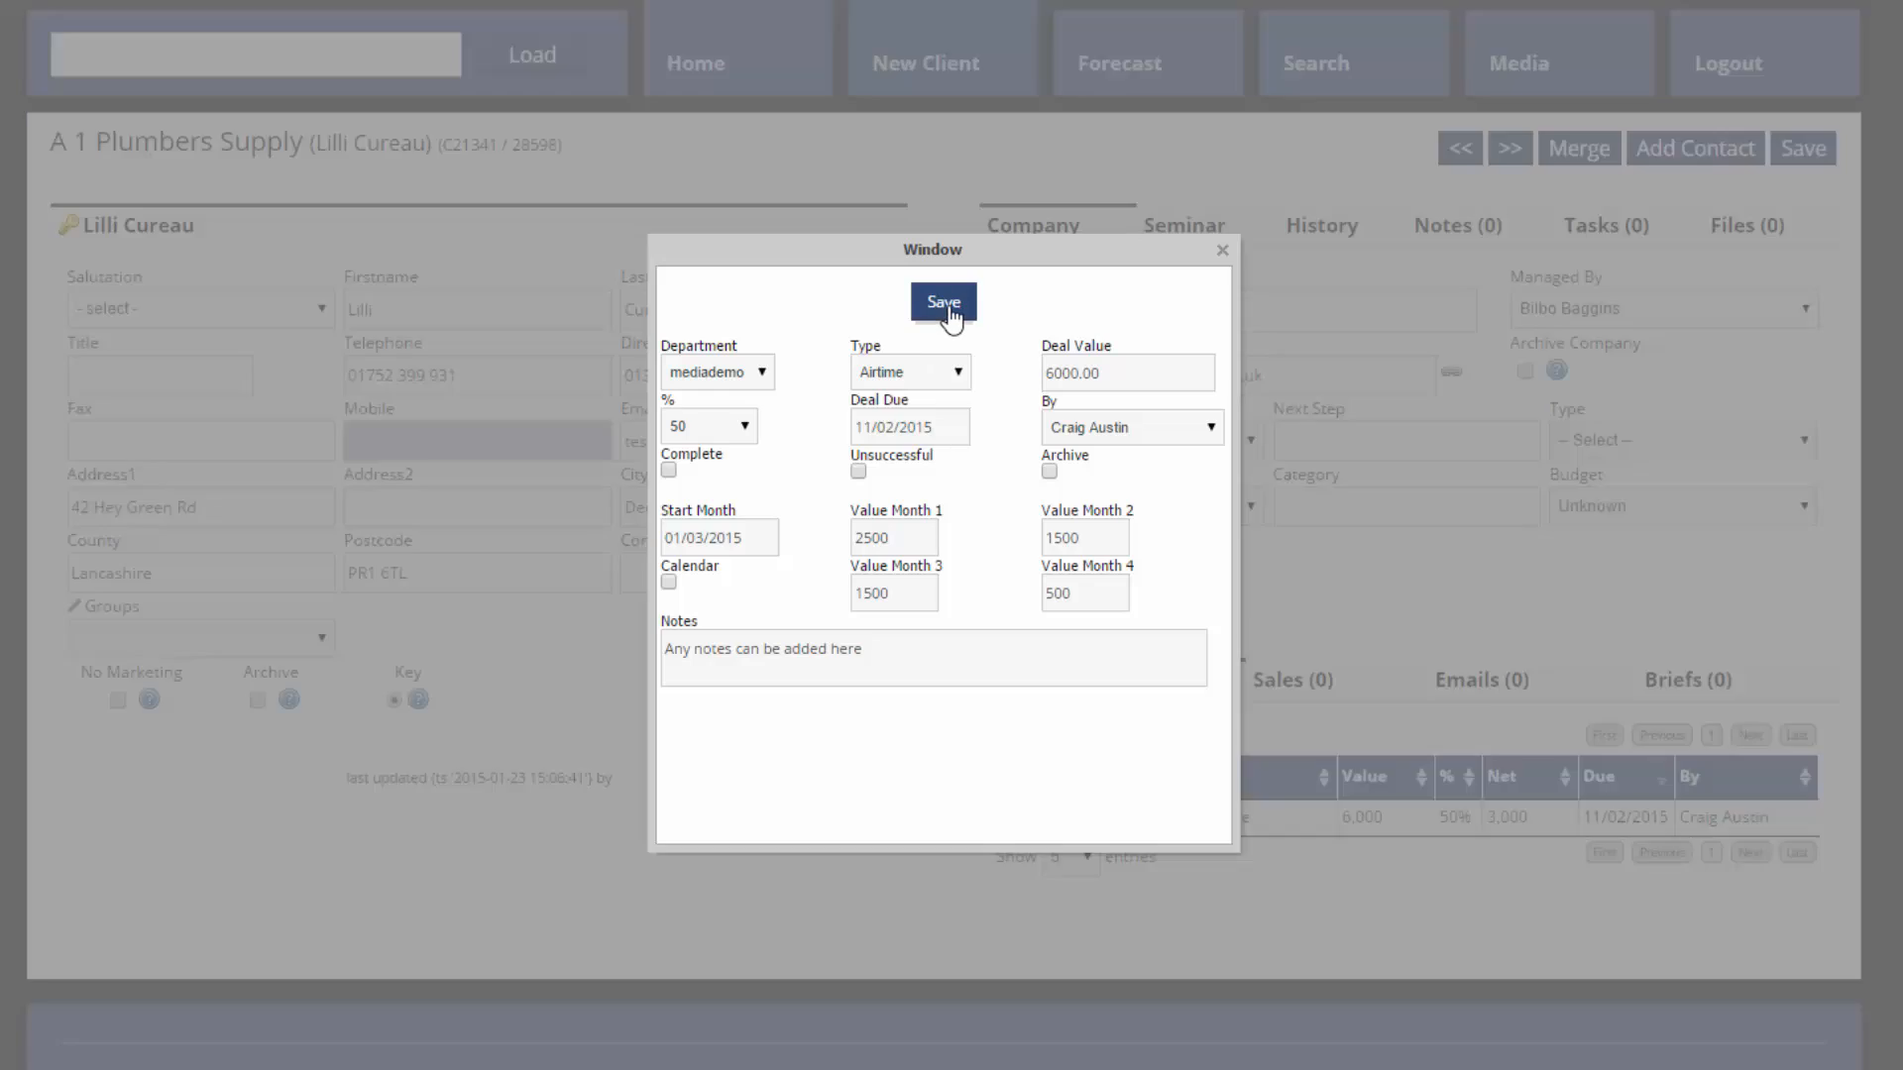
click(949, 306)
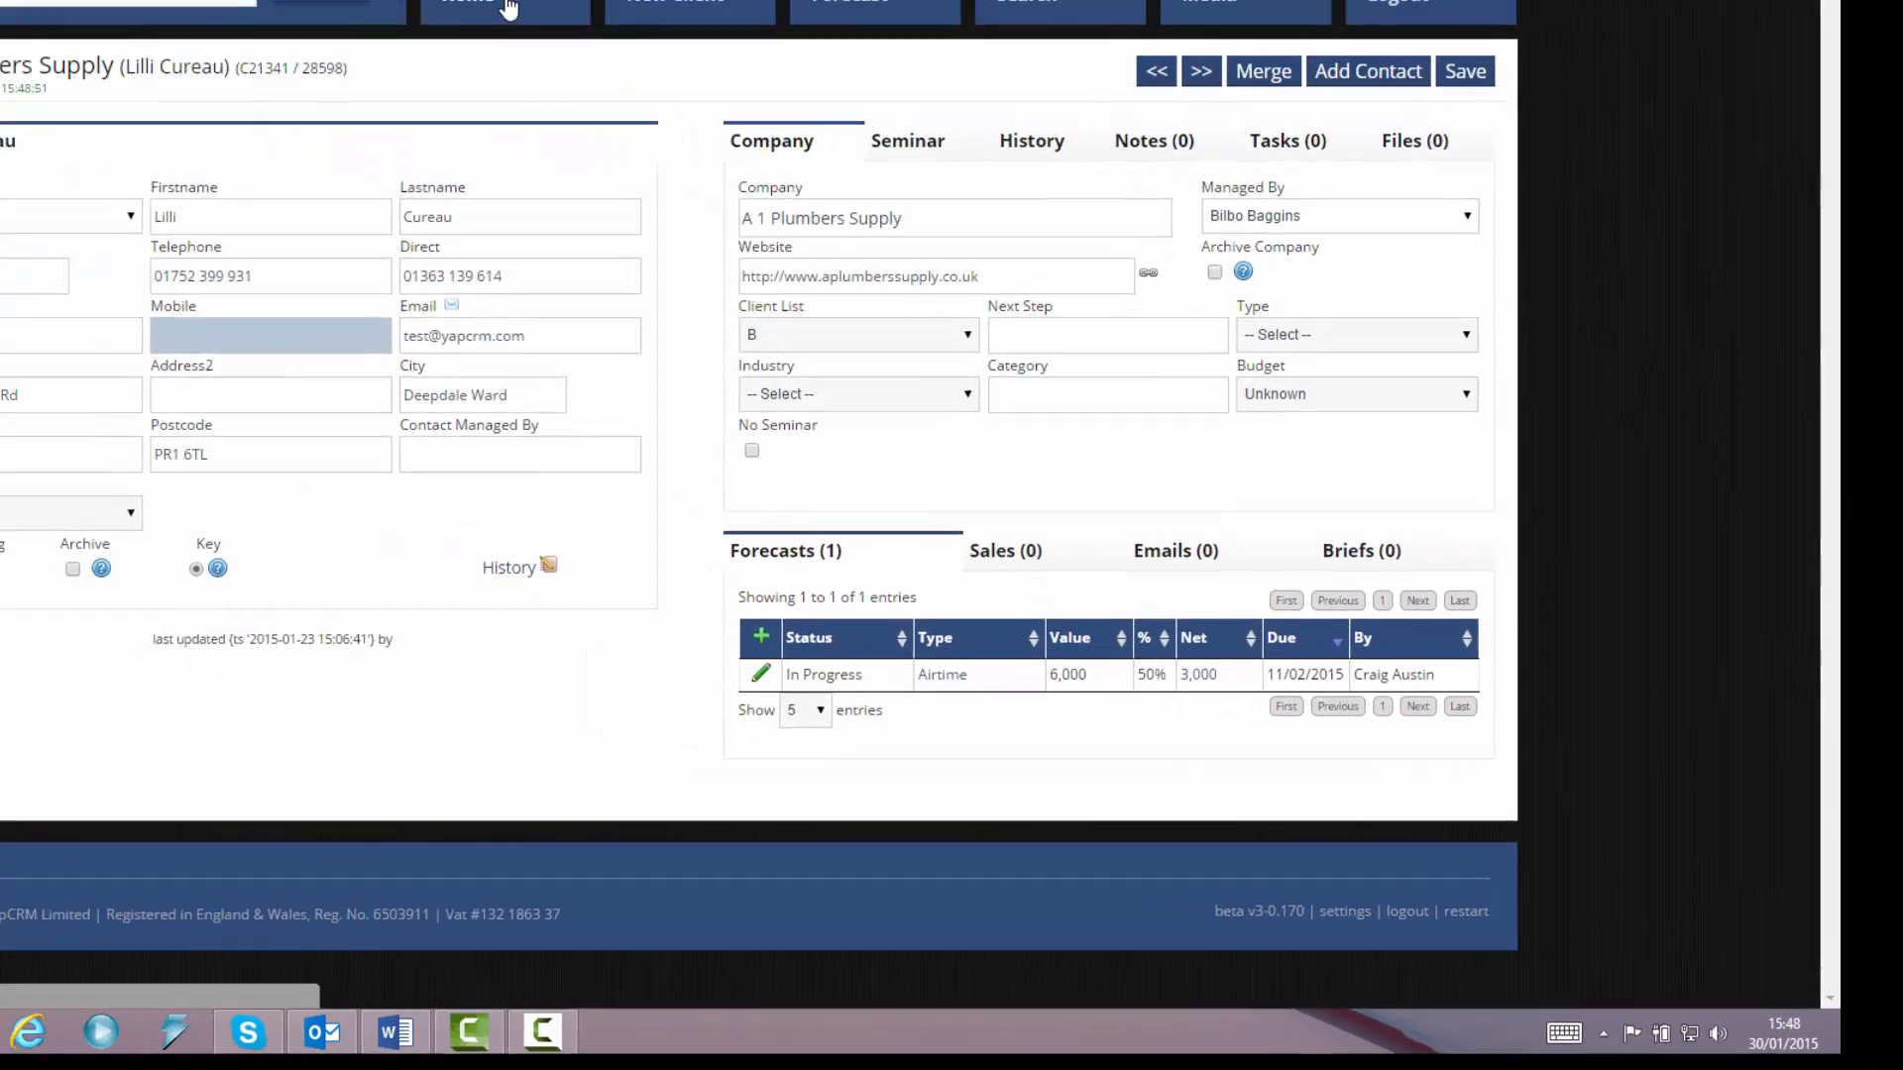
Check the March figures in the home page overview, and log out of the system.
click(743, 163)
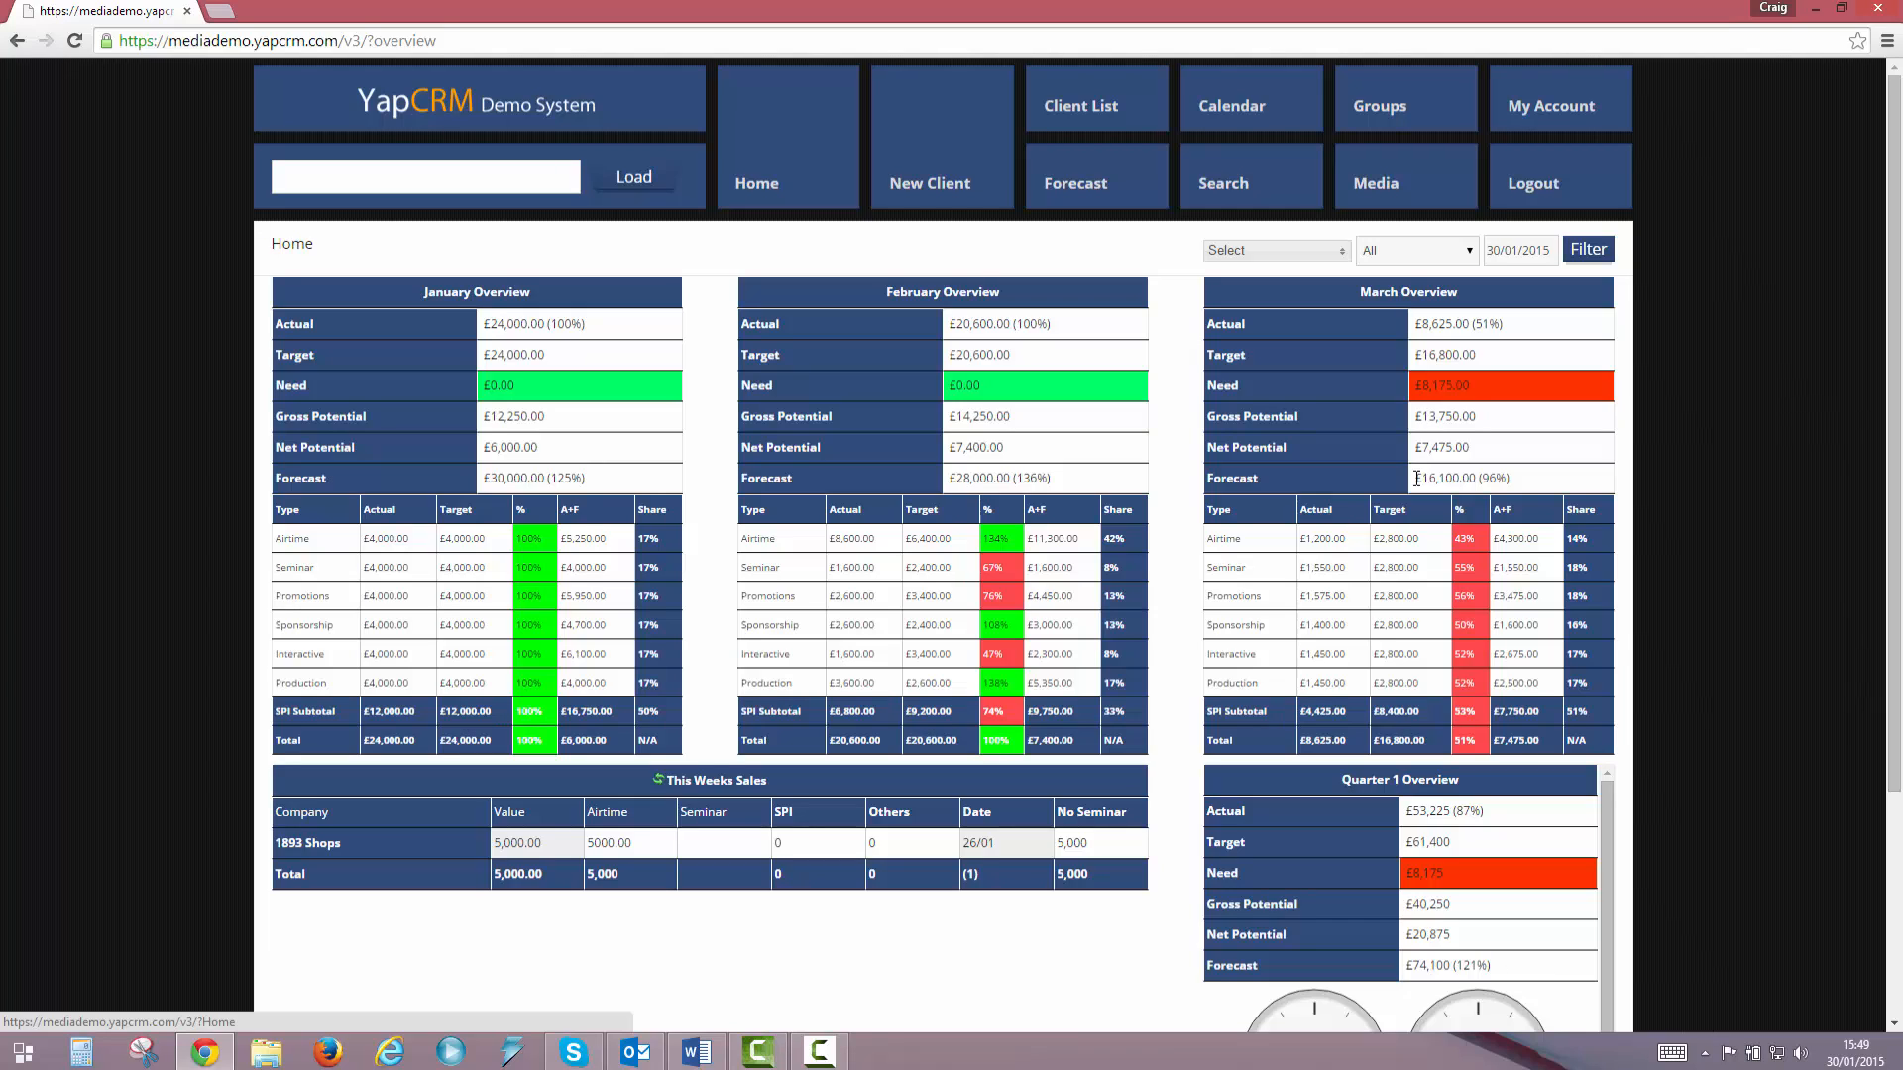
click(1535, 194)
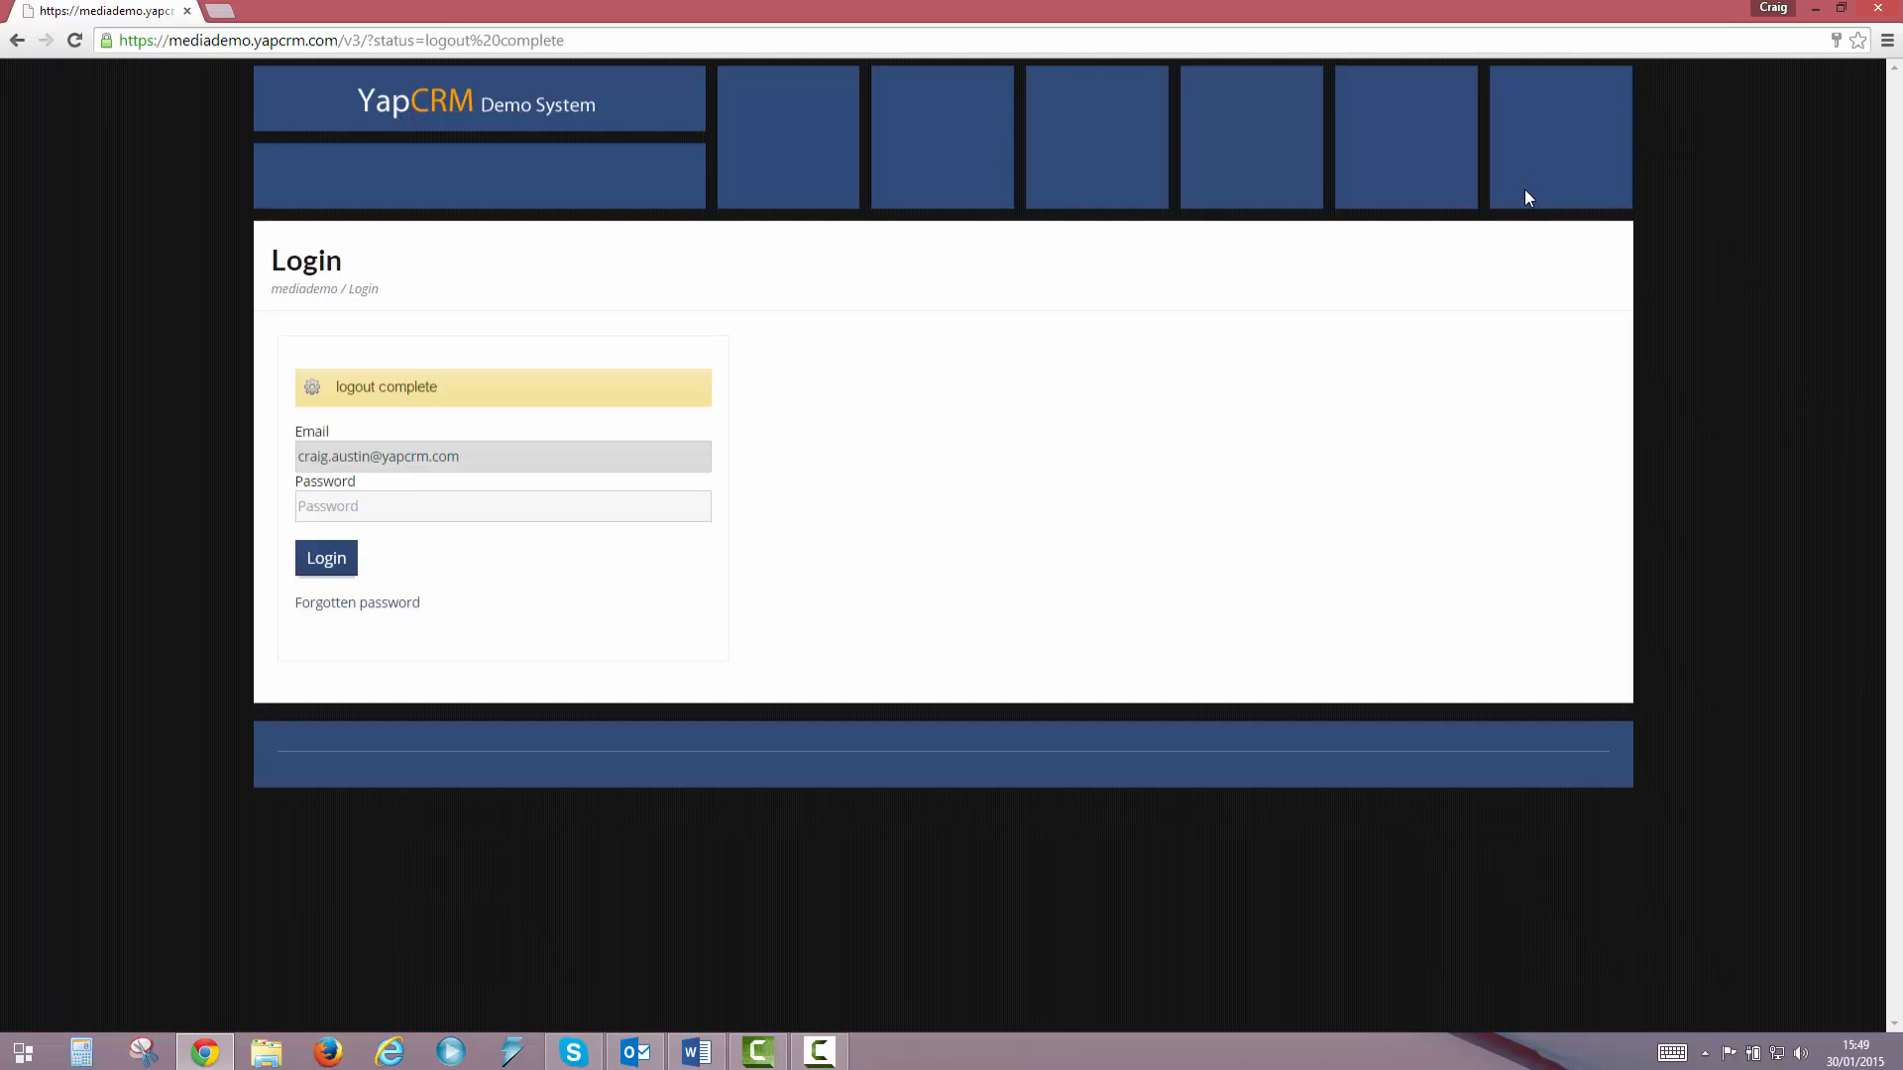